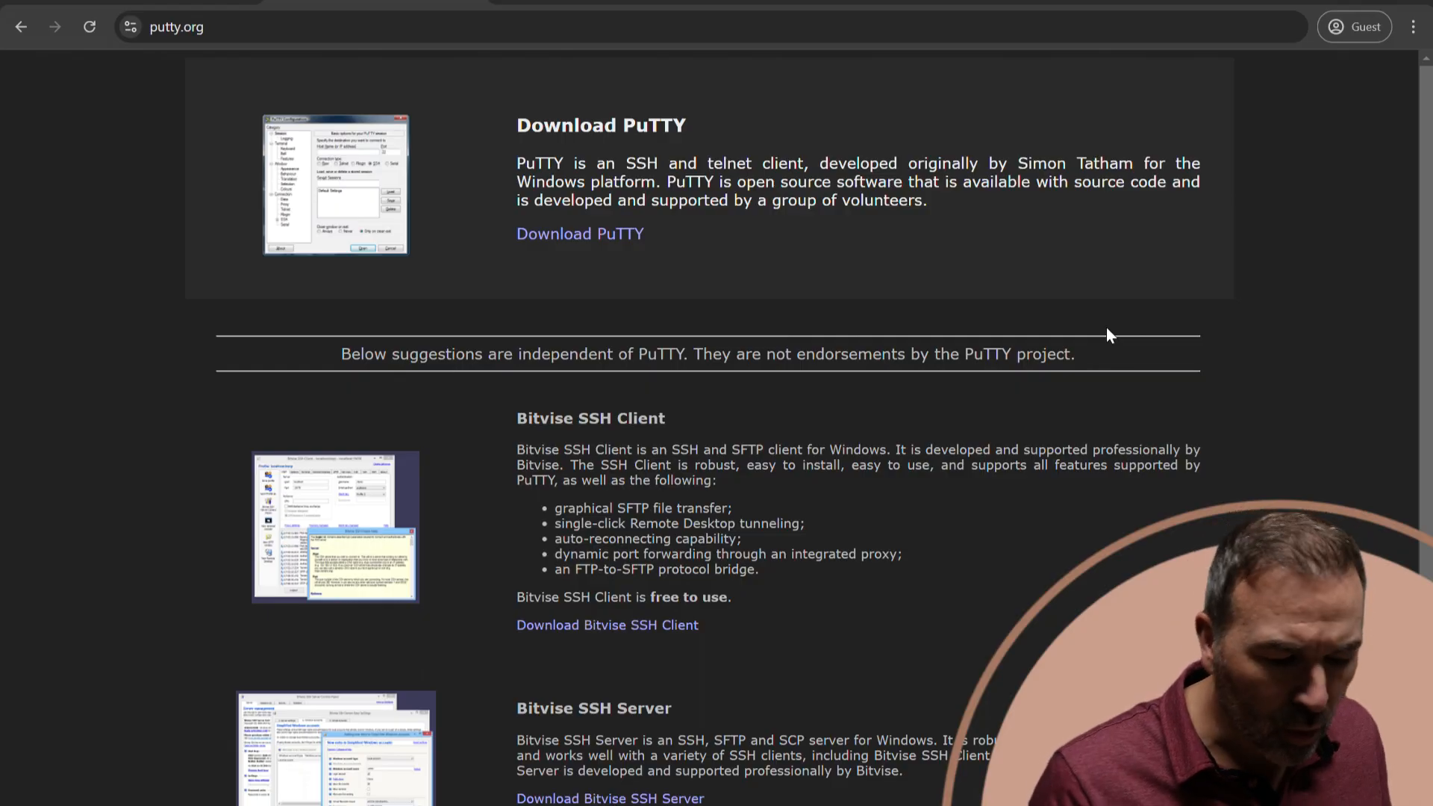
Open the PuTTY download page from the PuTTY website.
{"action": "left_click", "coordinate": [598, 236]}
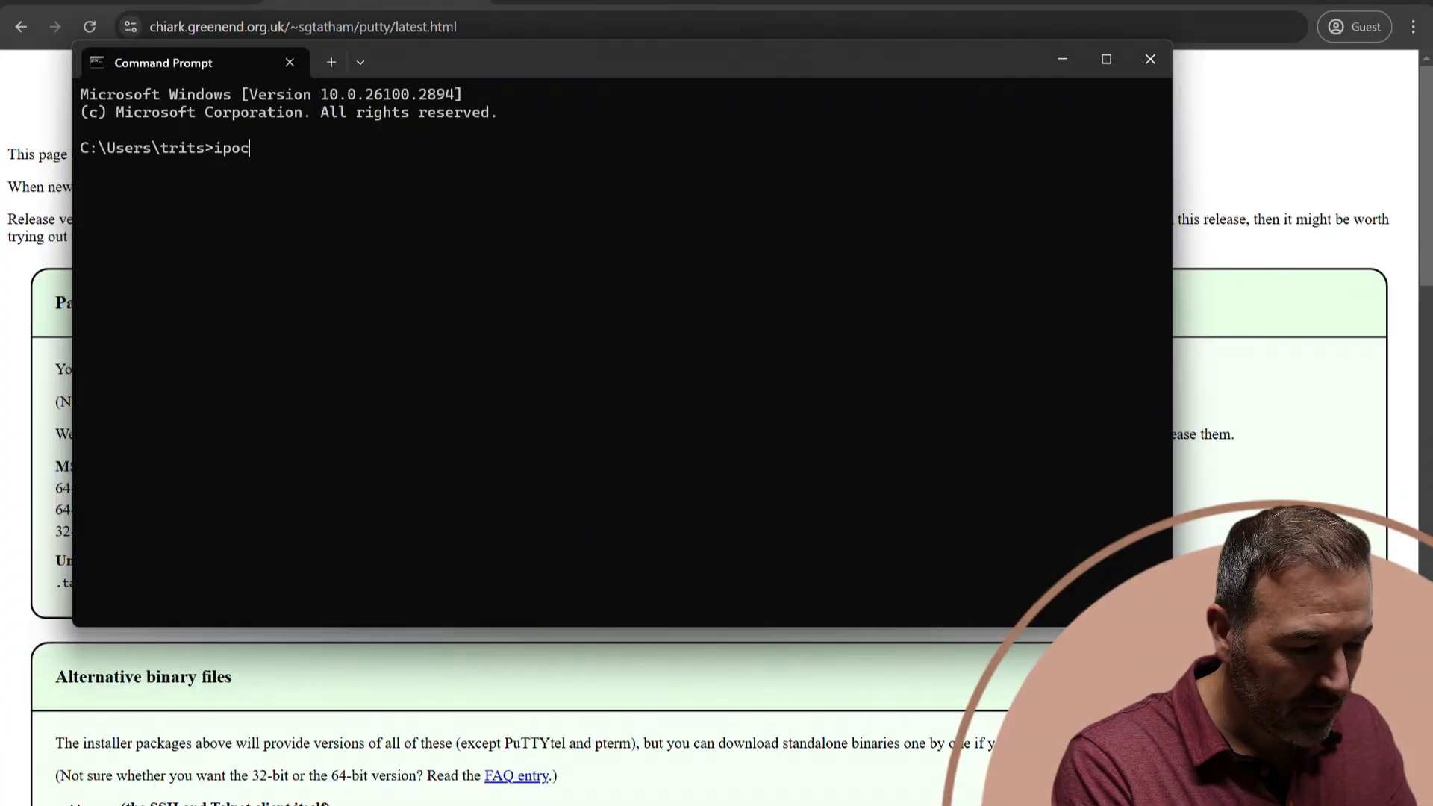
Correct the command in the Command Prompt to ipconfig and run it to list the network adapter addresses.
{"action": "key", "text": "BackSpace"}
{"action": "key", "text": "BackSpace"}
{"action": "type", "text": "config"}
{"action": "key", "text": "Return"}
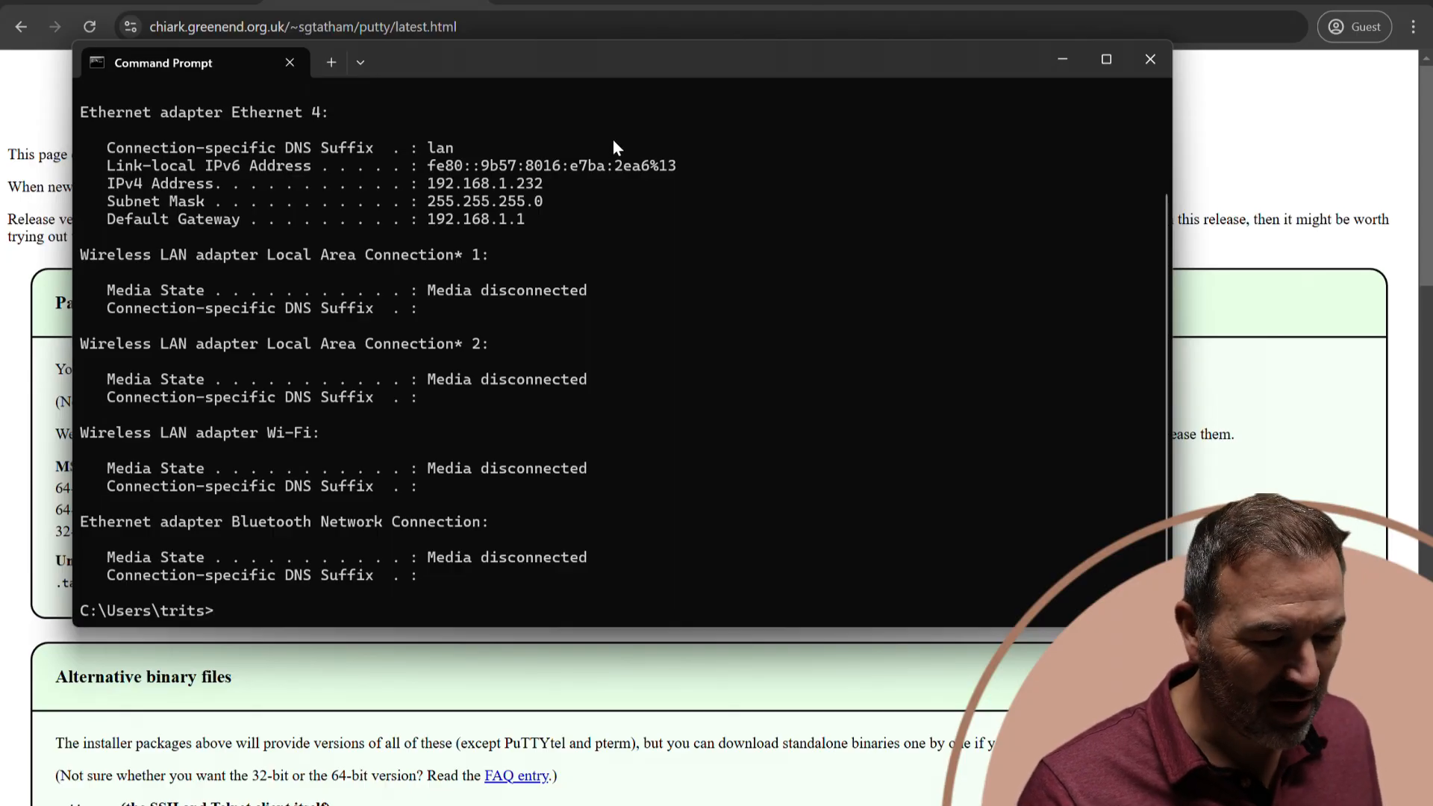
Minimize the Command Prompt and review the UniFi installer for Firewalla README on GitHub up to its install command.
{"action": "left_click", "coordinate": [1066, 60]}
{"action": "left_click", "coordinate": [138, 2]}
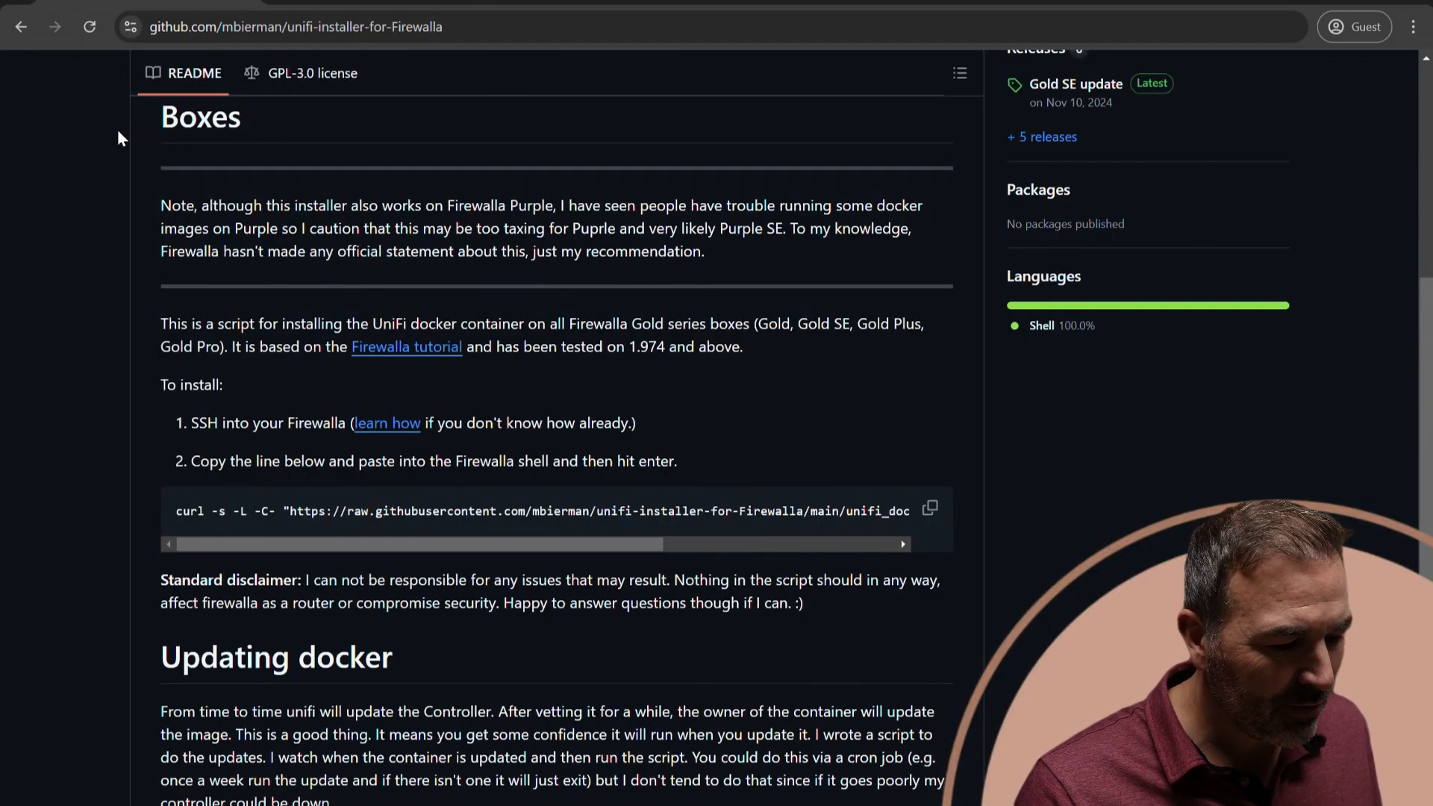
{"action": "scroll", "coordinate": [39, 231], "scroll_direction": "up", "scroll_amount": 7}
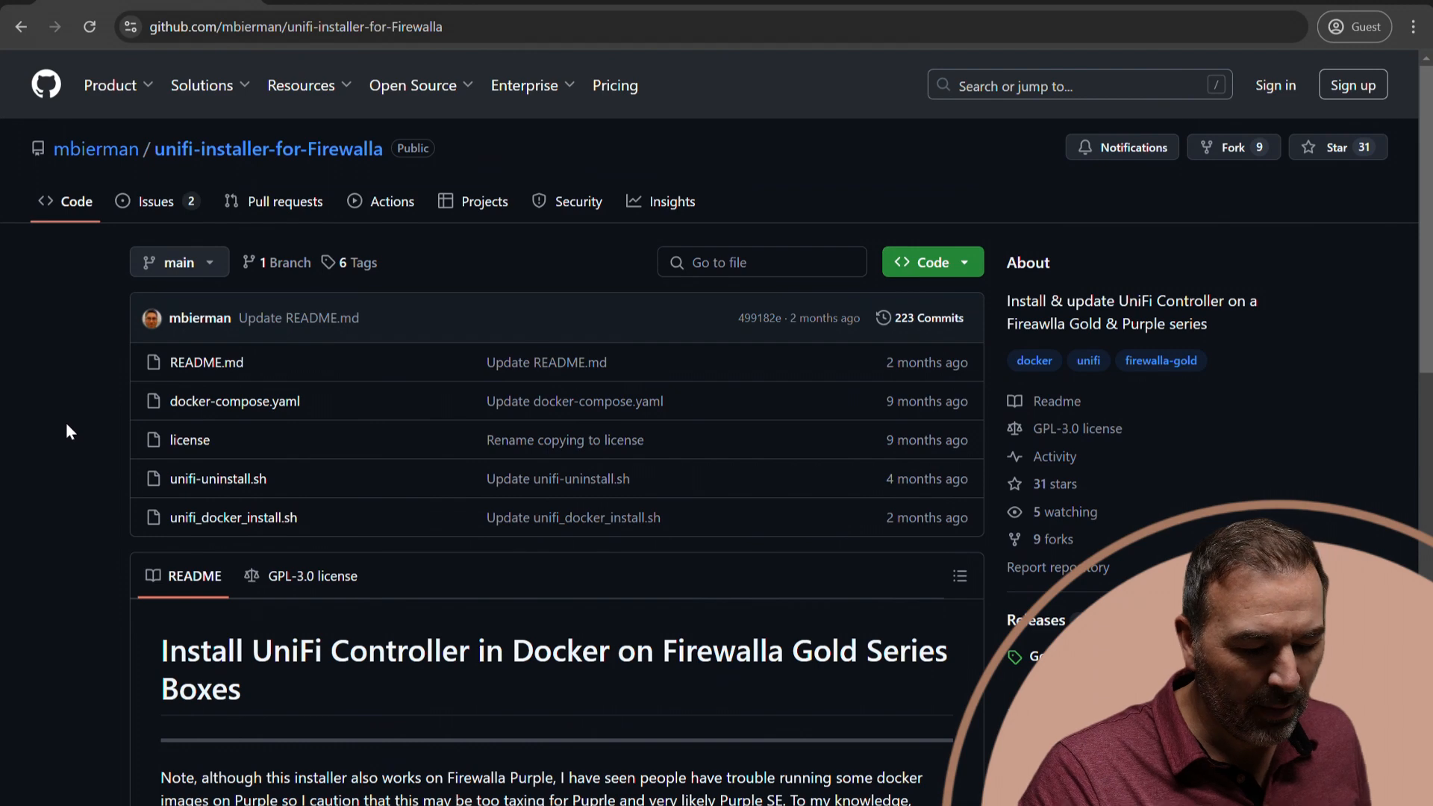
{"action": "scroll", "coordinate": [65, 431], "scroll_direction": "down", "scroll_amount": 4}
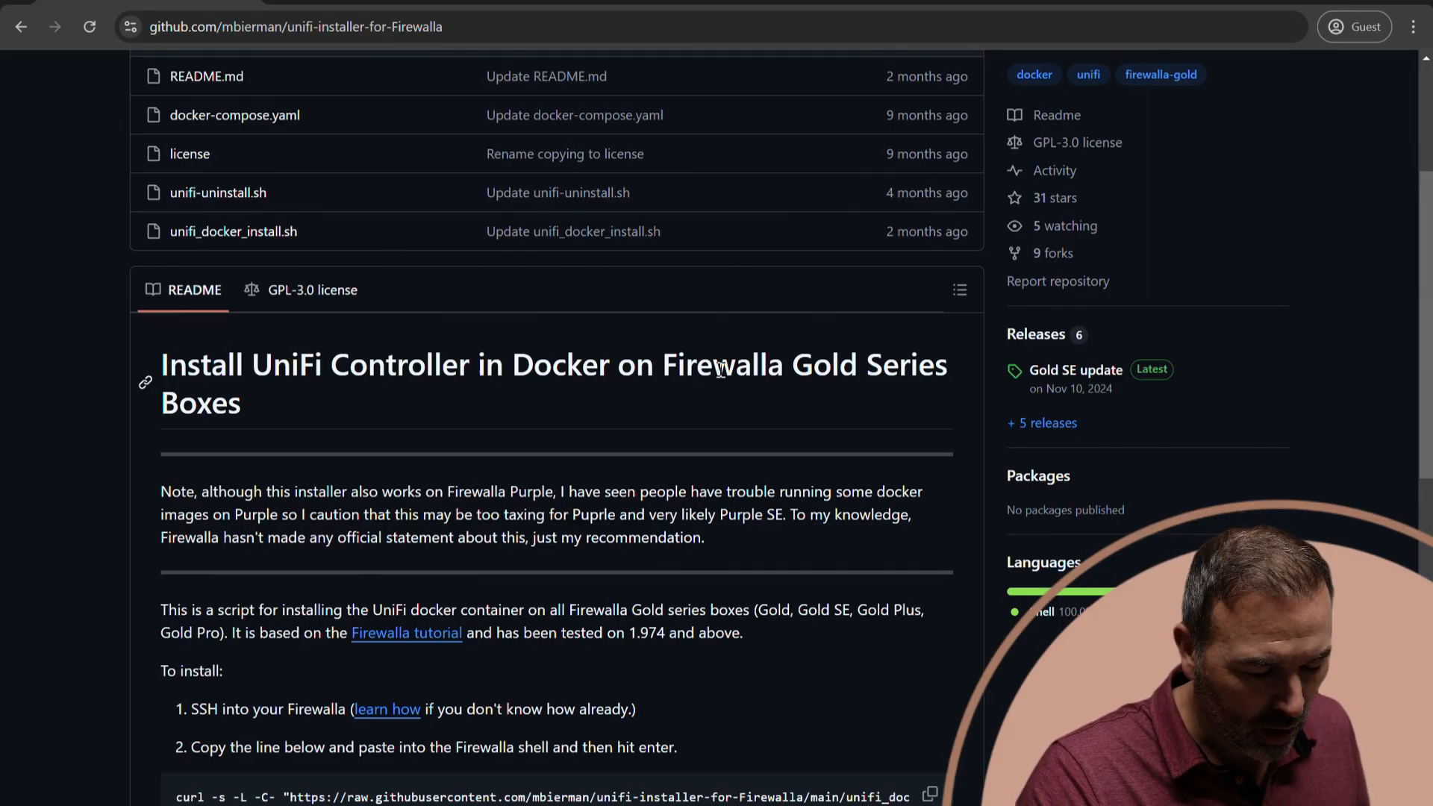
{"action": "scroll", "coordinate": [394, 459], "scroll_direction": "down", "scroll_amount": 3}
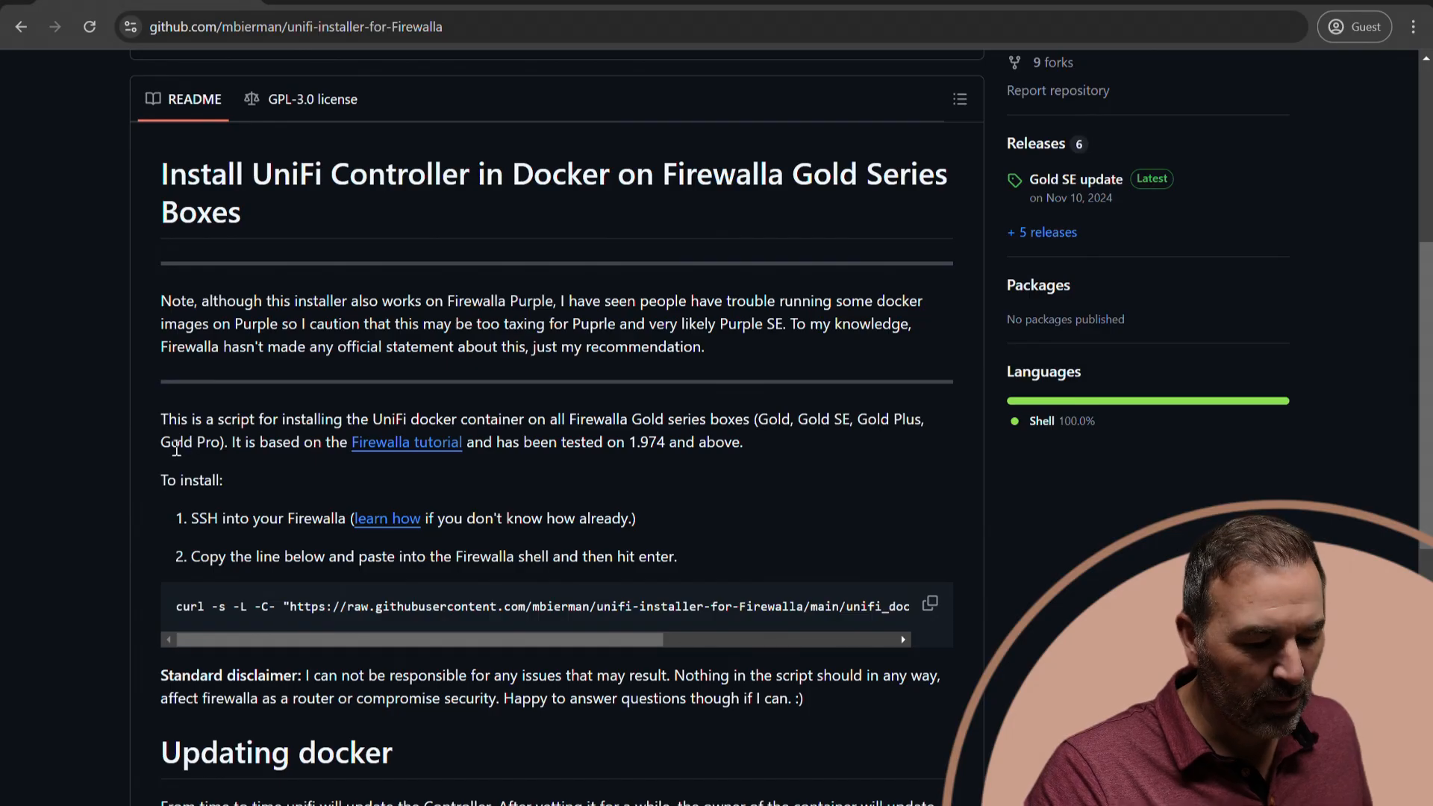
{"action": "scroll", "coordinate": [145, 447], "scroll_direction": "down", "scroll_amount": 1}
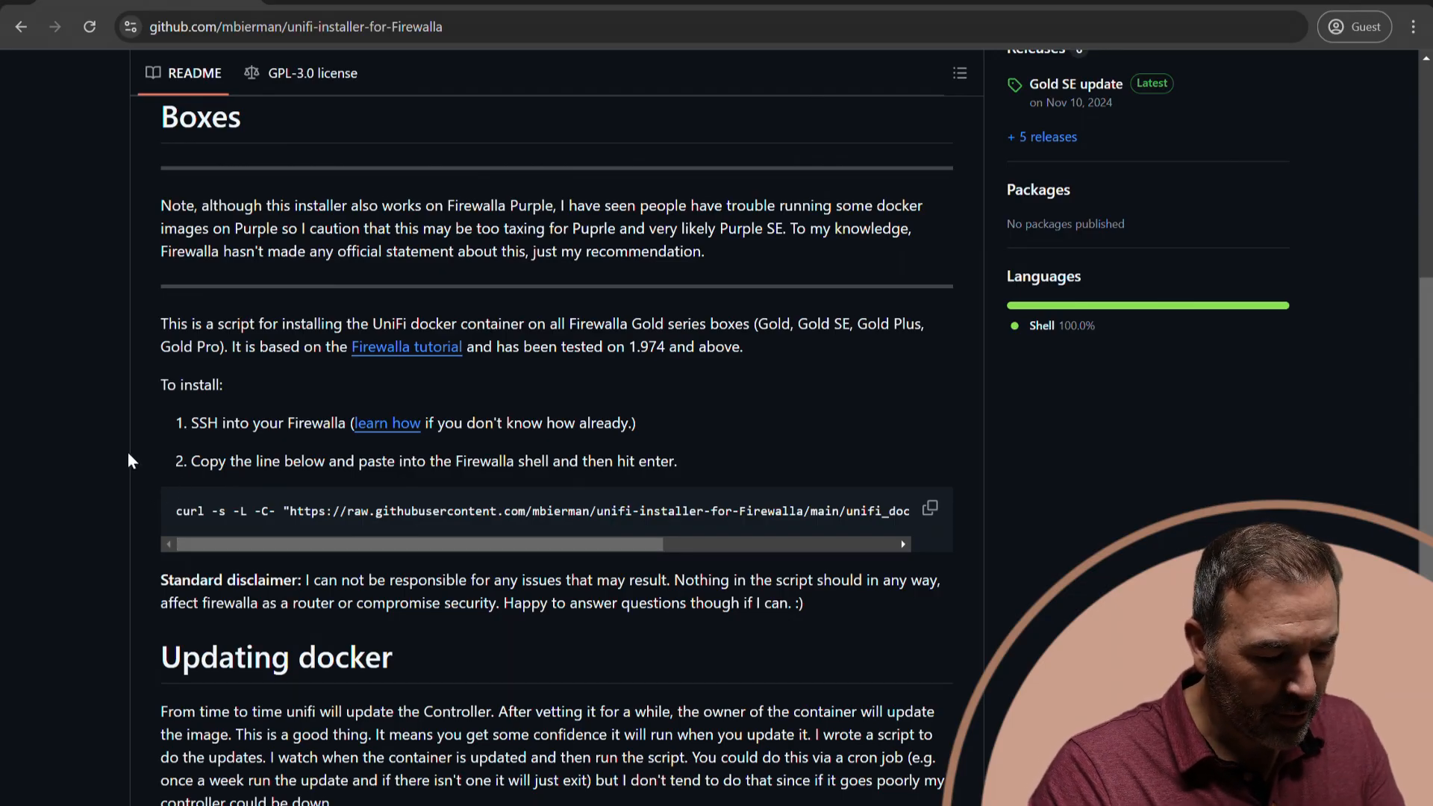
Switch to PuTTY and open an SSH session to host 192.168.1.1.
{"action": "left_click", "coordinate": [646, 804]}
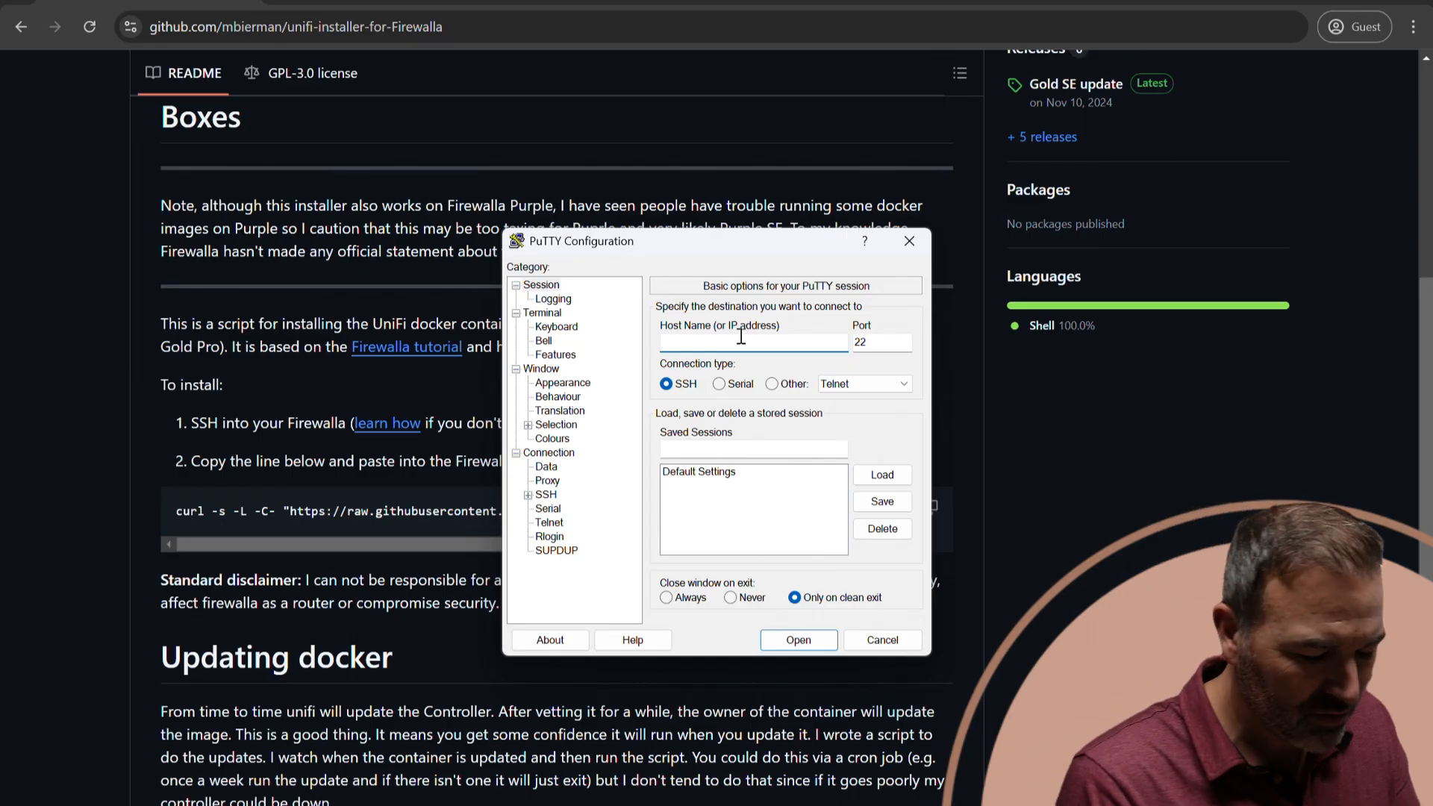
{"action": "type", "text": "19"}
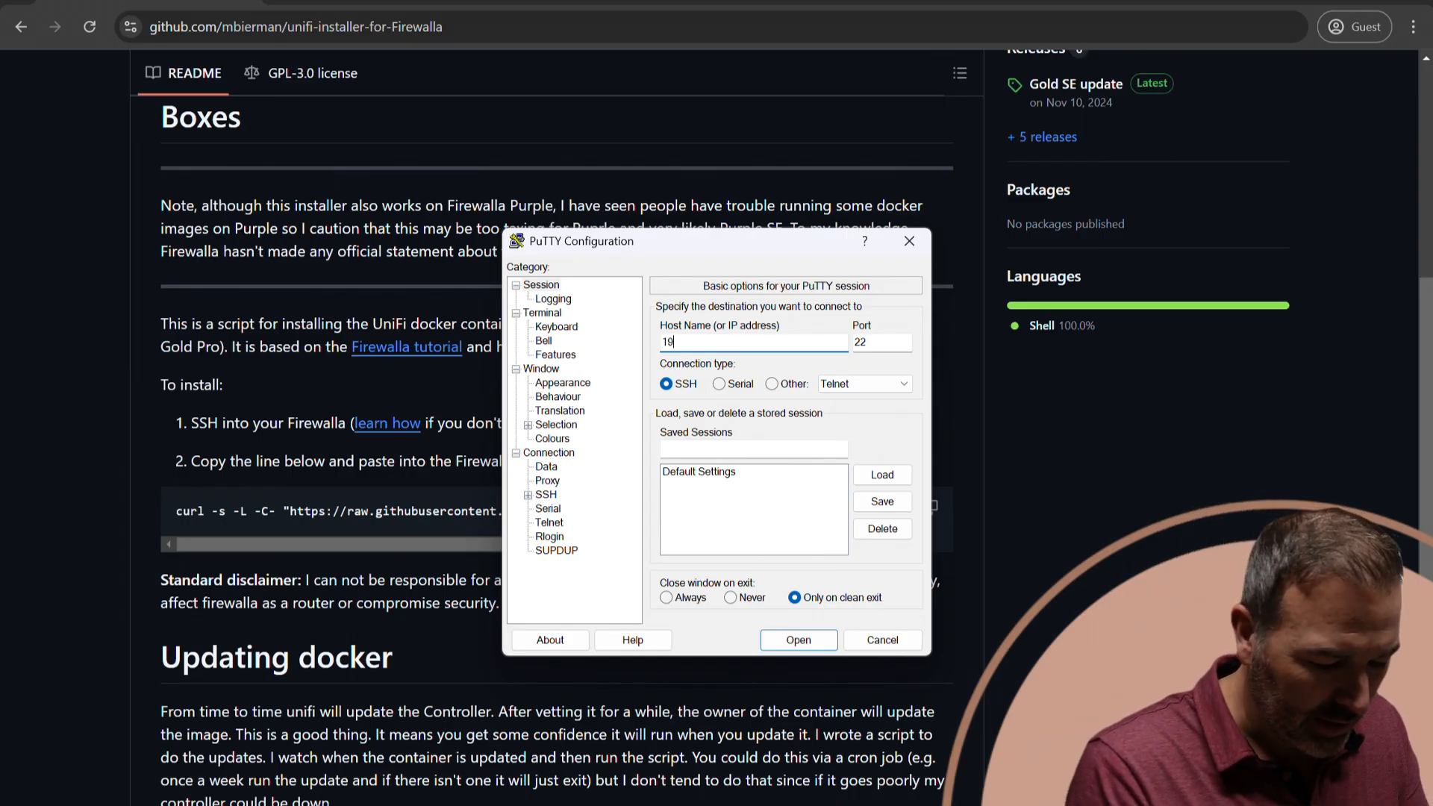
{"action": "type", "text": "2.168.1.1"}
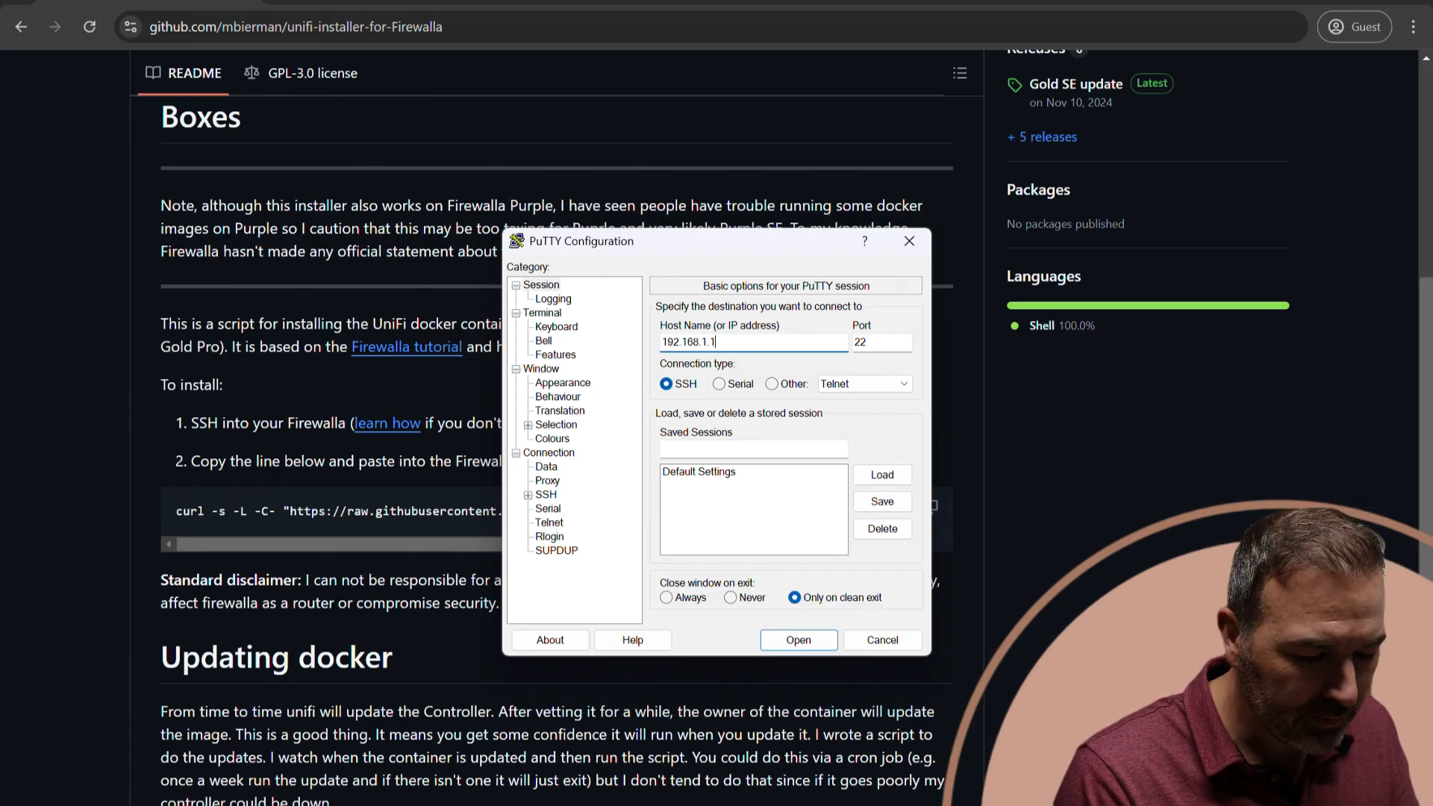
{"action": "key", "text": "Return"}
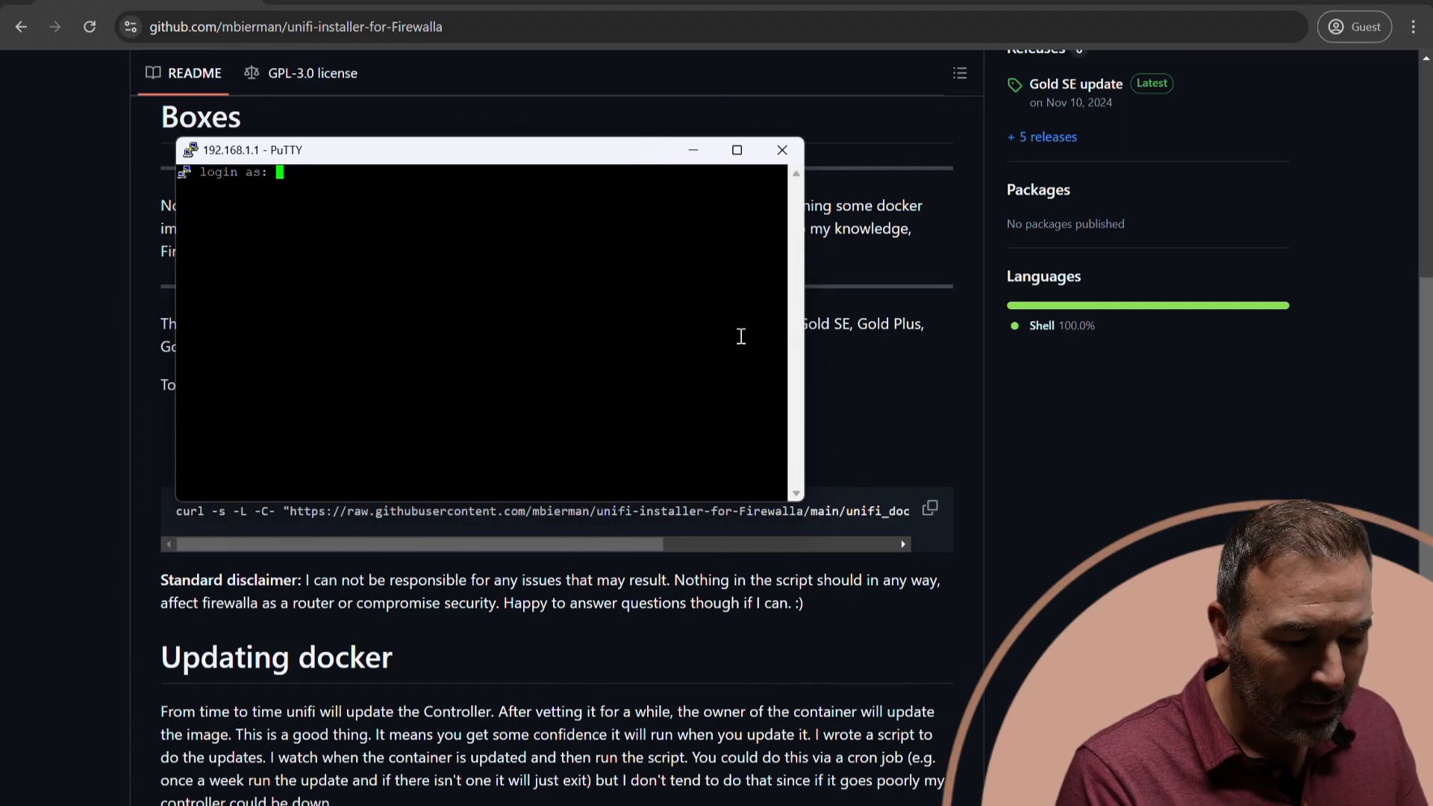
Log in to the Firewalla as pi, entering the SSH account password.
{"action": "type", "text": "p"}
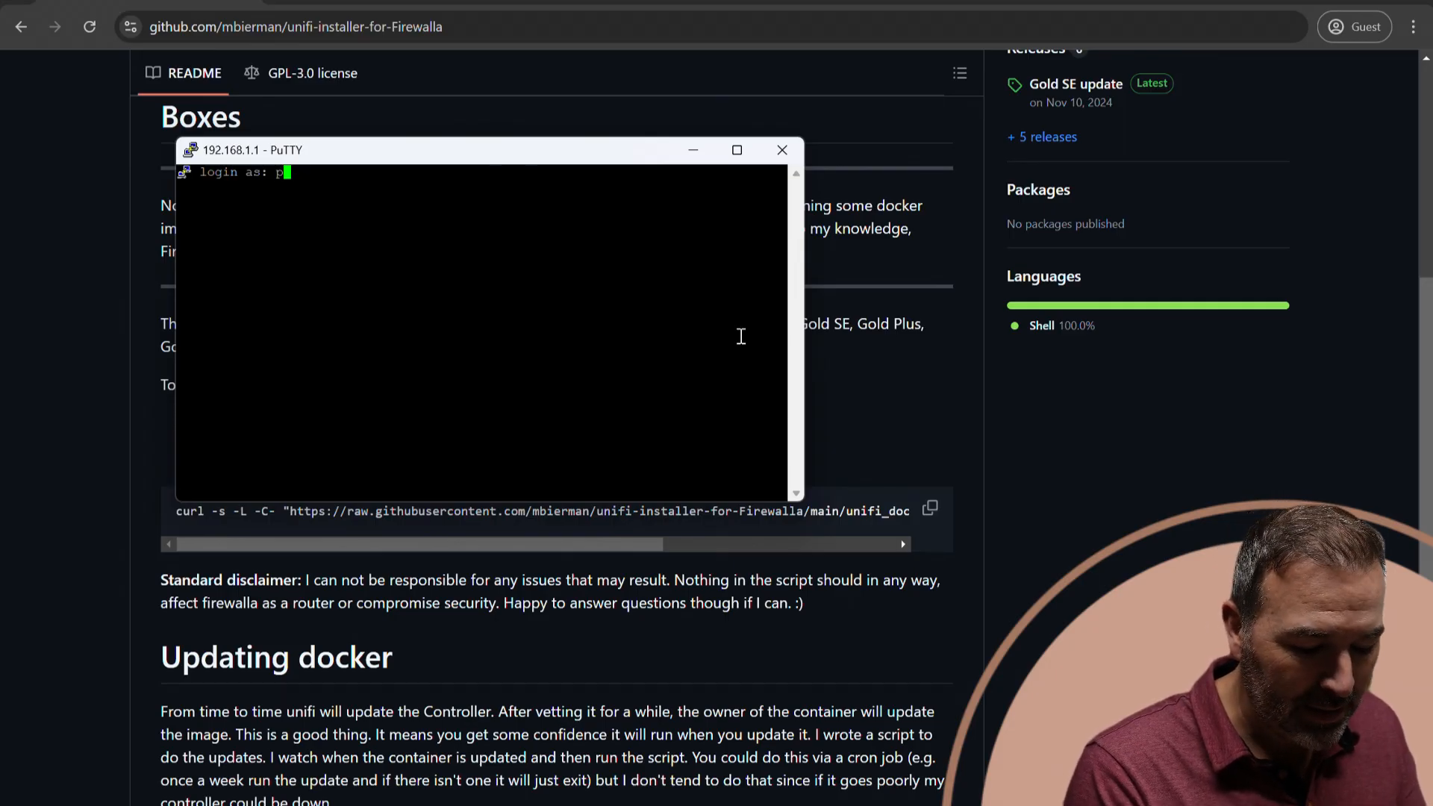
{"action": "type", "text": "i"}
{"action": "key", "text": "Return"}
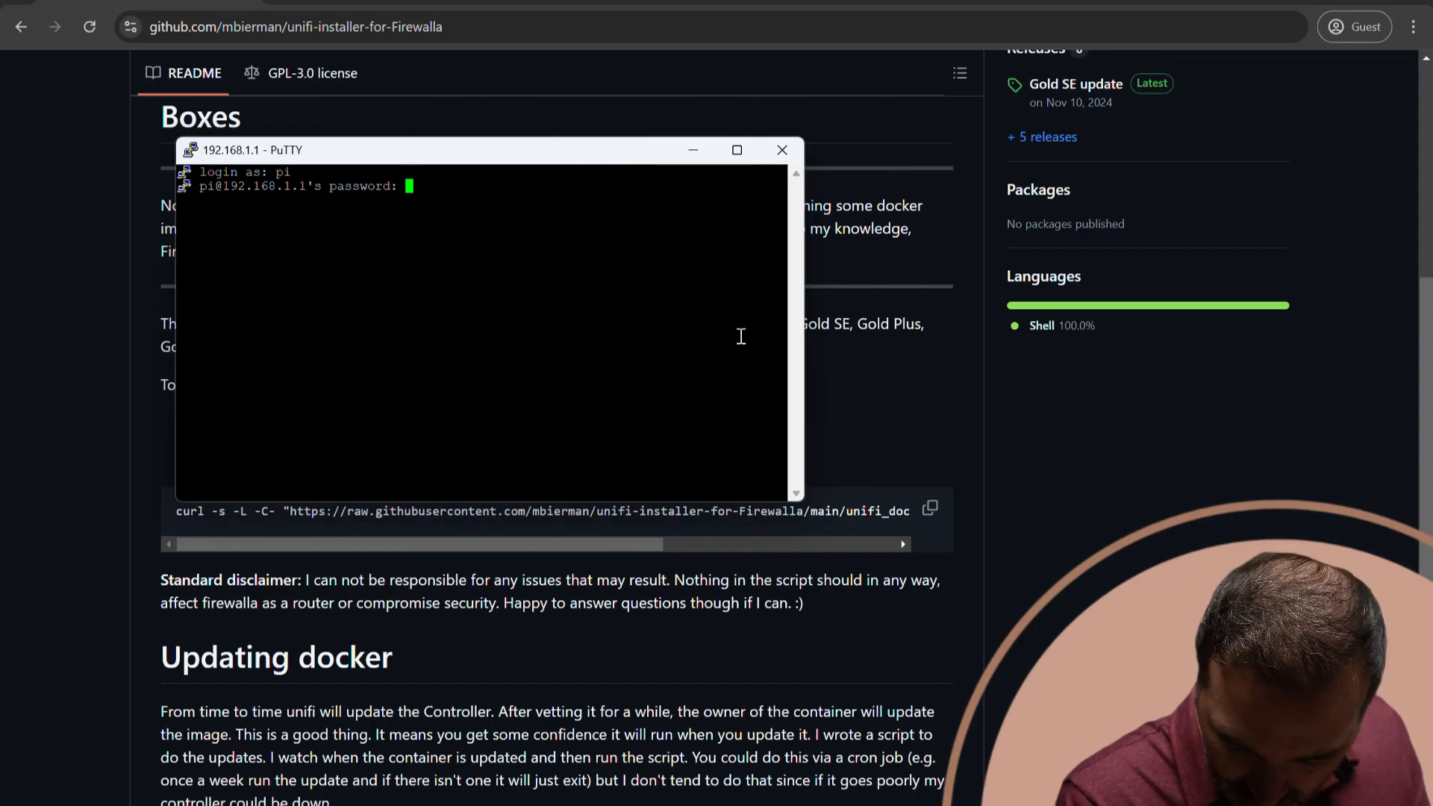
{"action": "key", "text": "Return"}
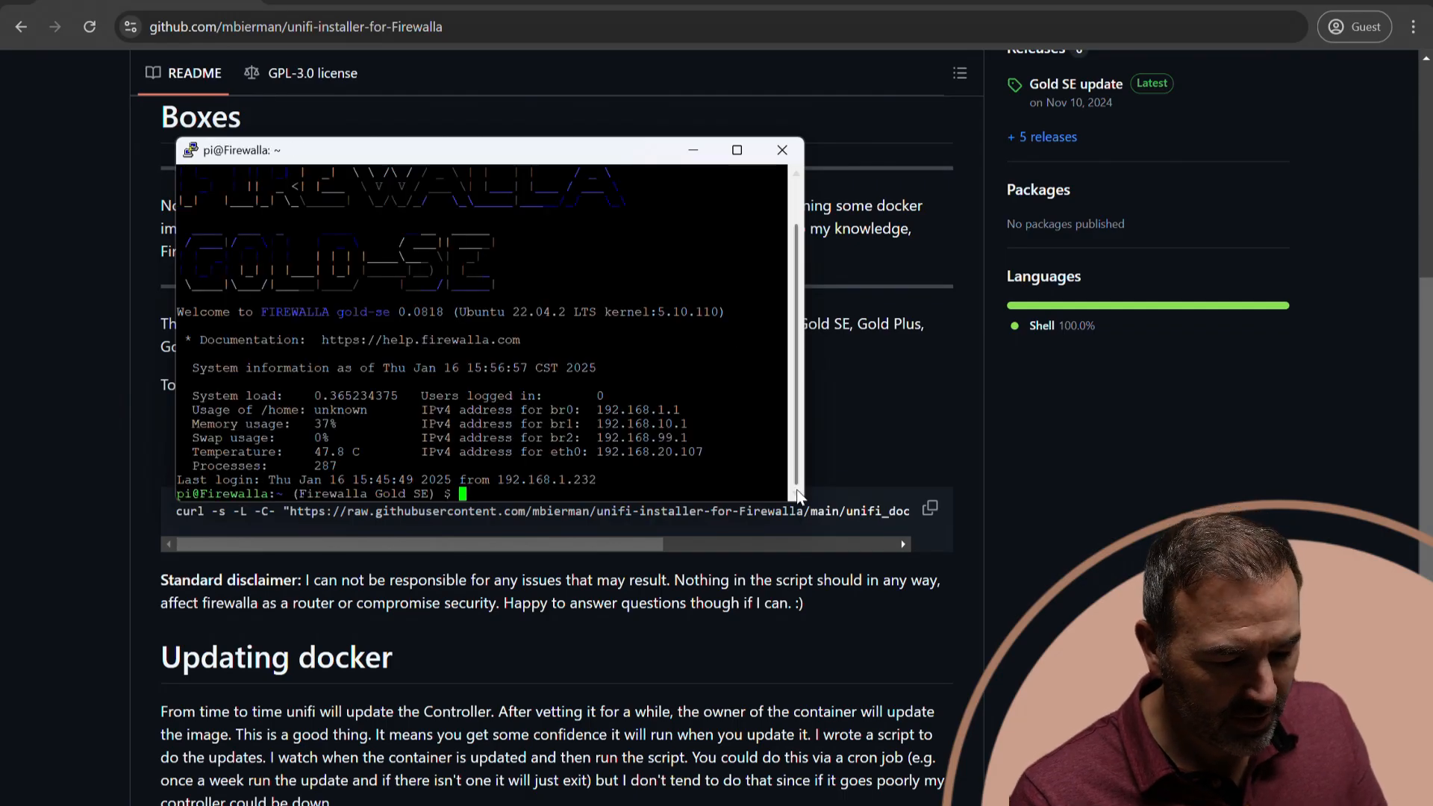
Enlarge the PuTTY terminal window and reposition it over the browser.
{"action": "left_click_drag", "start_coordinate": [797, 506], "coordinate": [1122, 668]}
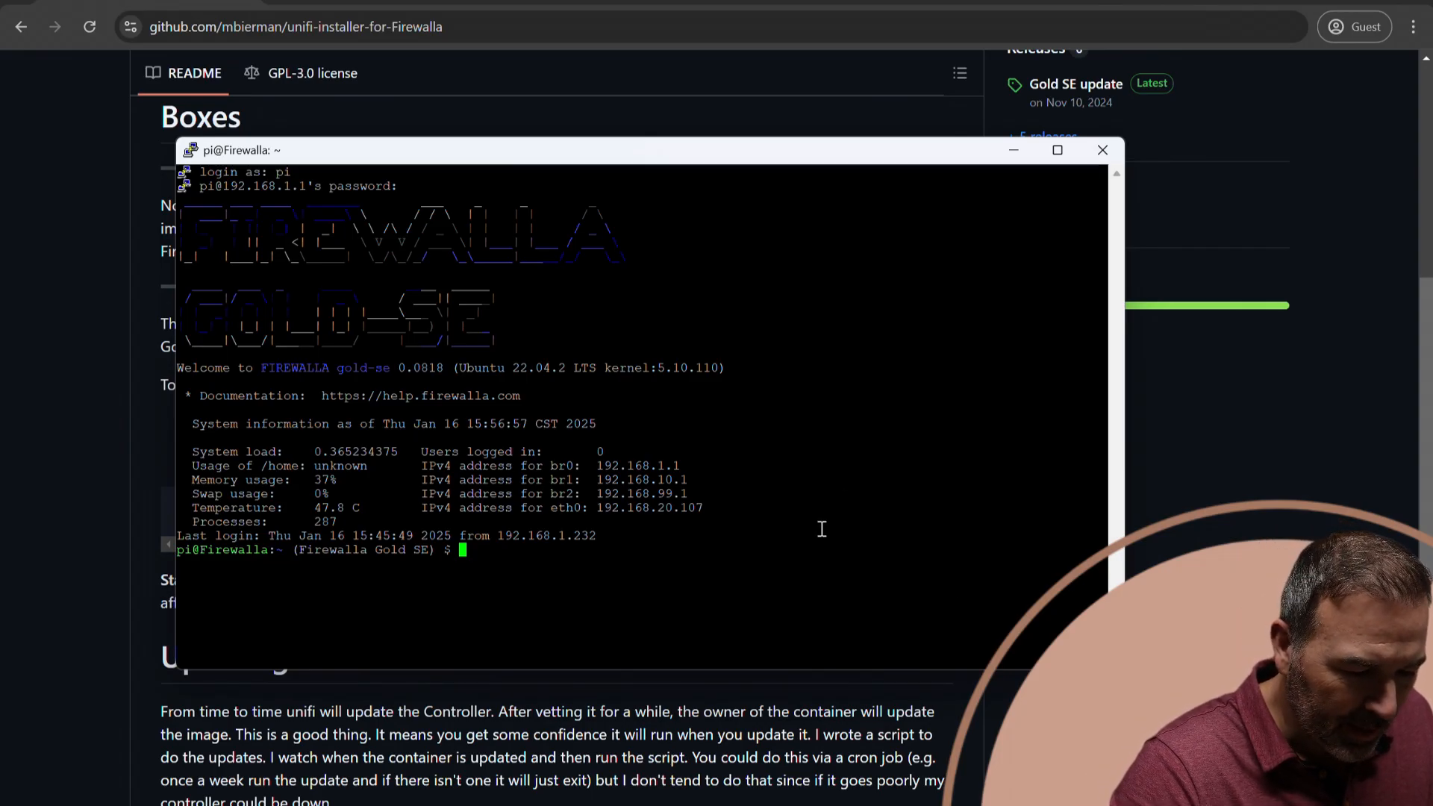
{"action": "left_click_drag", "start_coordinate": [619, 160], "coordinate": [678, 138]}
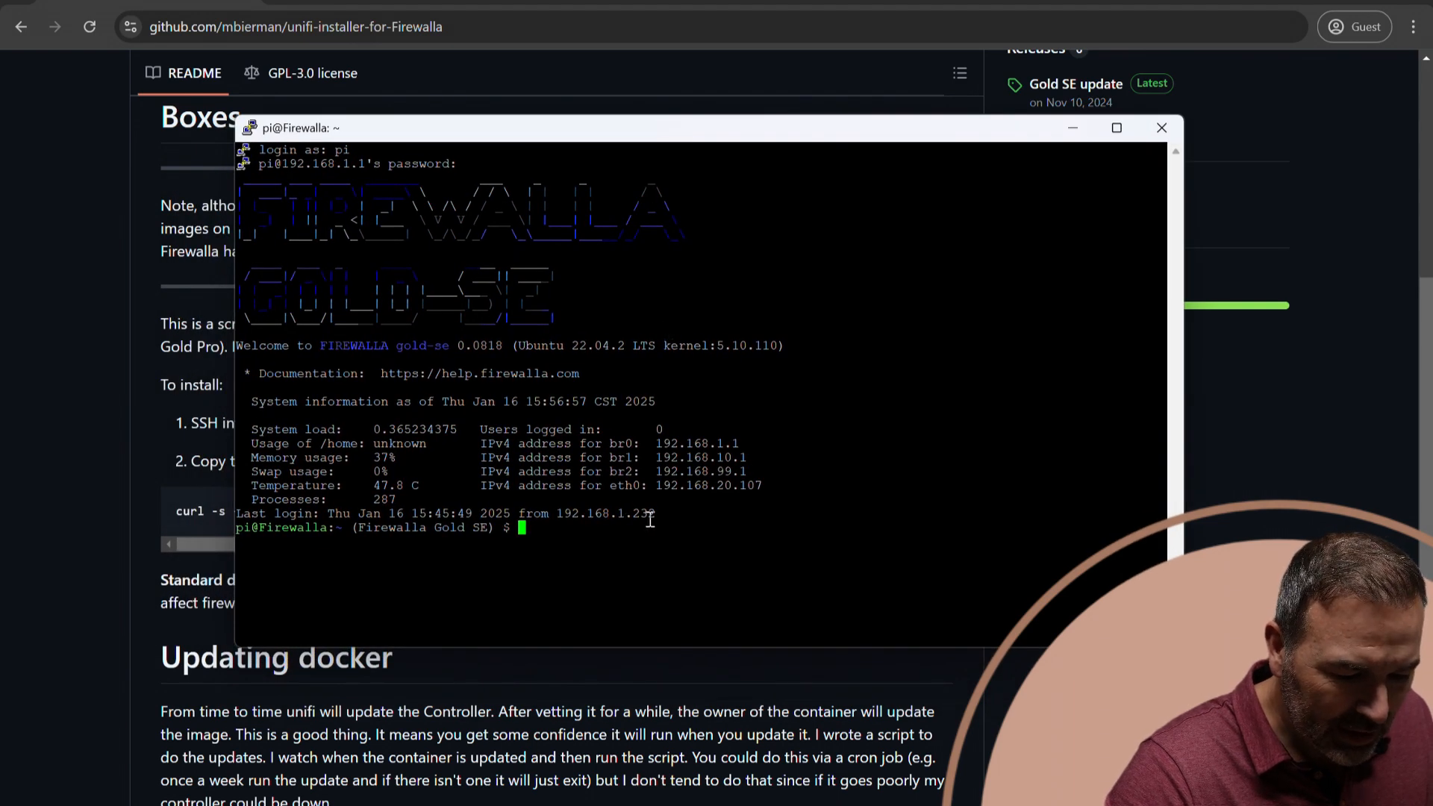
Try pasting the last-login IP address at the shell prompt and erase the pasted text.
{"action": "mouse_move", "coordinate": [658, 516]}
{"action": "left_mouse_down"}
{"action": "mouse_move", "coordinate": [573, 514]}
{"action": "mouse_move", "coordinate": [654, 513]}
{"action": "left_mouse_up"}
{"action": "left_click", "coordinate": [567, 513]}
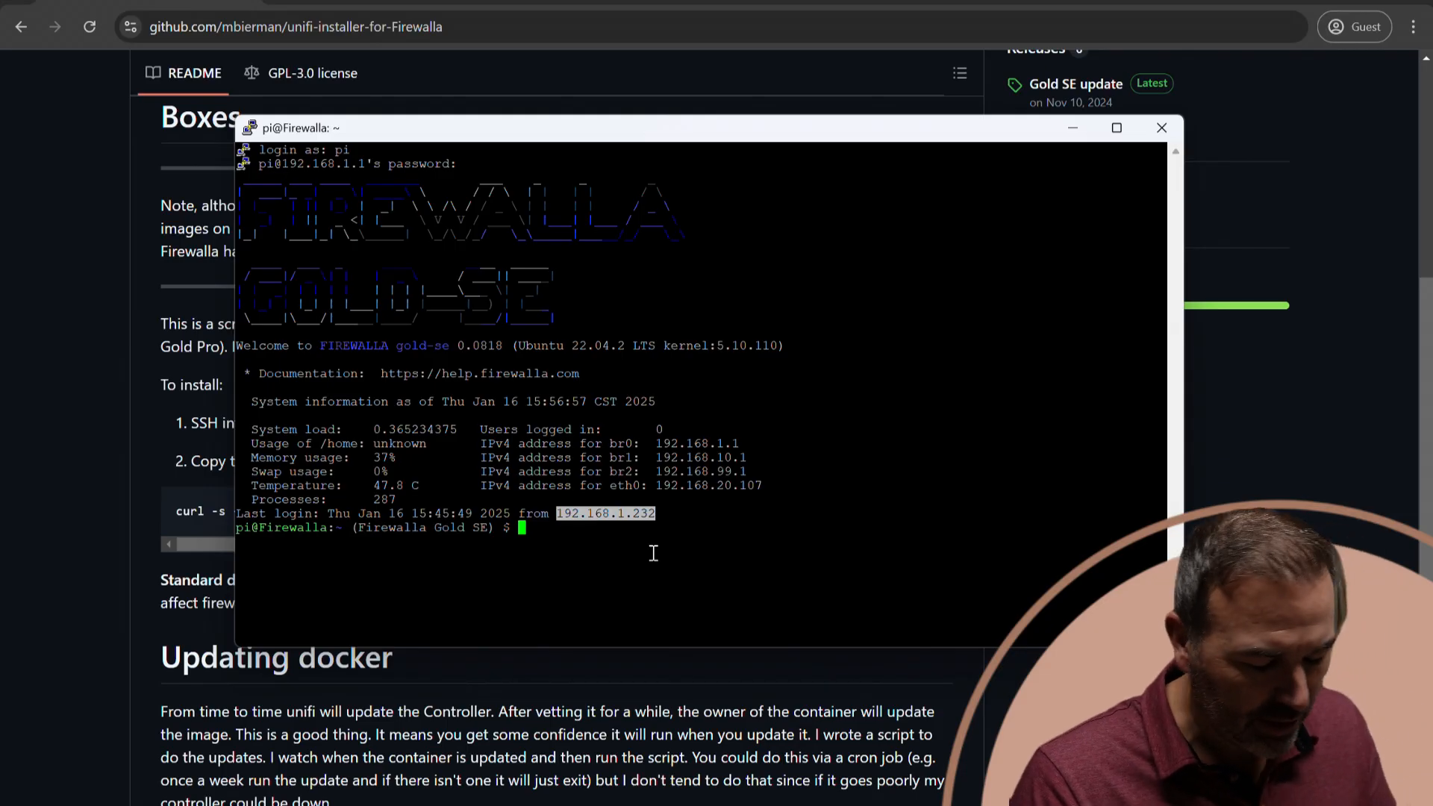
{"action": "right_click", "coordinate": [552, 535]}
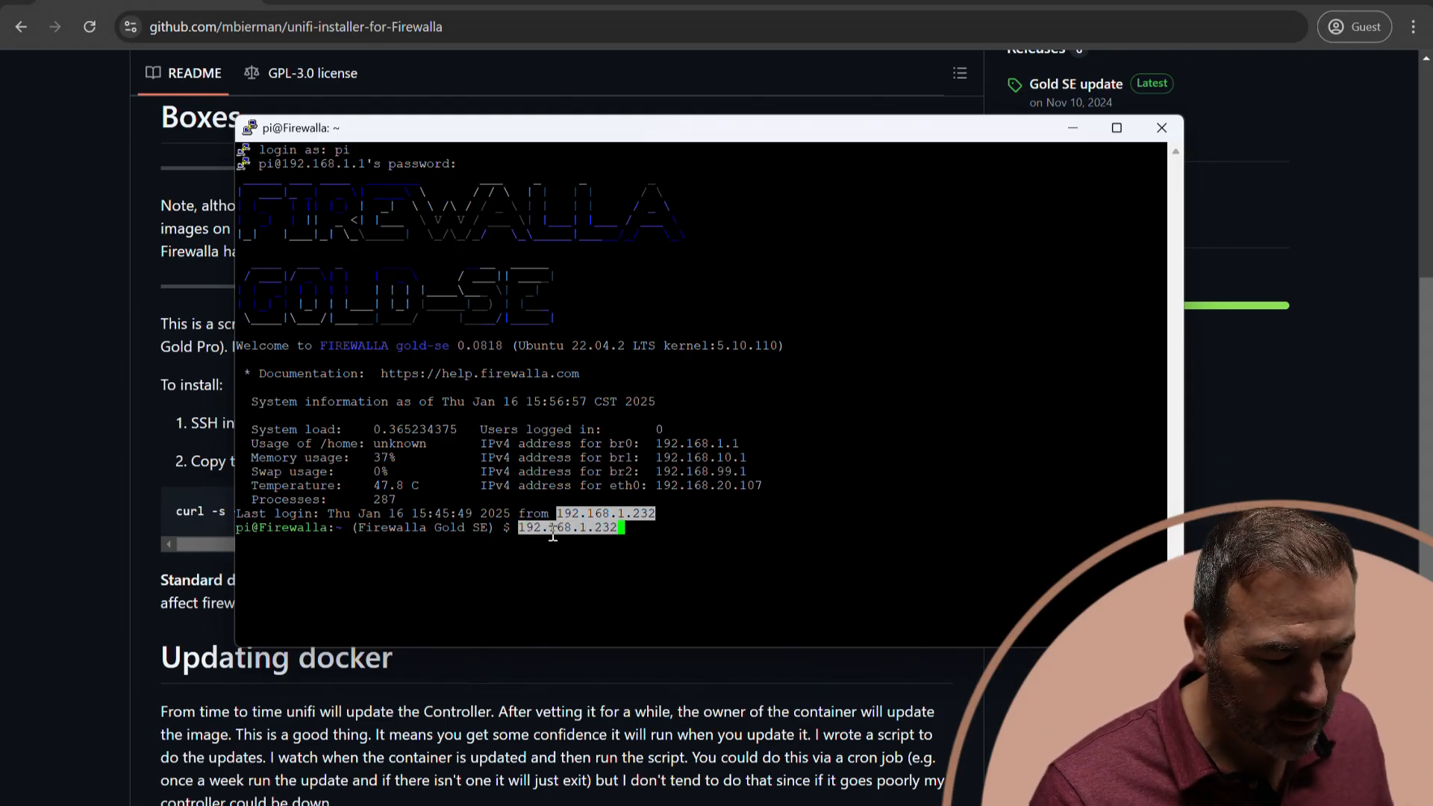
{"action": "key", "text": "BackSpace"}
{"action": "key", "text": "BackSpace"}
{"action": "key", "text": "BackSpace"}
{"action": "key", "text": "BackSpace"}
{"action": "key", "text": "BackSpace"}
{"action": "key", "text": "BackSpace"}
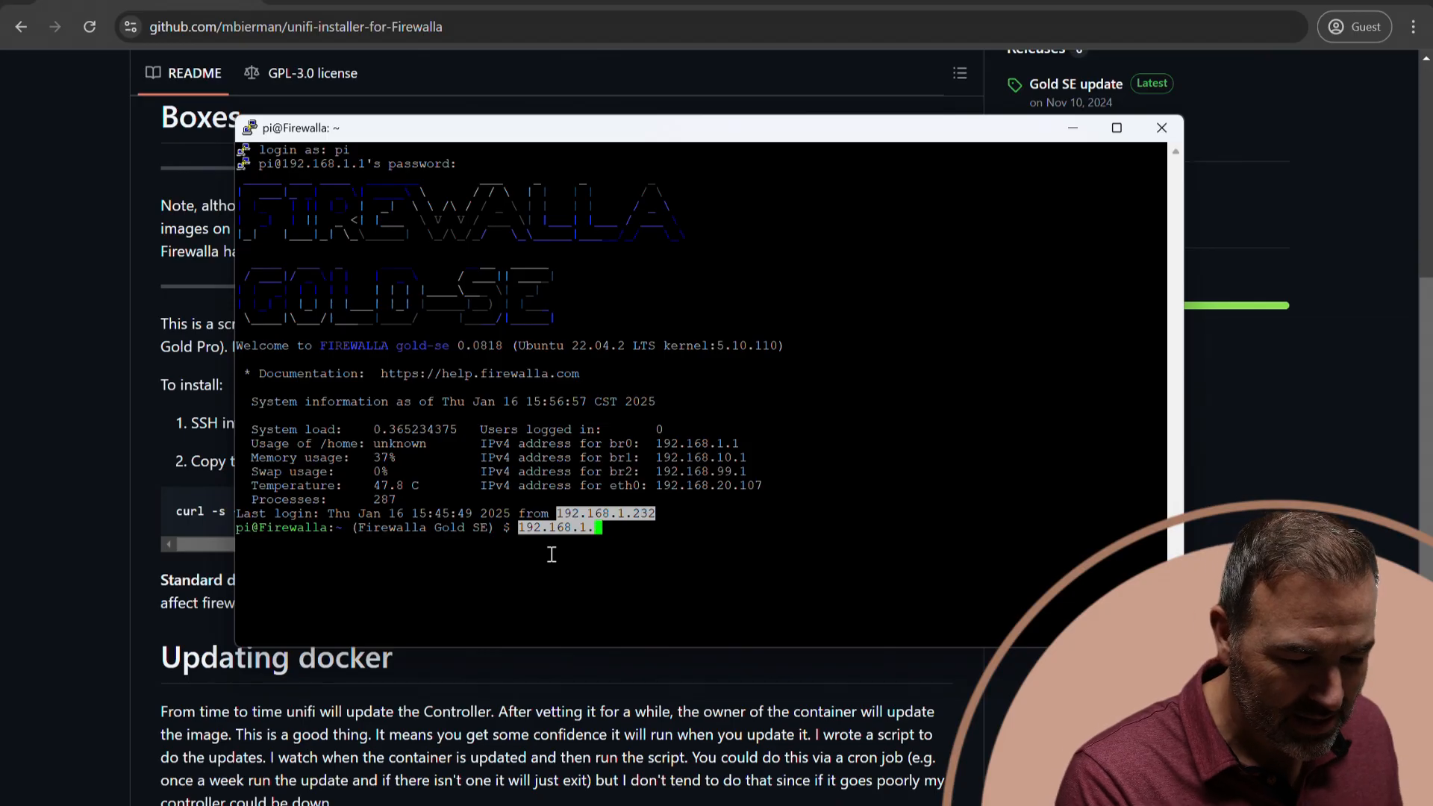
{"action": "key", "text": "BackSpace"}
{"action": "key", "text": "BackSpace"}
{"action": "key", "text": "BackSpace"}
{"action": "key", "text": "BackSpace"}
{"action": "key", "text": "BackSpace"}
{"action": "key", "text": "BackSpace"}
{"action": "key", "text": "BackSpace"}
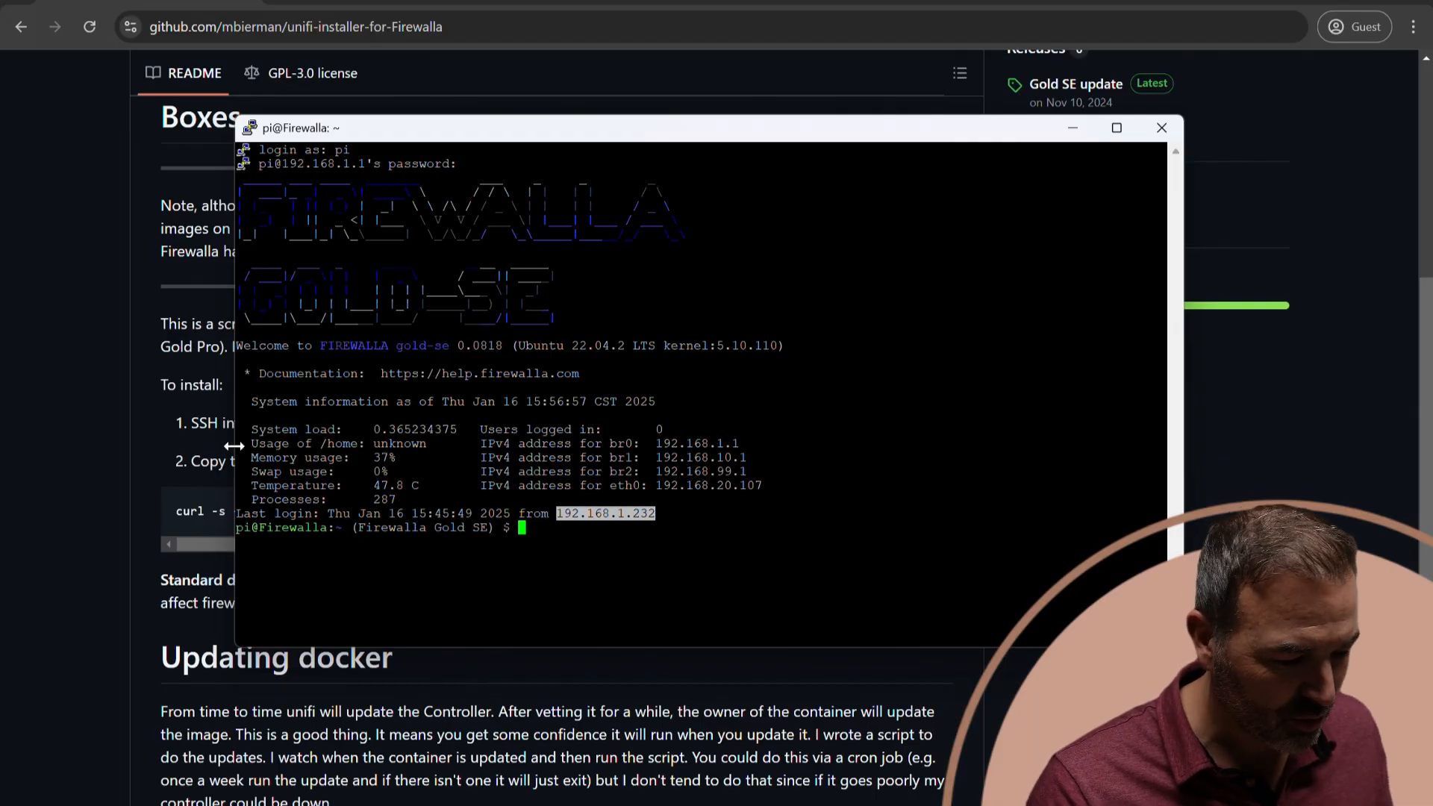
Copy the curl install command for unifi_docker_install.sh from the GitHub README and run it in the Firewalla shell.
{"action": "left_click", "coordinate": [56, 408]}
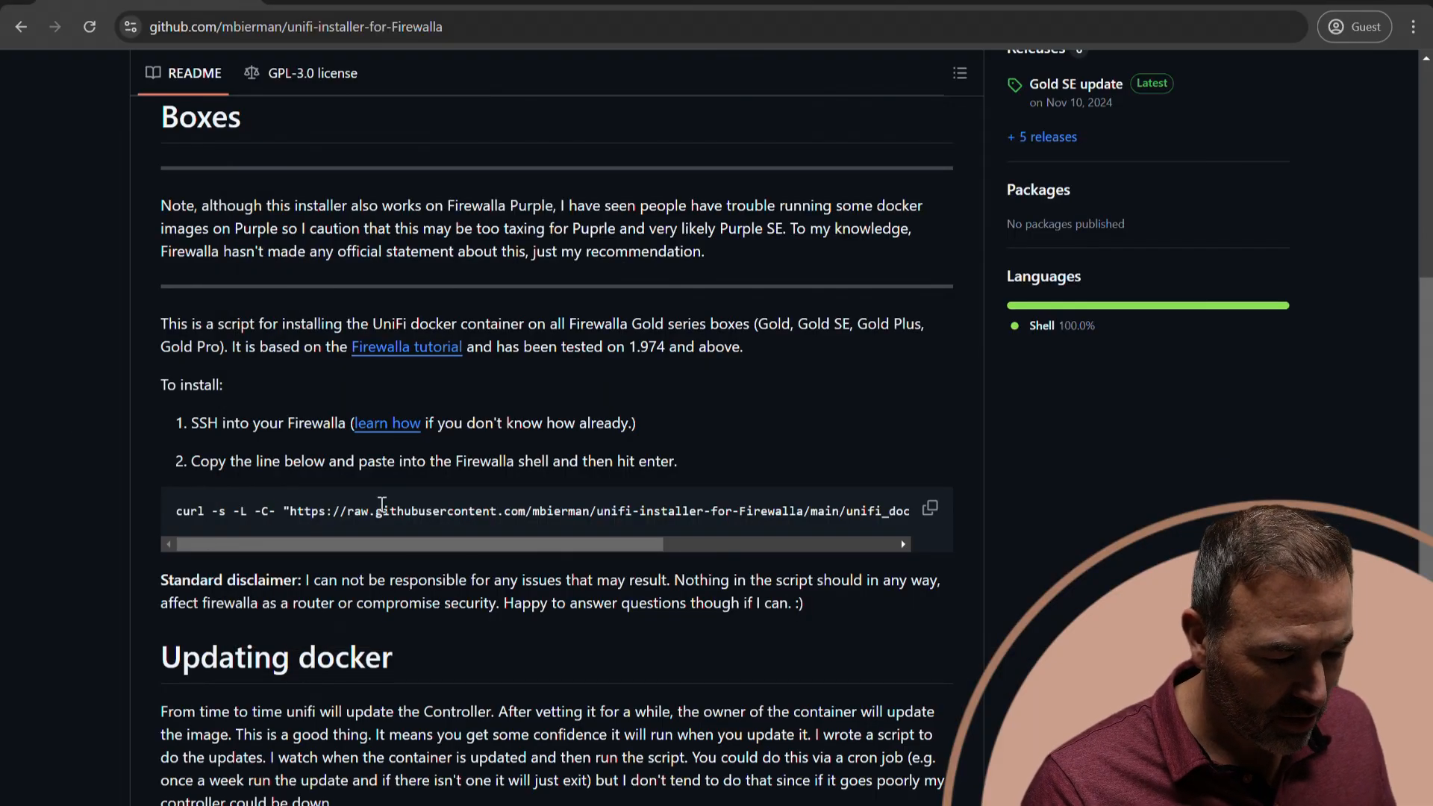
{"action": "left_click", "coordinate": [929, 512]}
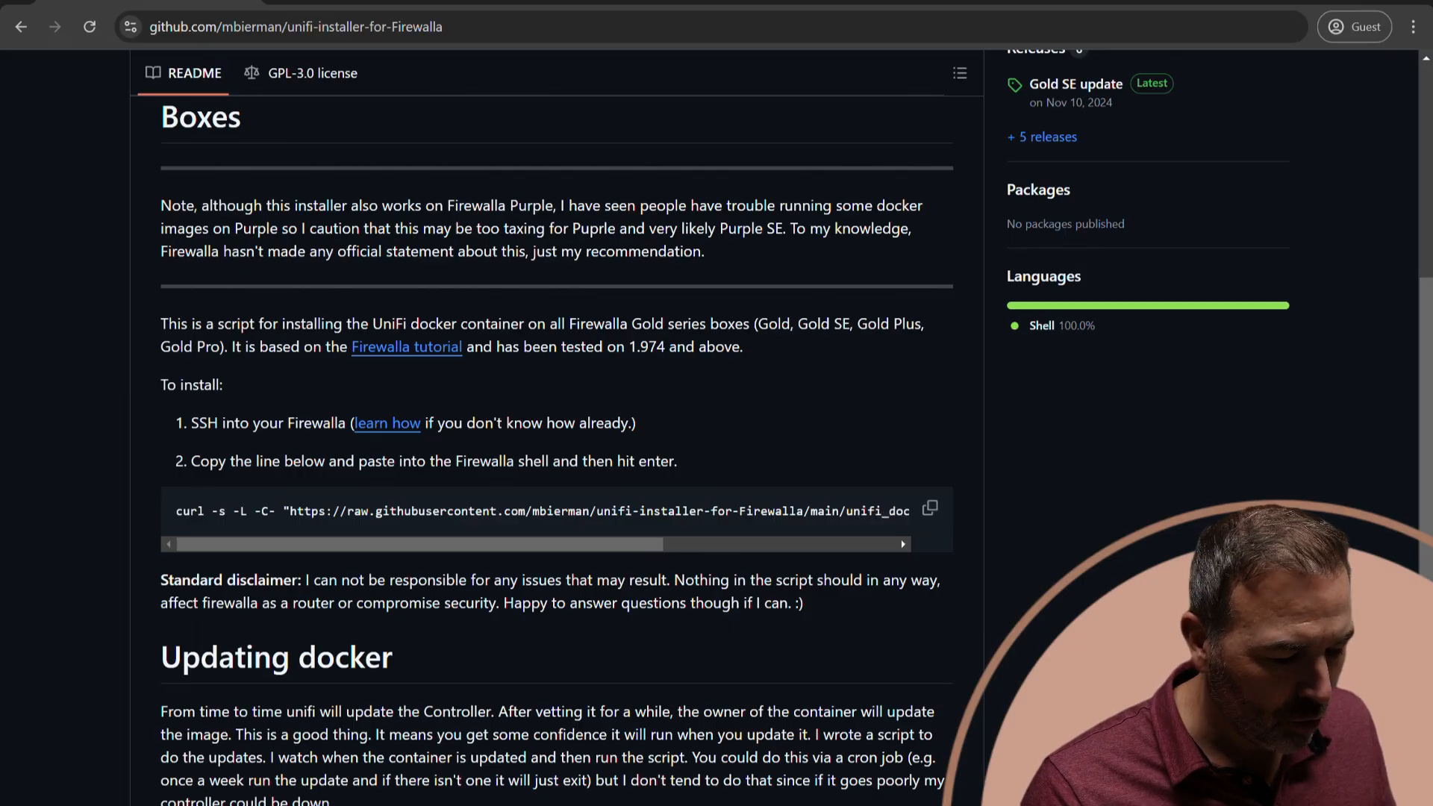
{"action": "key", "text": "alt+Tab"}
{"action": "right_click", "coordinate": [522, 527]}
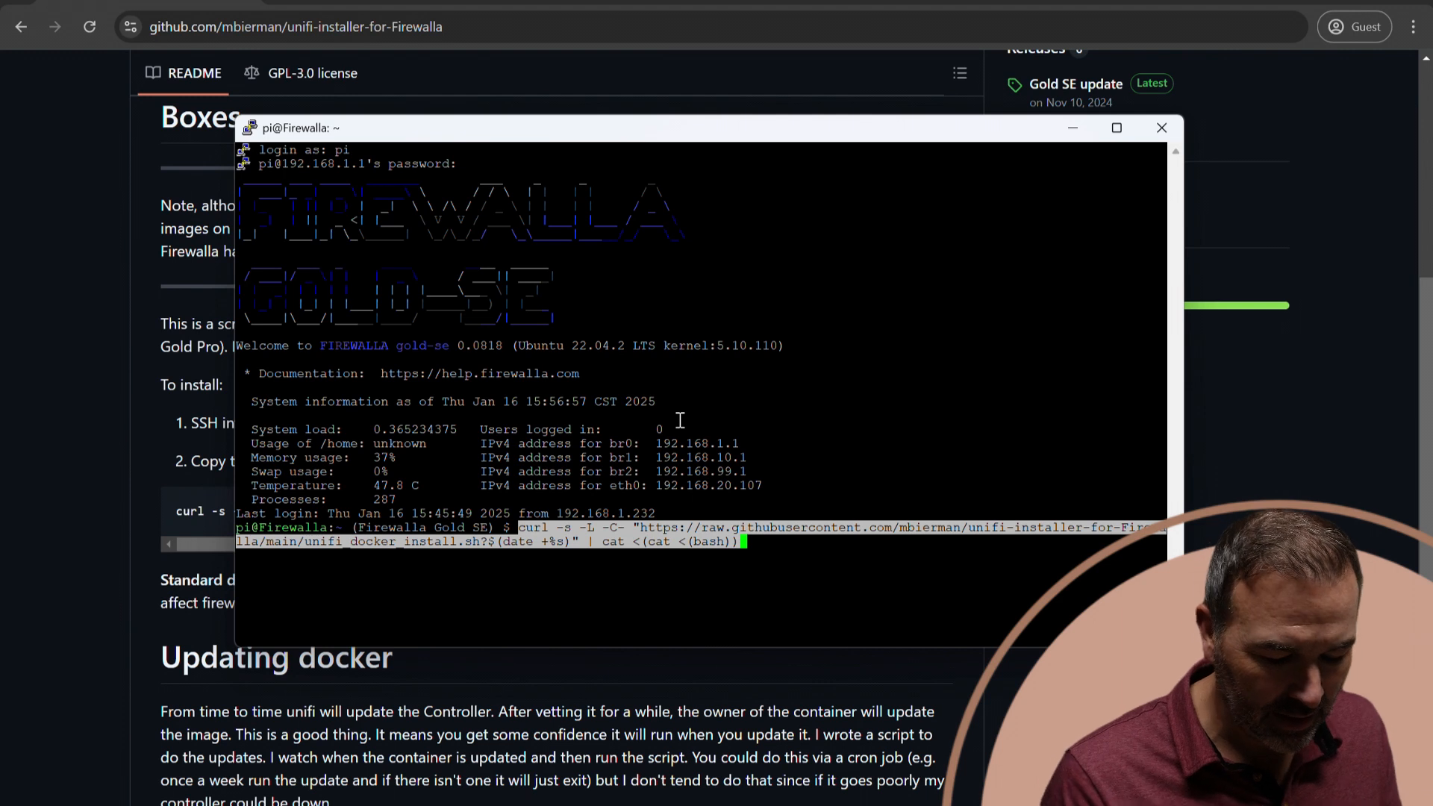
{"action": "key", "text": "Return"}
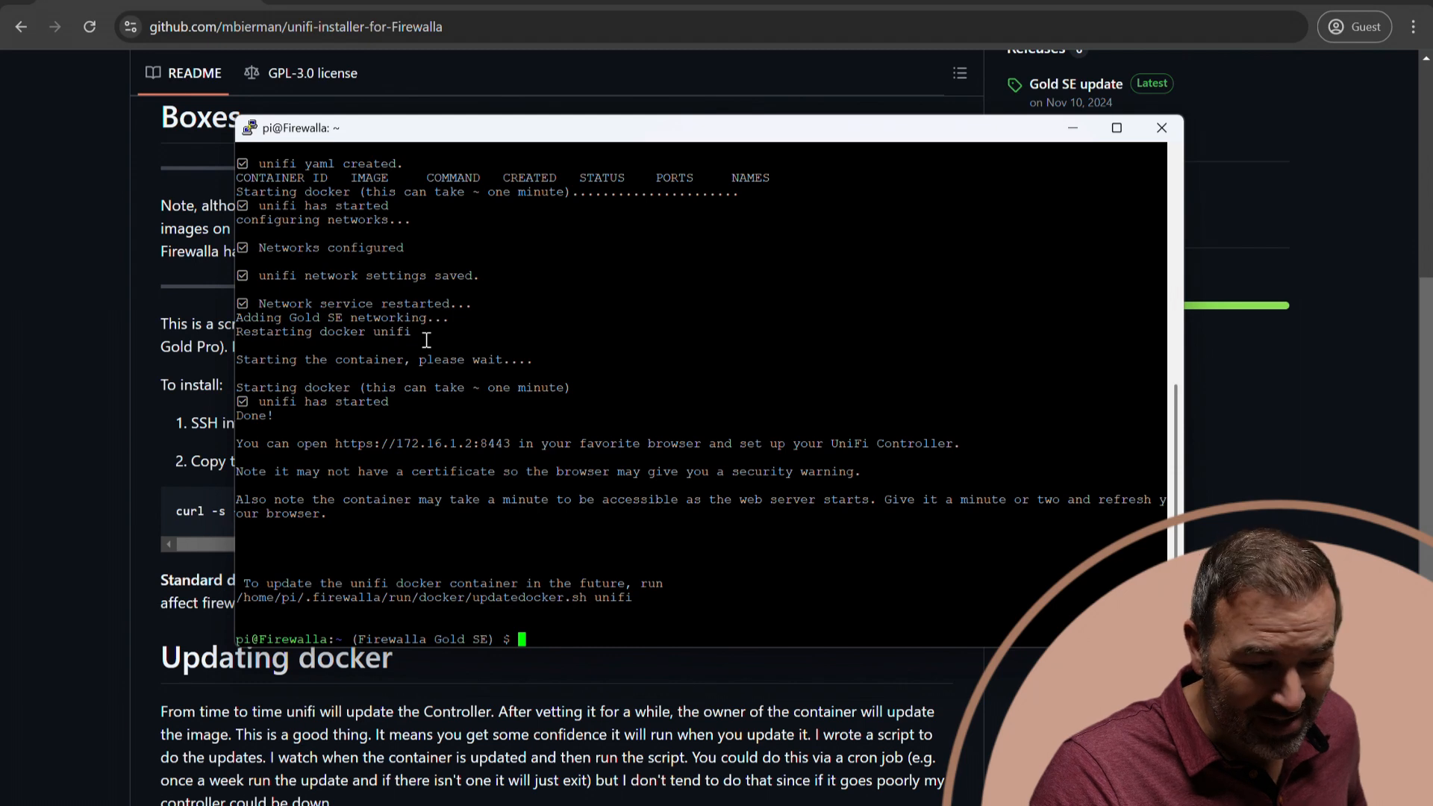
{"action": "left_click", "coordinate": [84, 110]}
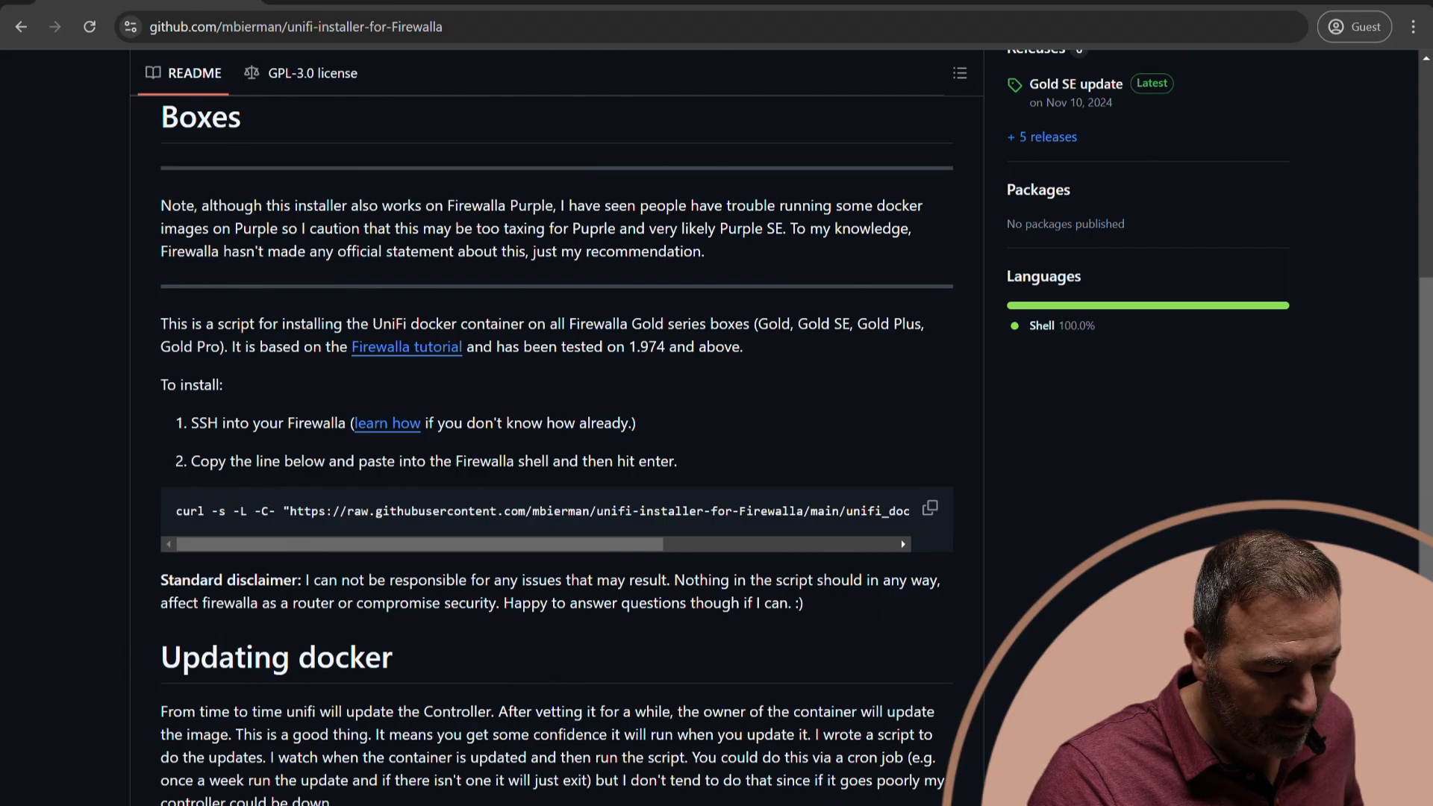
{"action": "key", "text": "alt+Tab"}
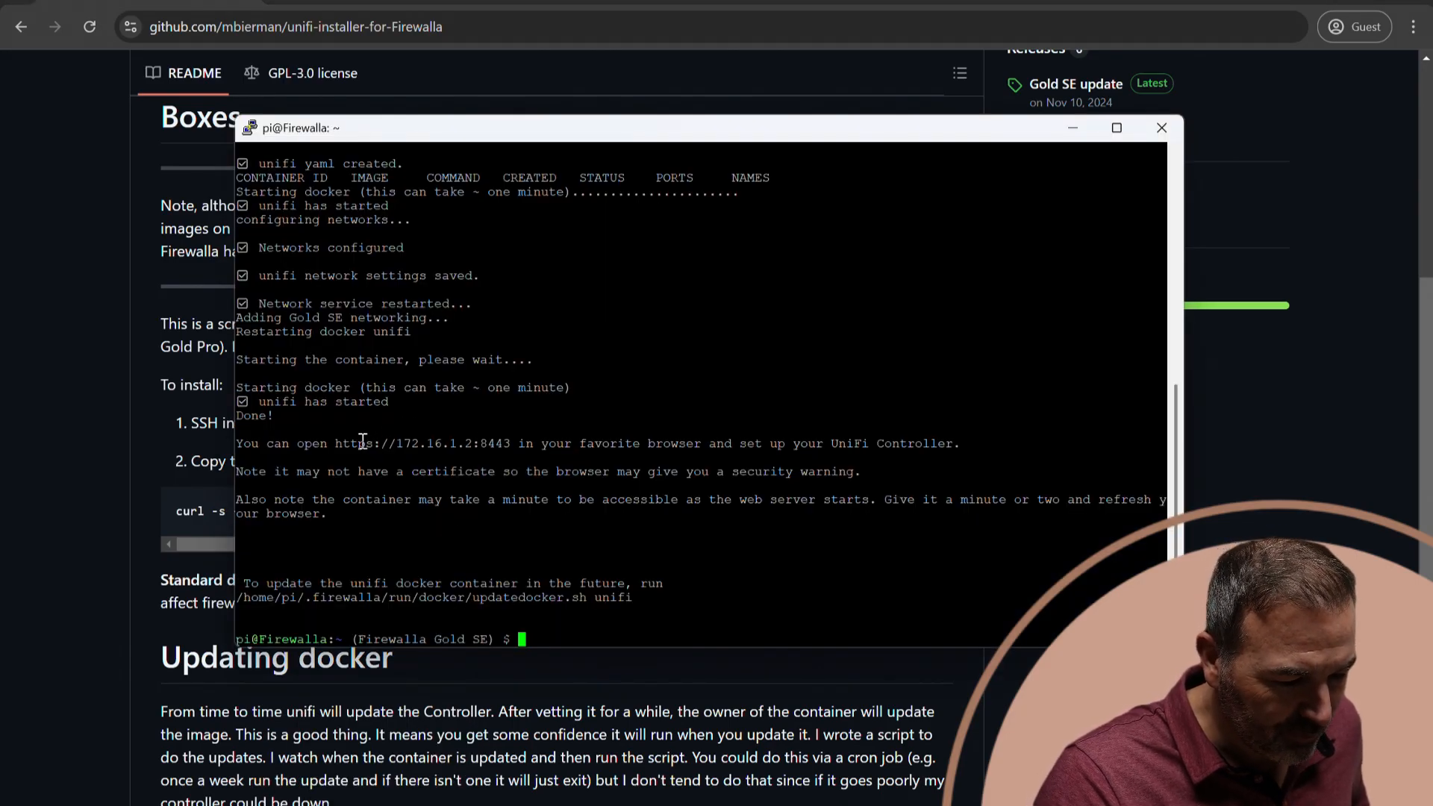
{"action": "left_click_drag", "start_coordinate": [335, 442], "coordinate": [511, 441]}
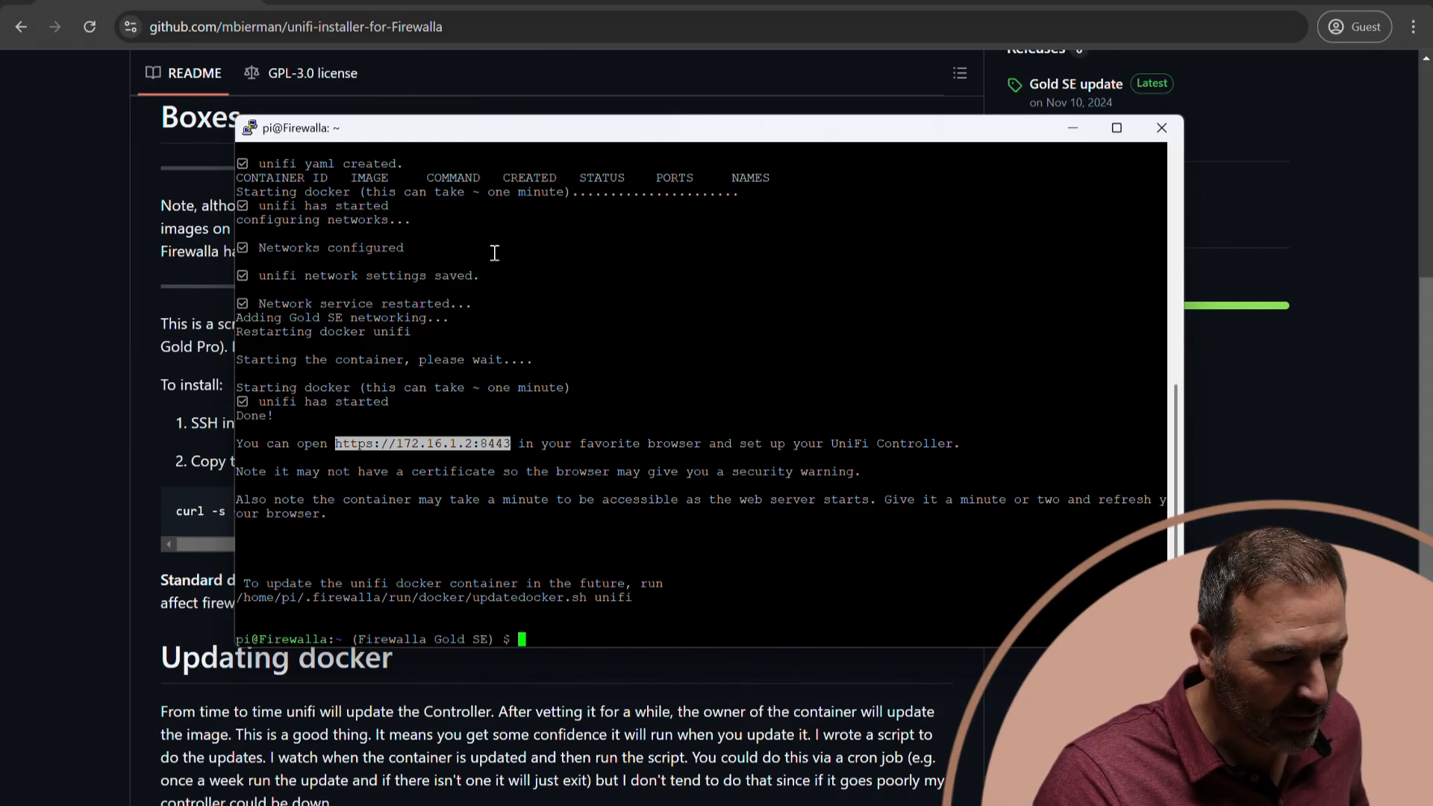
{"action": "key", "text": "alt+Tab"}
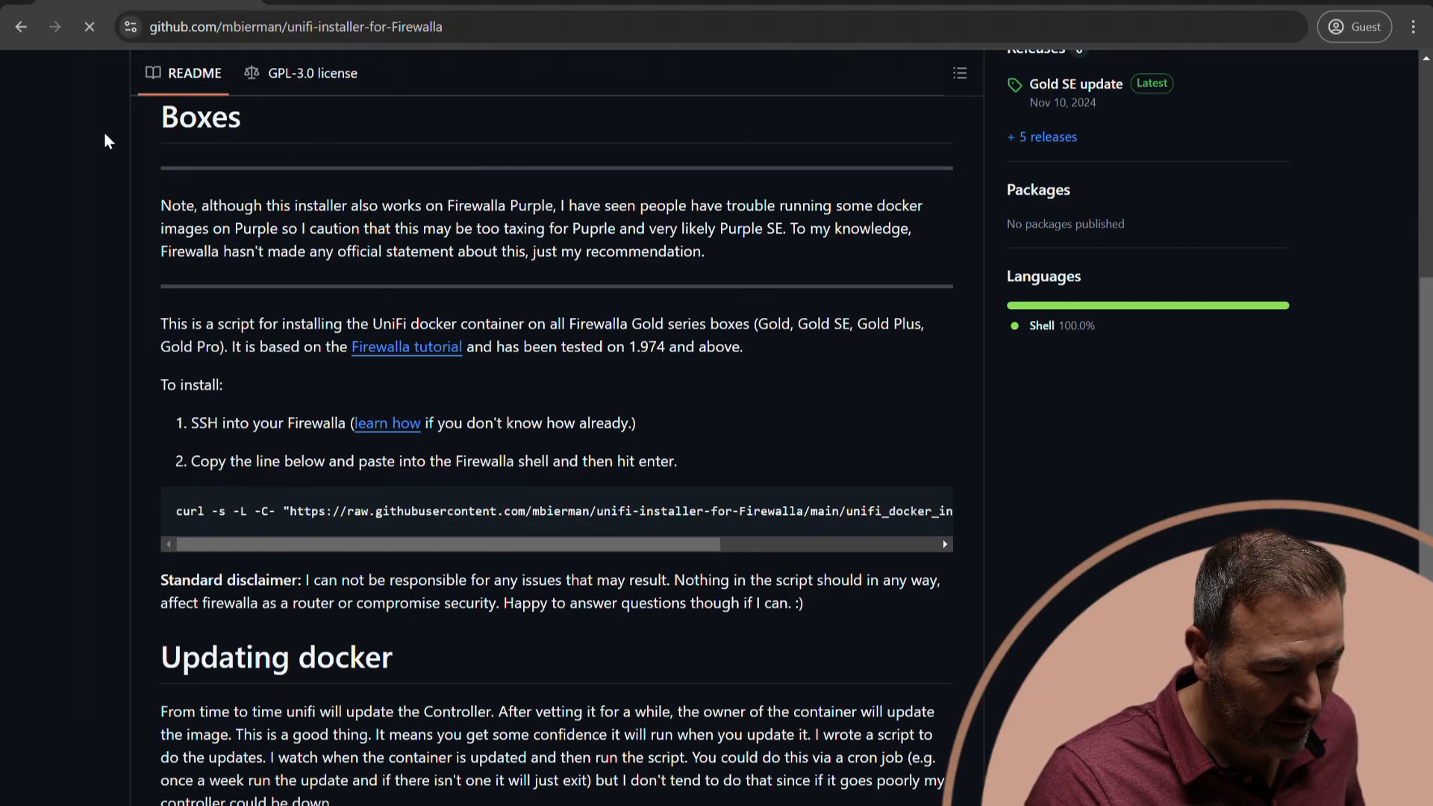
{"action": "key", "text": "ctrl+t"}
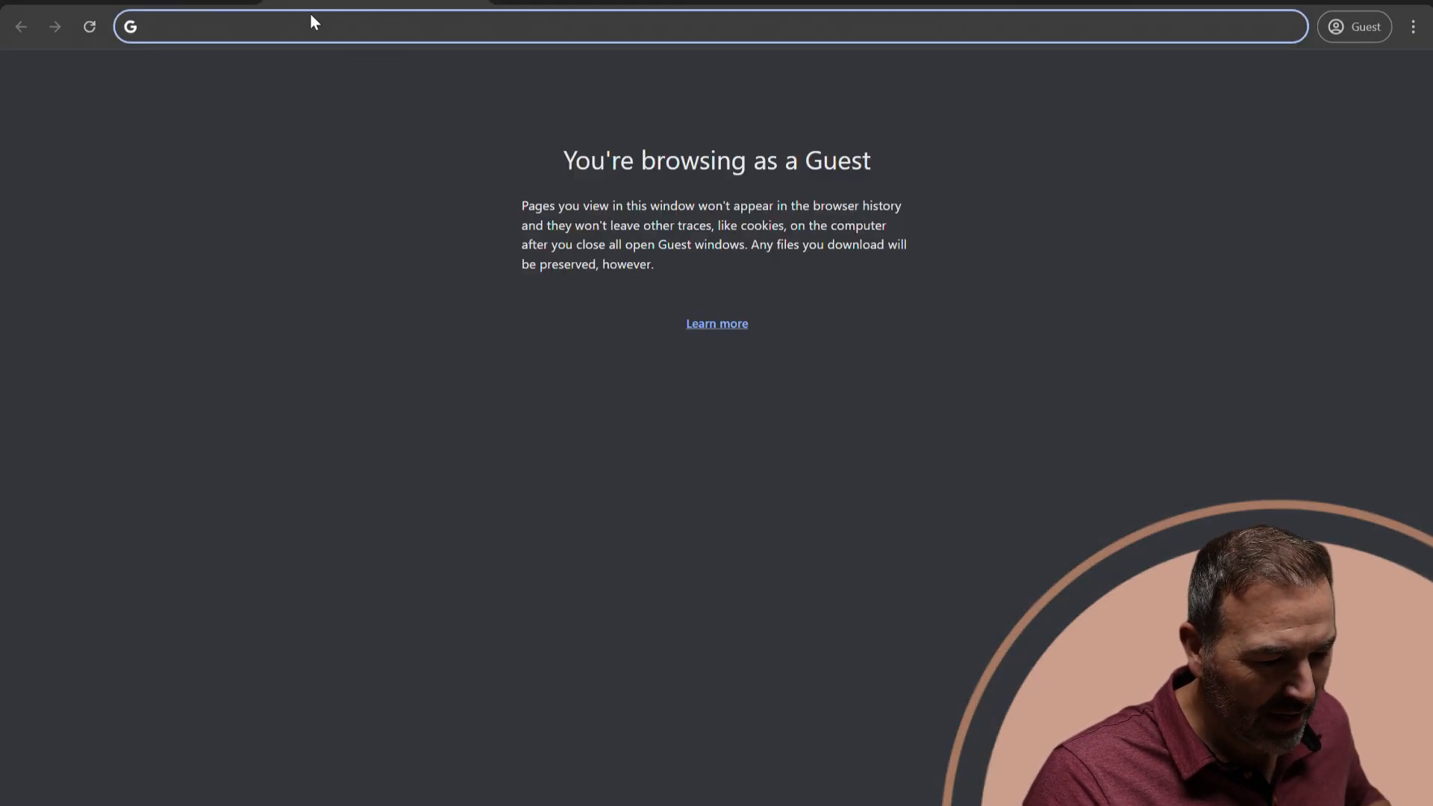
{"action": "key", "text": "ctrl+v"}
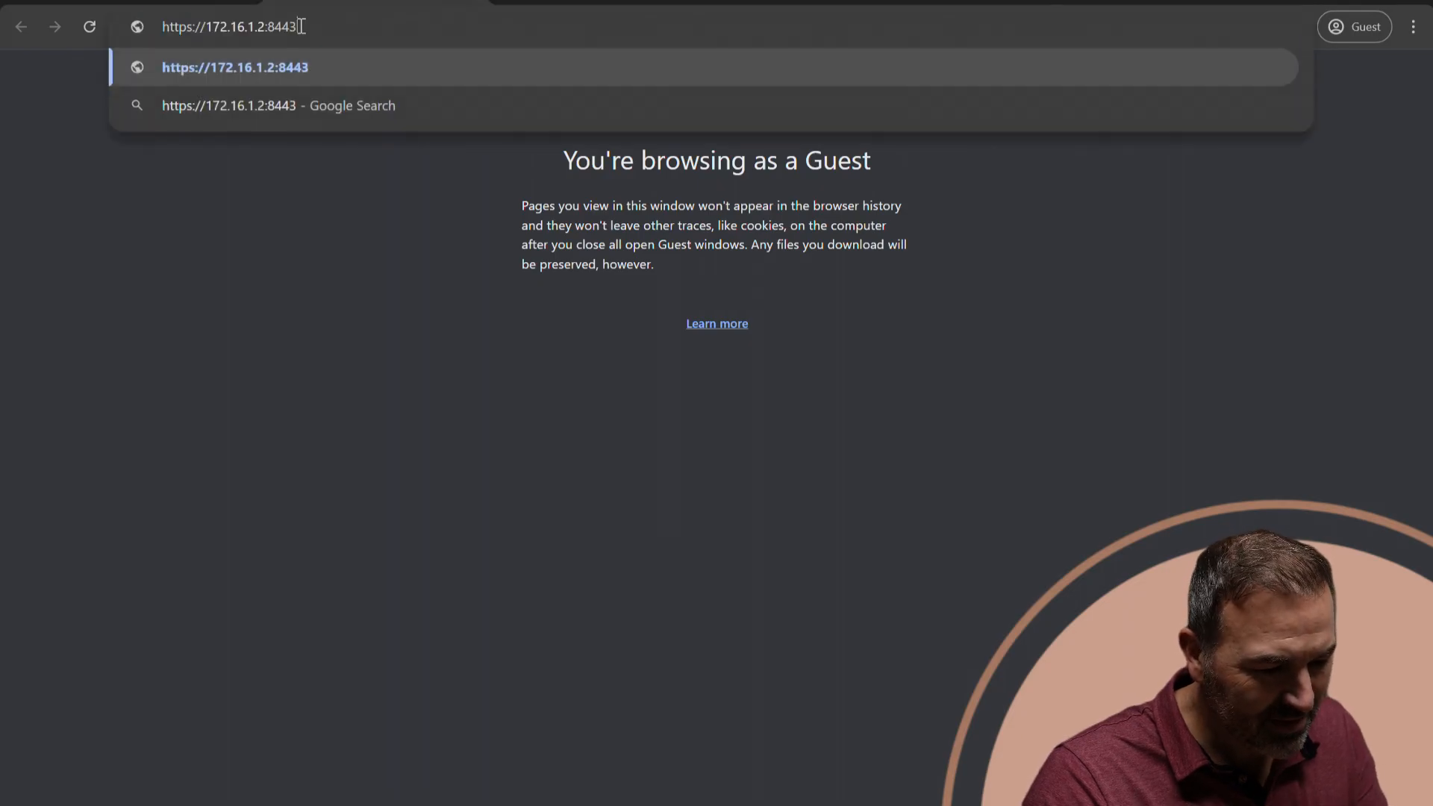
{"action": "key", "text": "Return"}
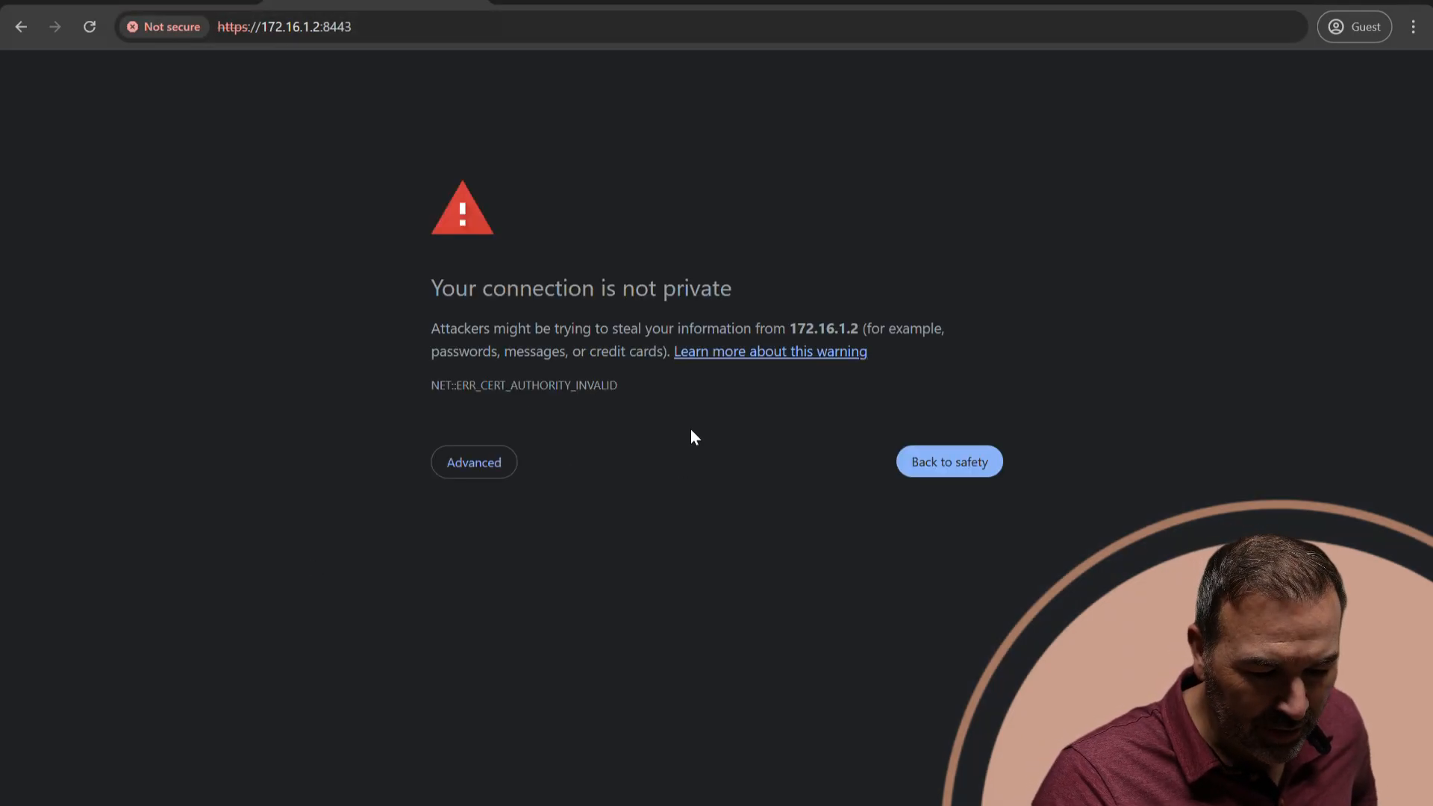
{"action": "left_click", "coordinate": [486, 466]}
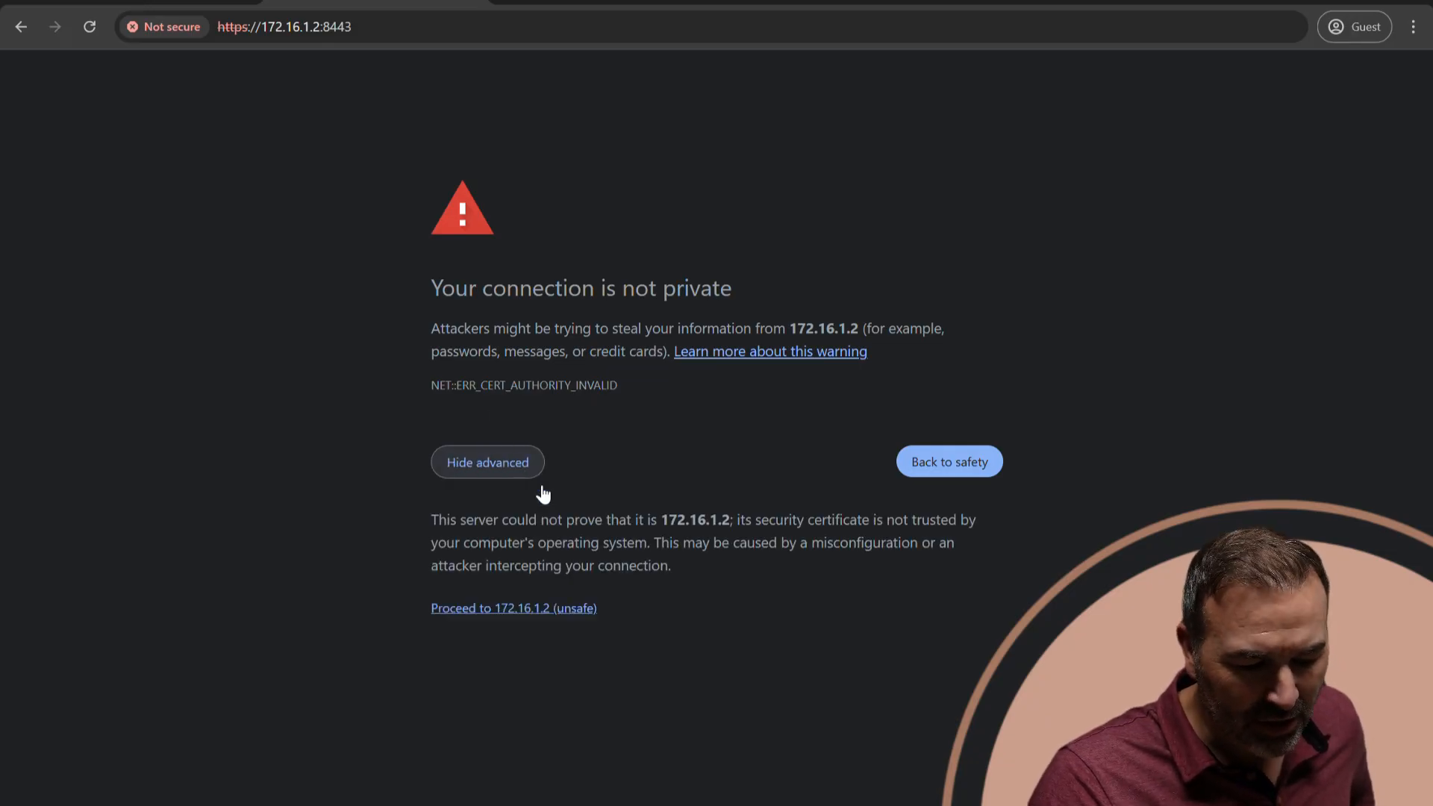
{"action": "left_click", "coordinate": [544, 609]}
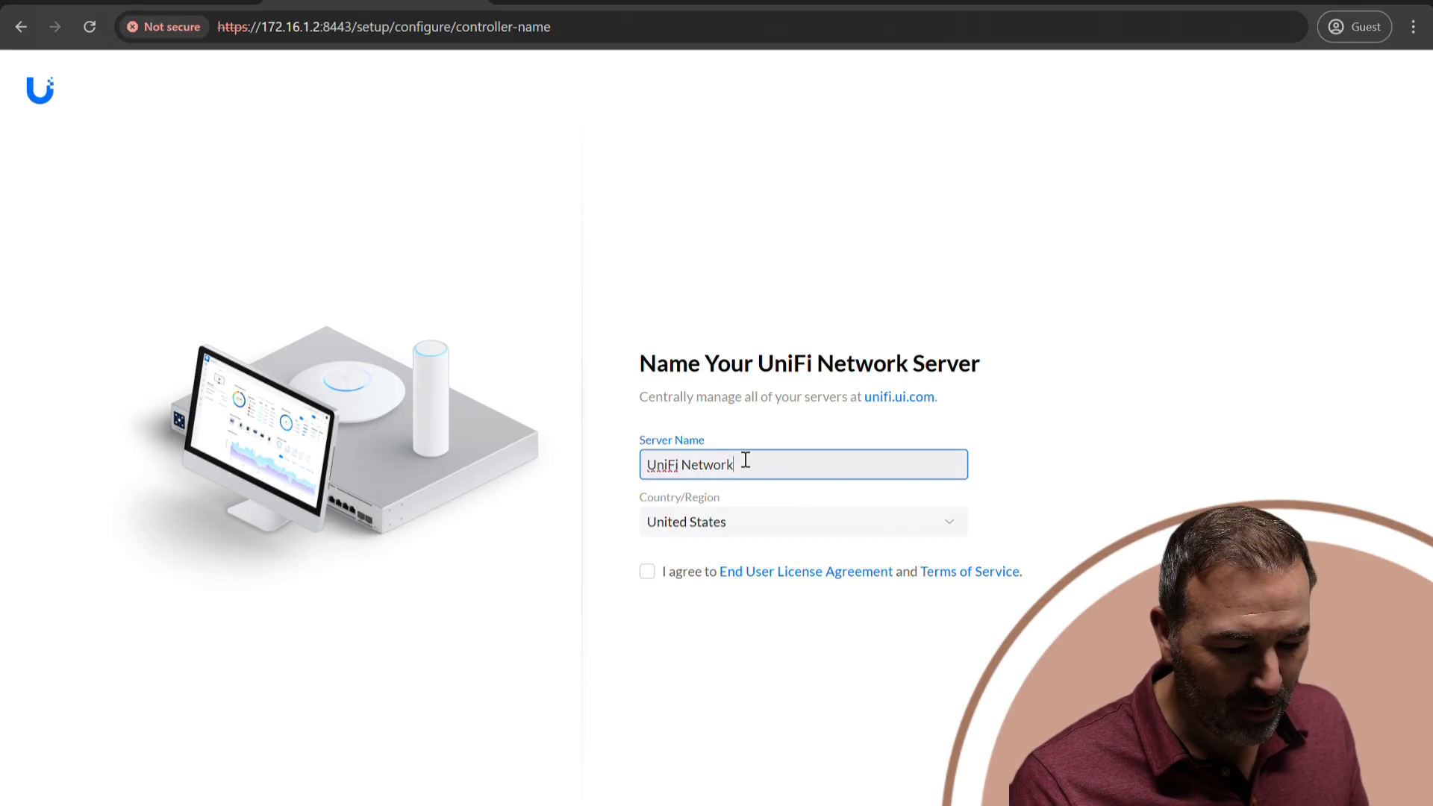
Name the UniFi Network server Fire SE UNIFI, accept the license agreement and terms of service, and continue the setup.
{"action": "triple_click", "coordinate": [663, 472]}
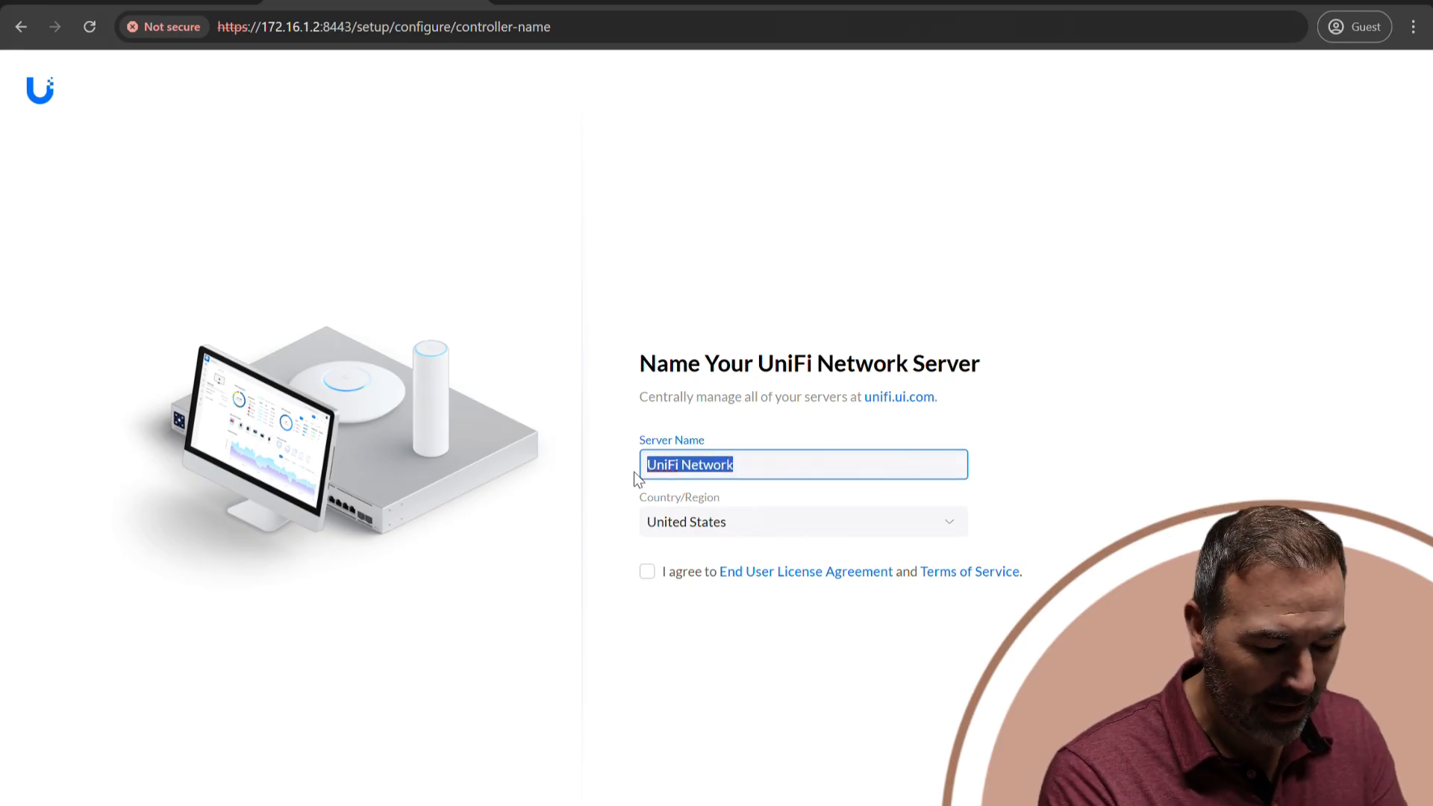
{"action": "type", "text": "F"}
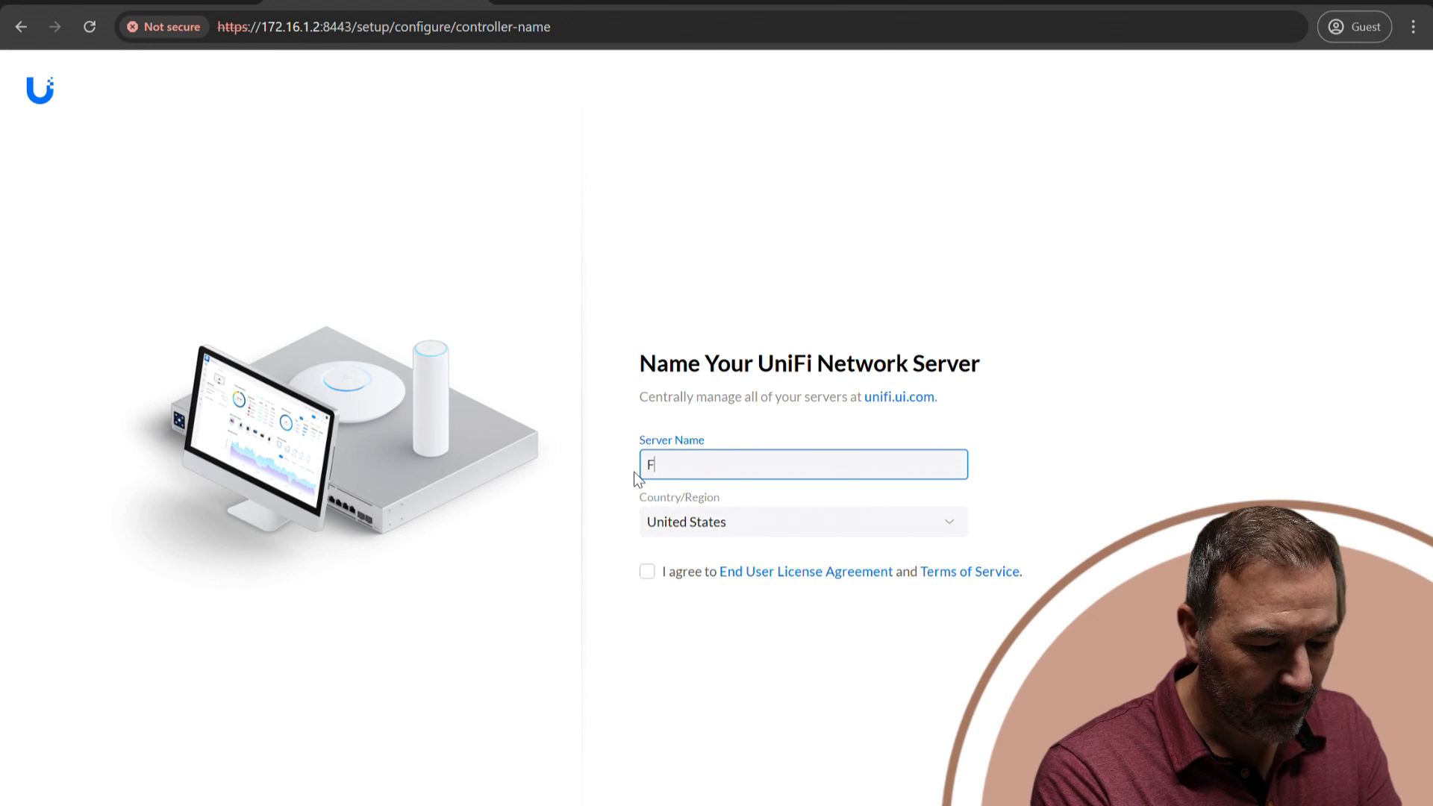
{"action": "type", "text": "ire SE"}
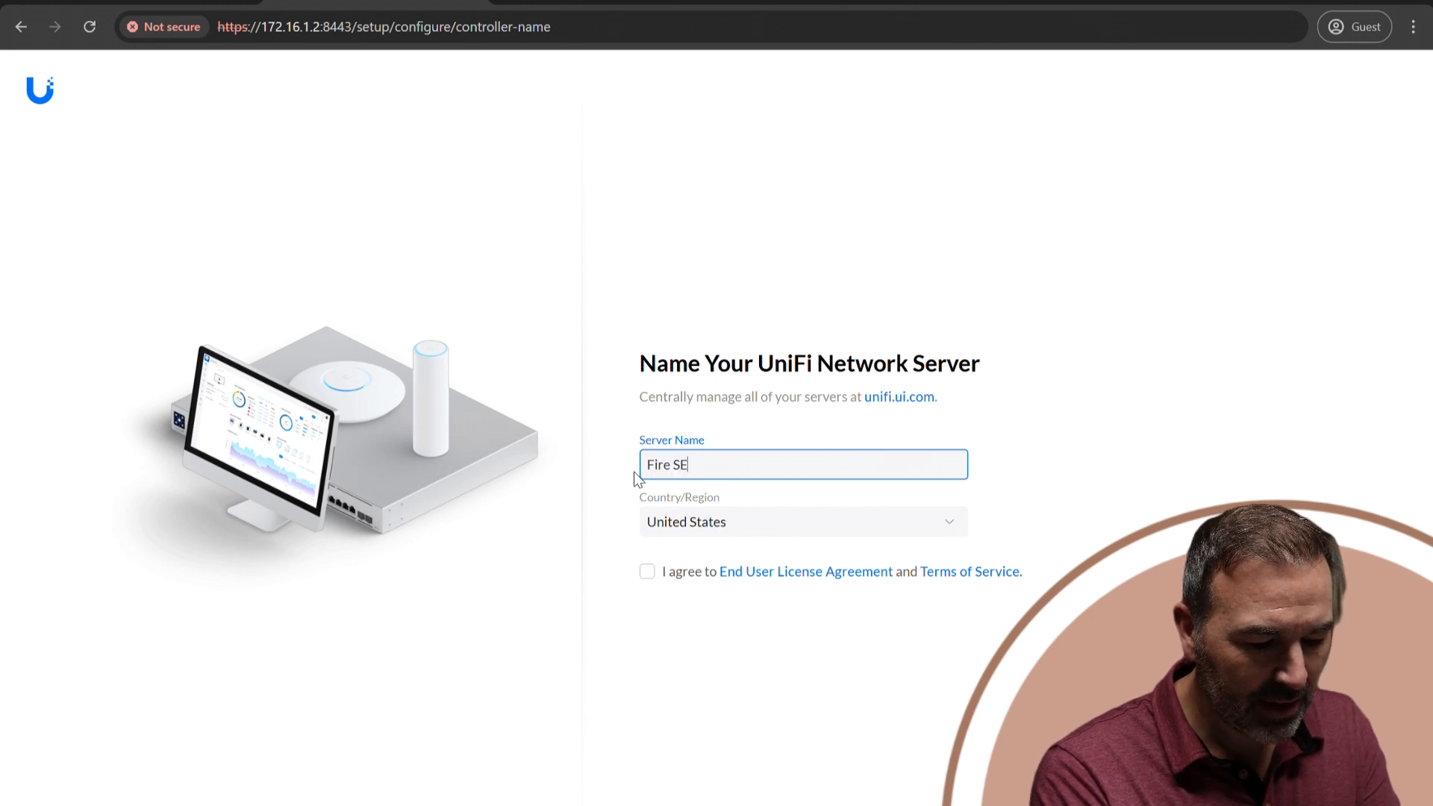
{"action": "type", "text": " UNIFI"}
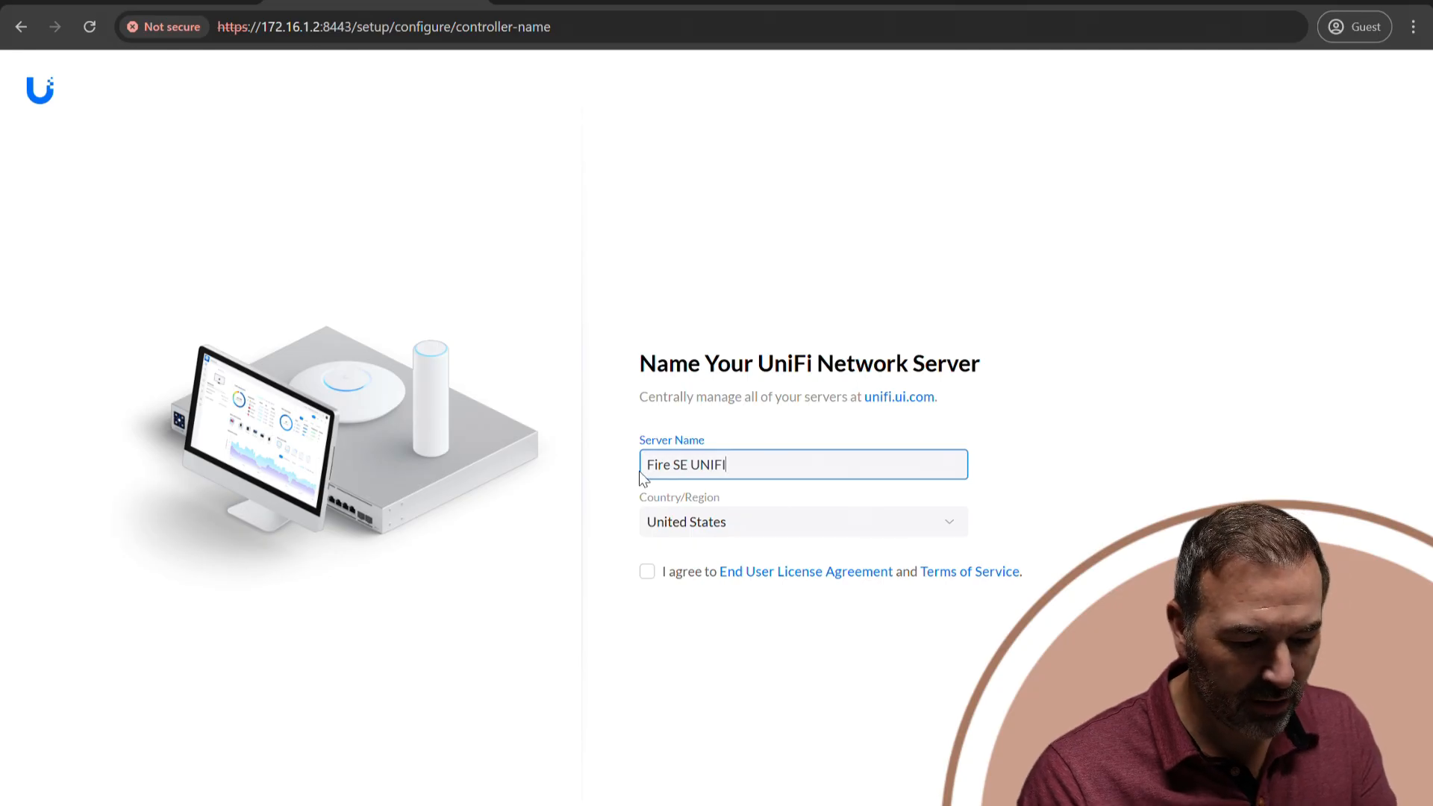
{"action": "left_click", "coordinate": [647, 572]}
{"action": "left_click", "coordinate": [1381, 780]}
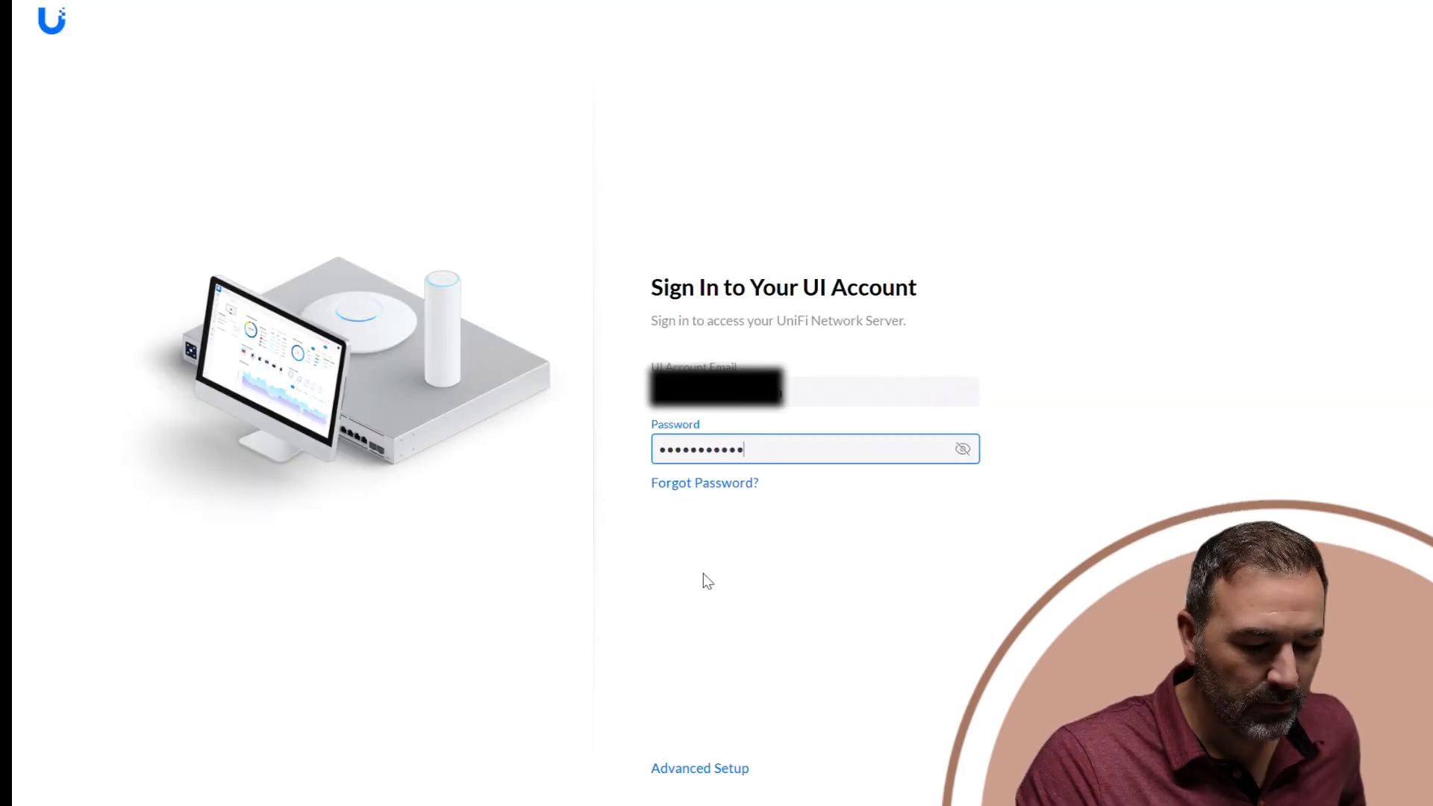
Try signing in with the UI account email and password, and switch to Advanced Setup, skipping UI account creation.
{"action": "key", "text": "Return"}
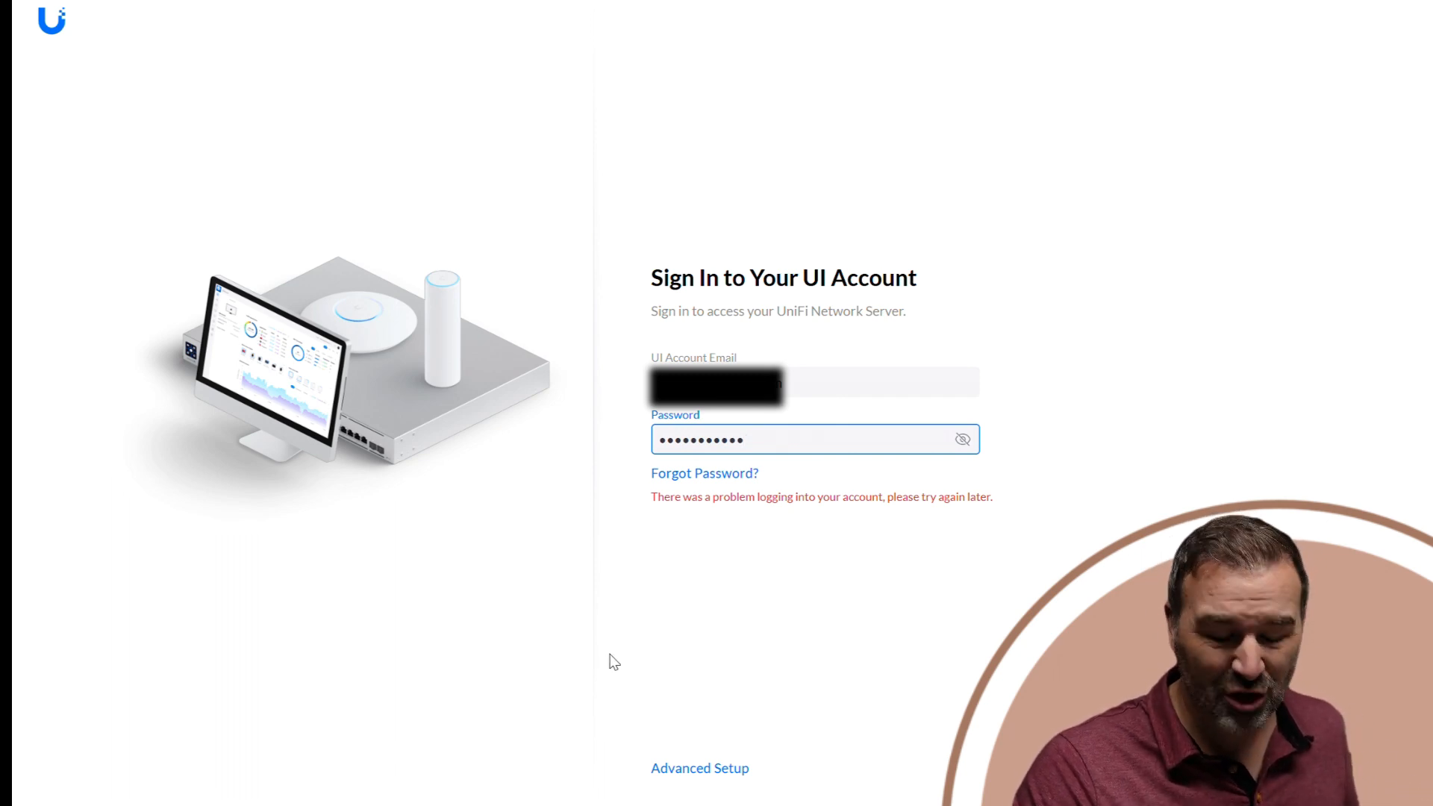
{"action": "left_click", "coordinate": [700, 763]}
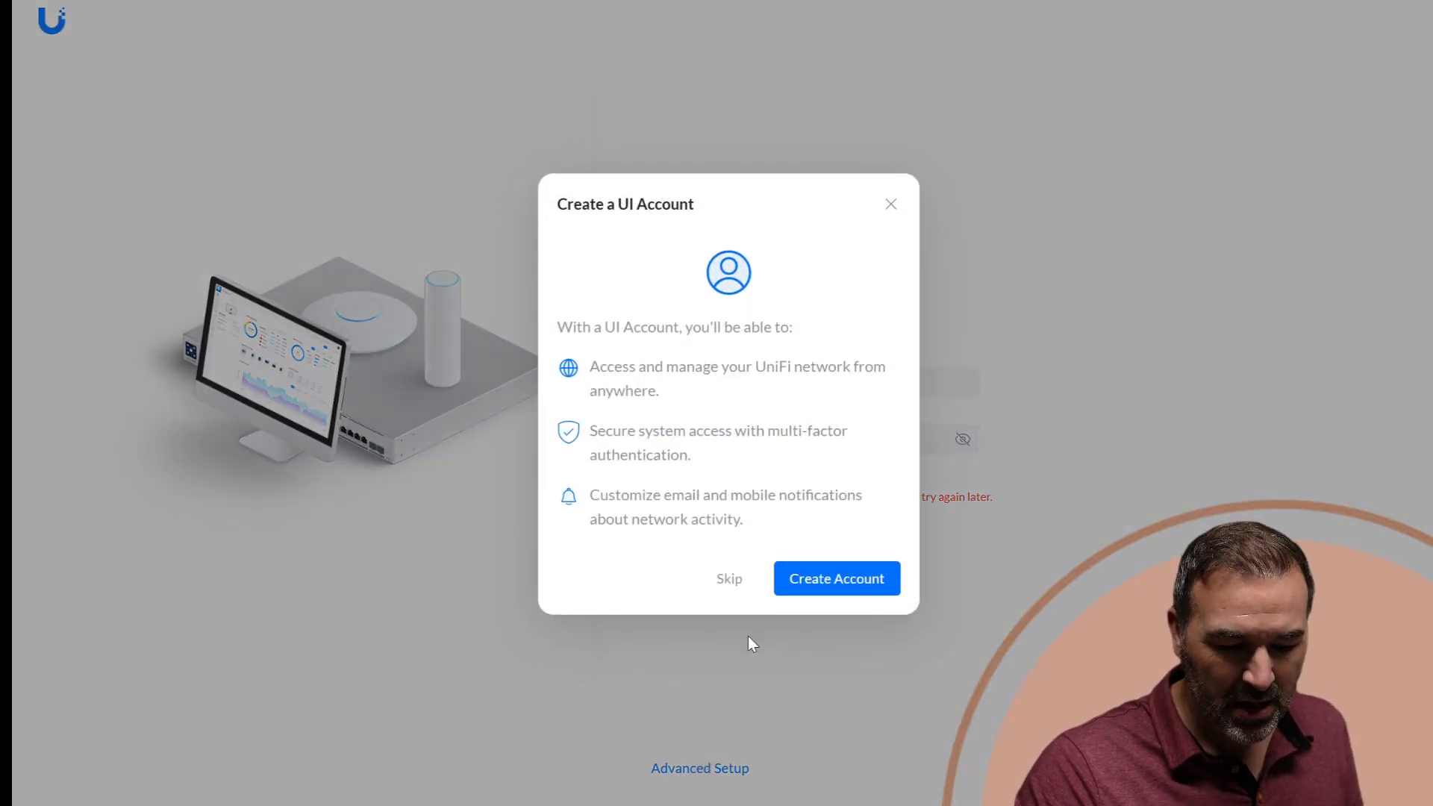
{"action": "left_click", "coordinate": [724, 591]}
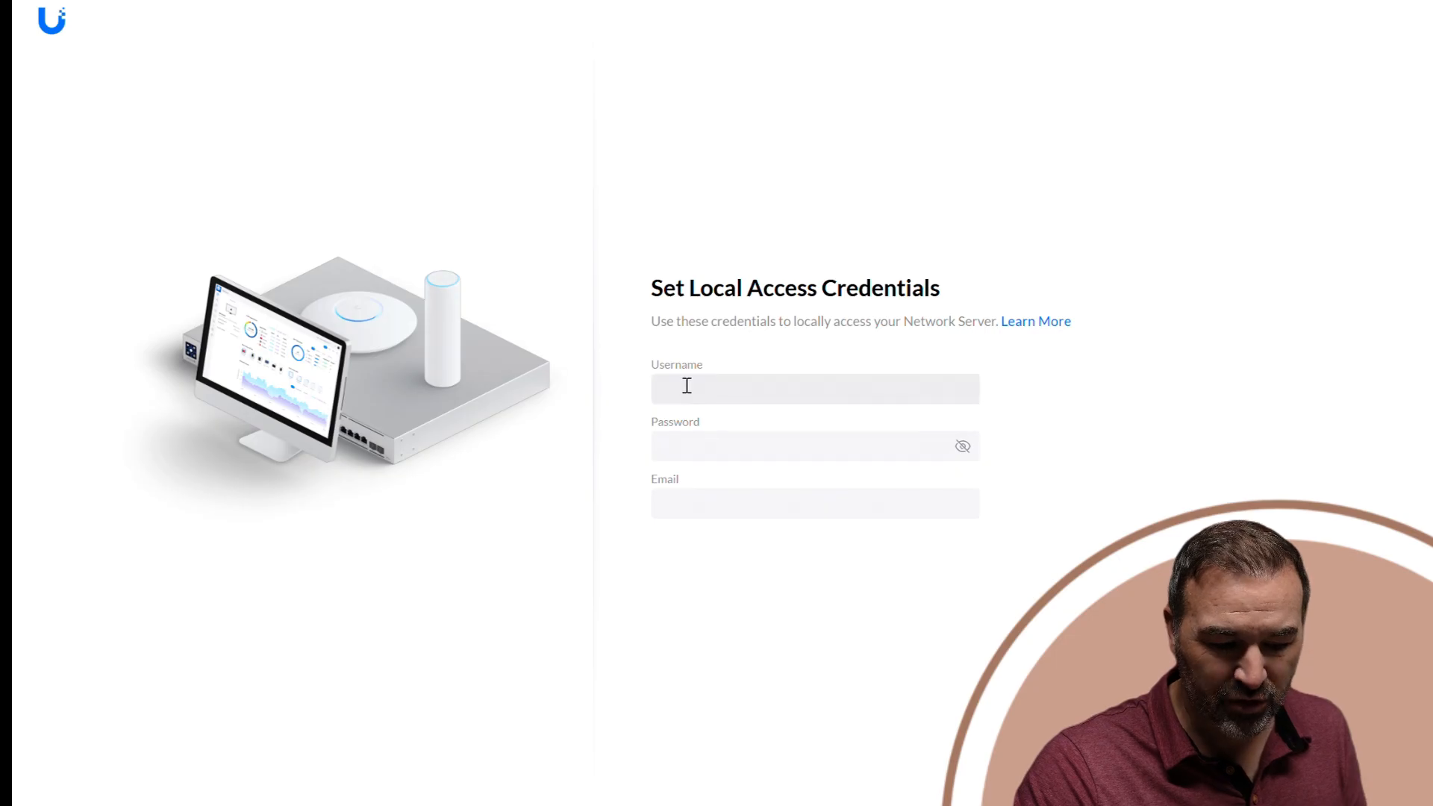
Set the local access credentials with username FireAdmin, enter and confirm the password, fill in the email, and finish the setup.
{"action": "left_click", "coordinate": [686, 383]}
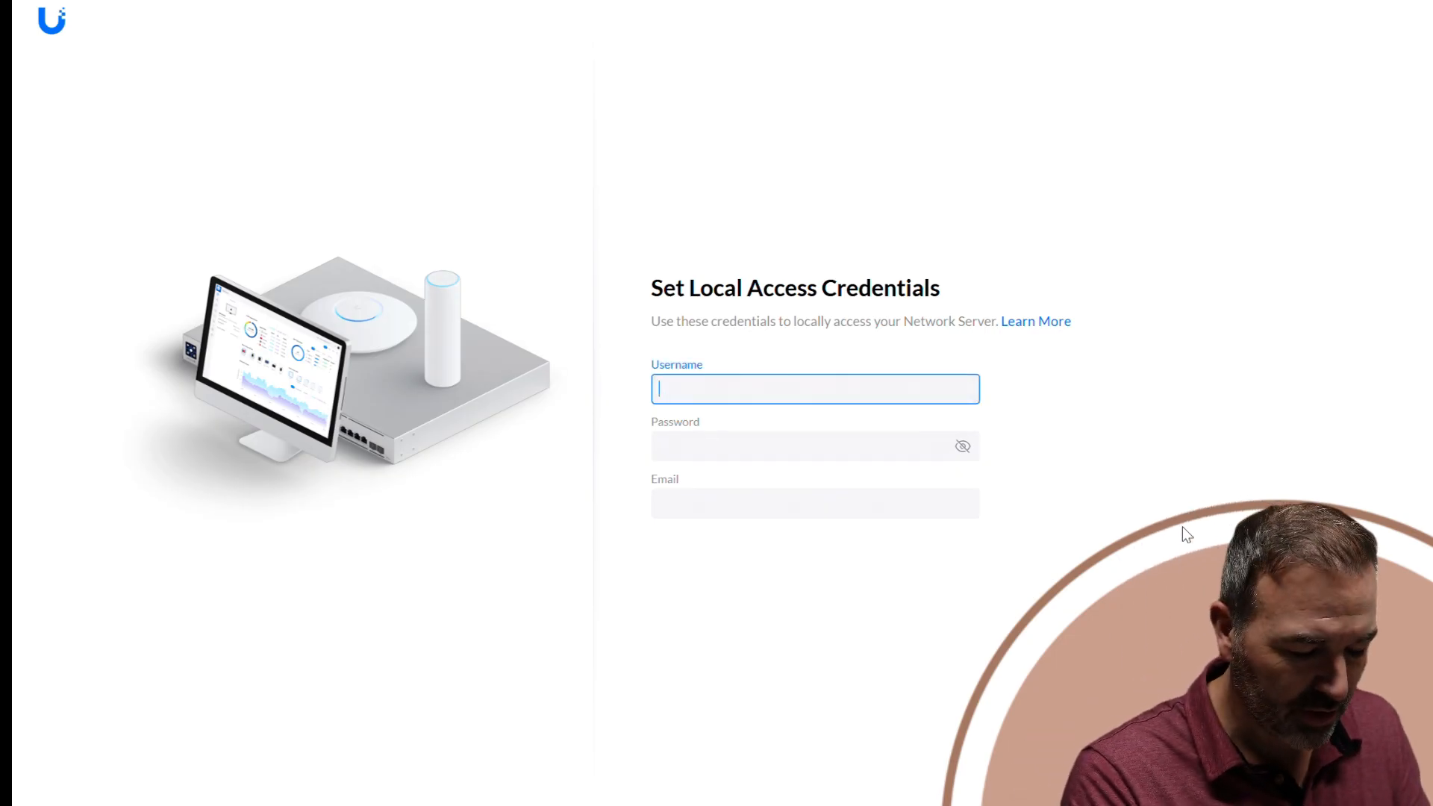
{"action": "type", "text": "Fir"}
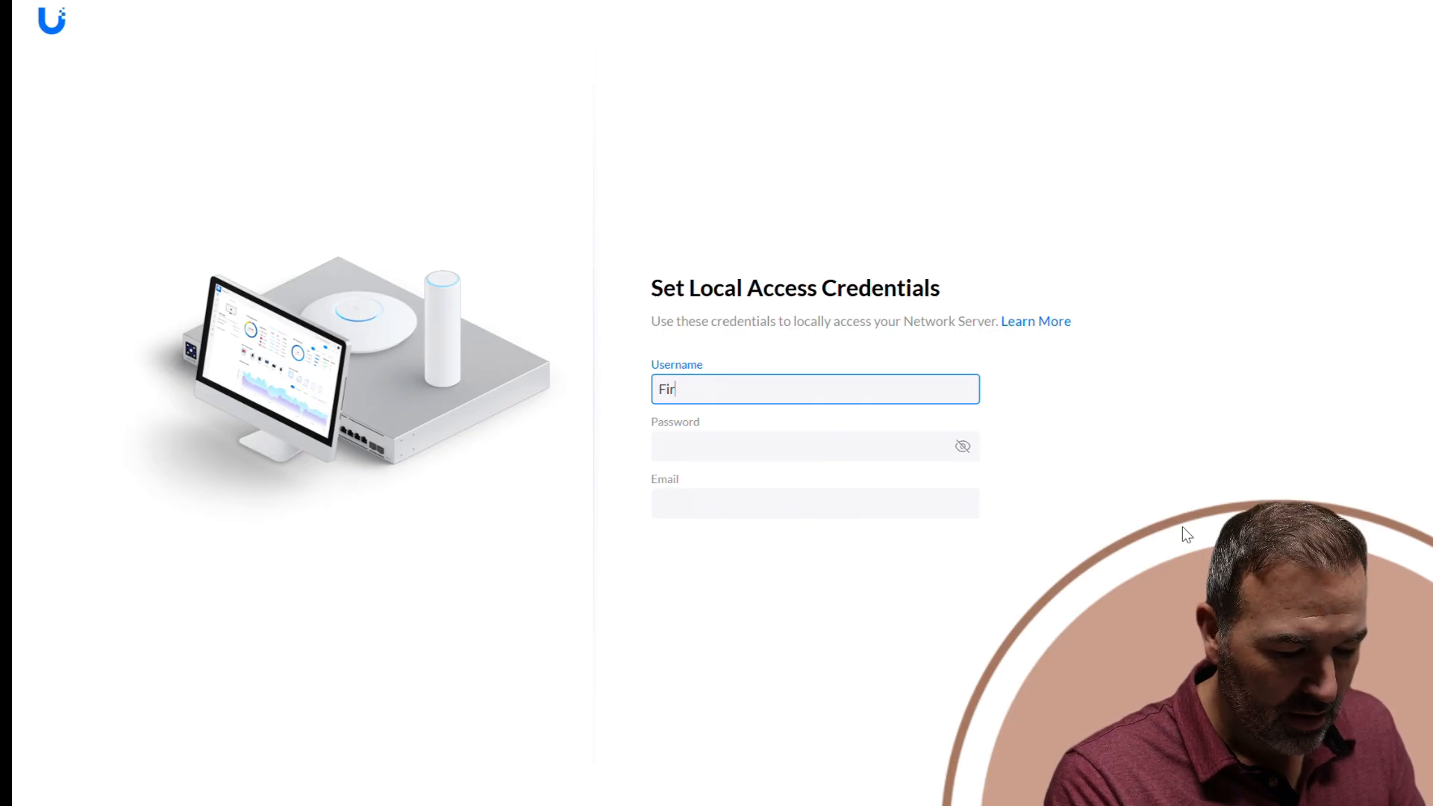
{"action": "type", "text": "eAdmin"}
{"action": "key", "text": "Tab"}
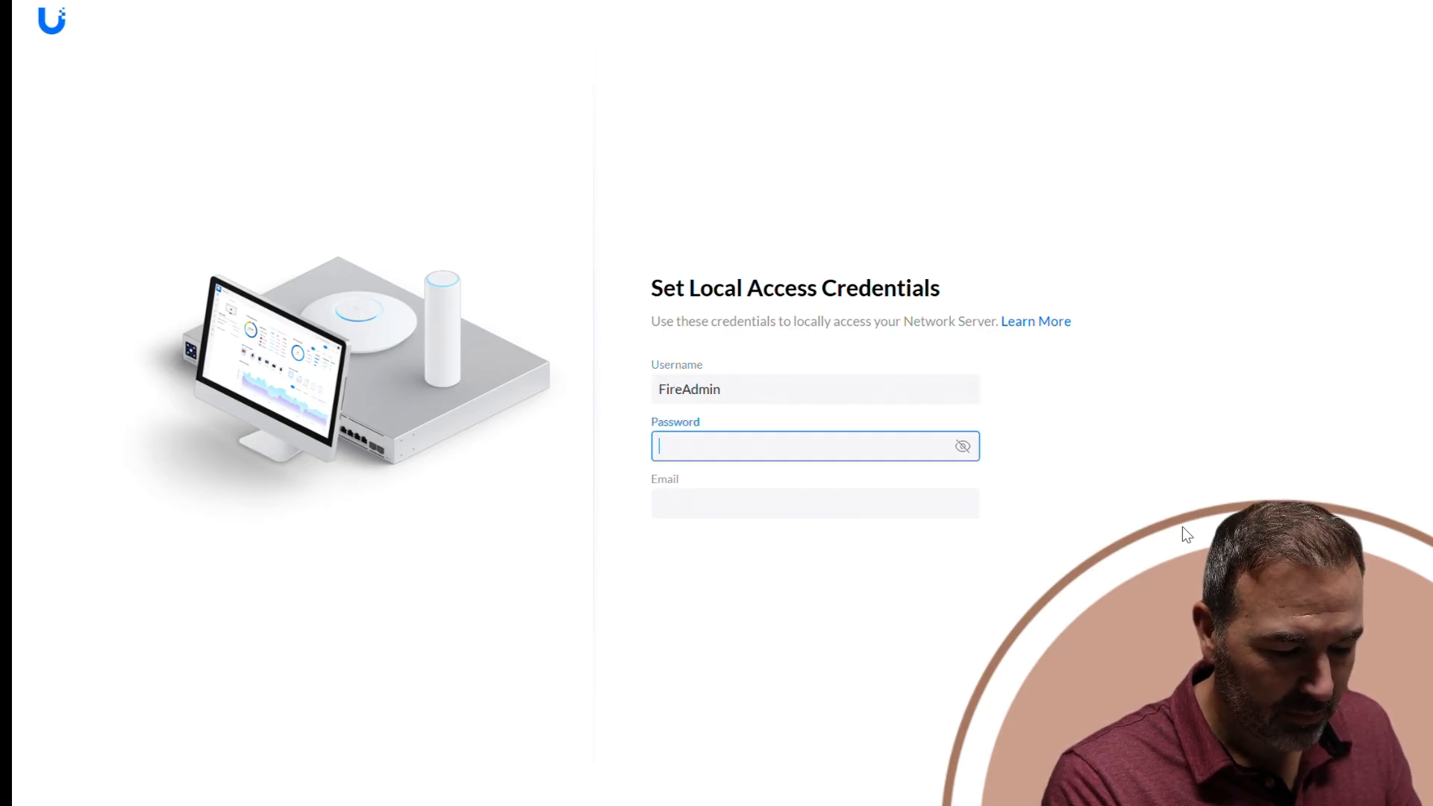
{"action": "type", "text": "••••••••••"}
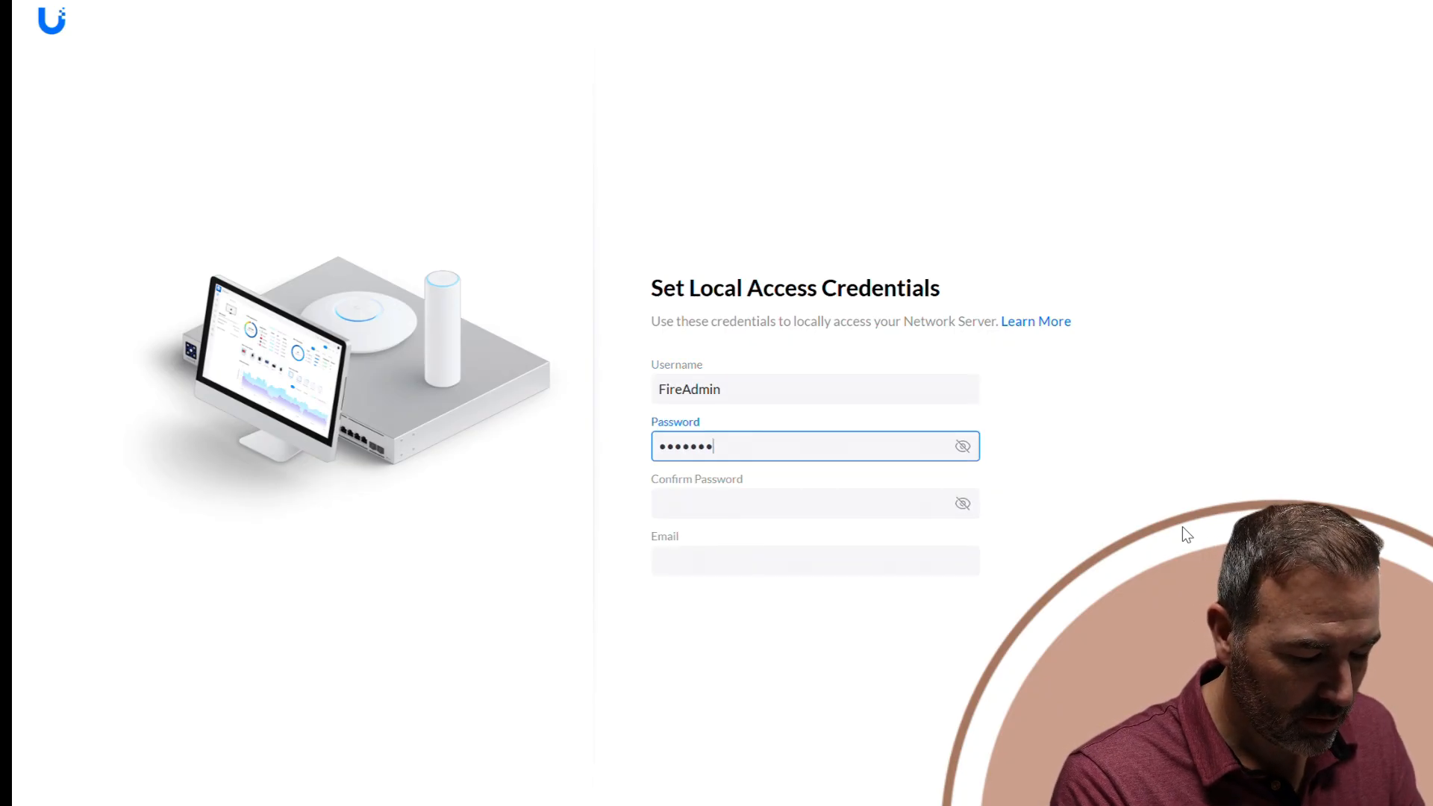
{"action": "type", "text": "•"}
{"action": "key", "text": "Tab"}
{"action": "type", "text": "••••••"}
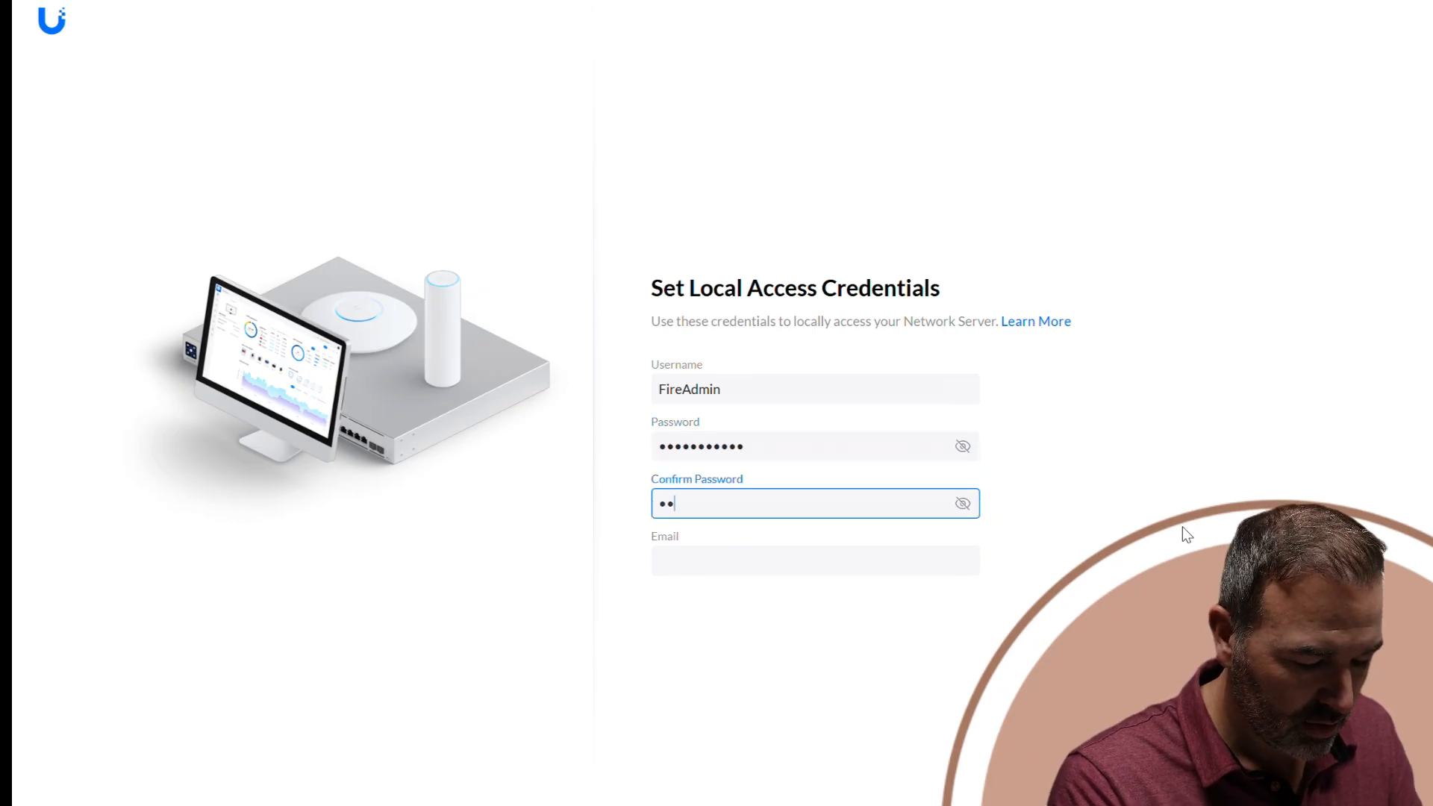
{"action": "type", "text": "•••••"}
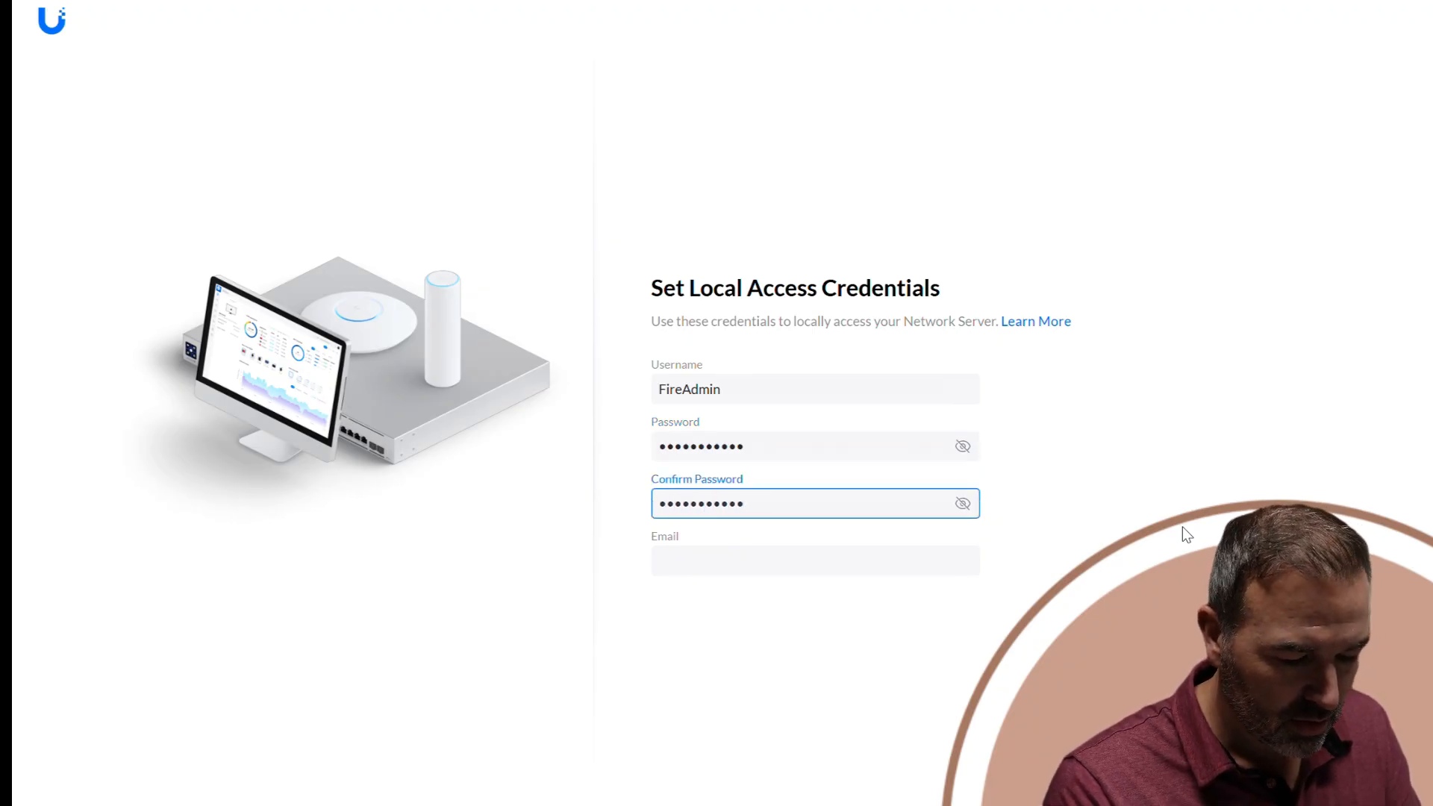
{"action": "left_click", "coordinate": [684, 562]}
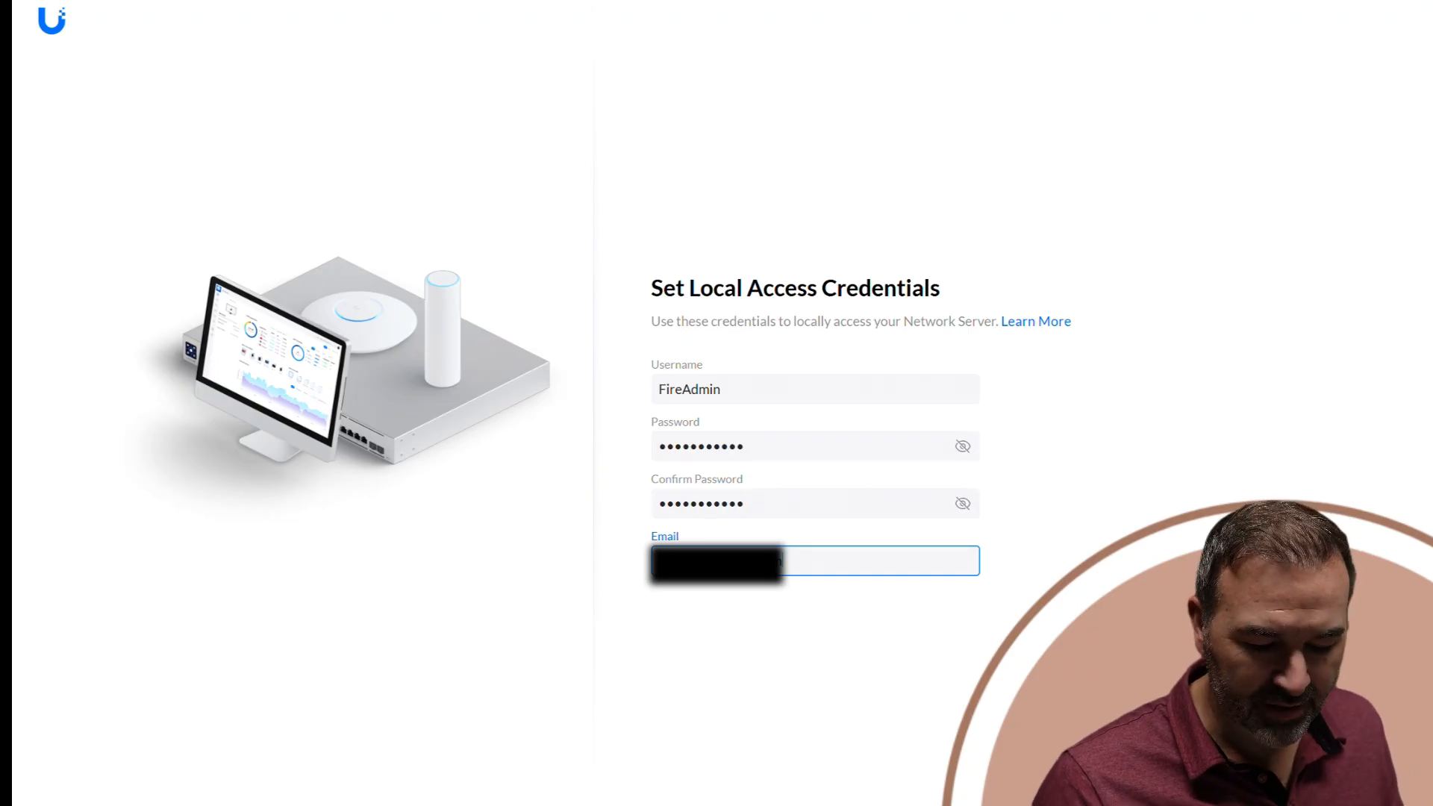
{"action": "left_click", "coordinate": [1380, 776]}
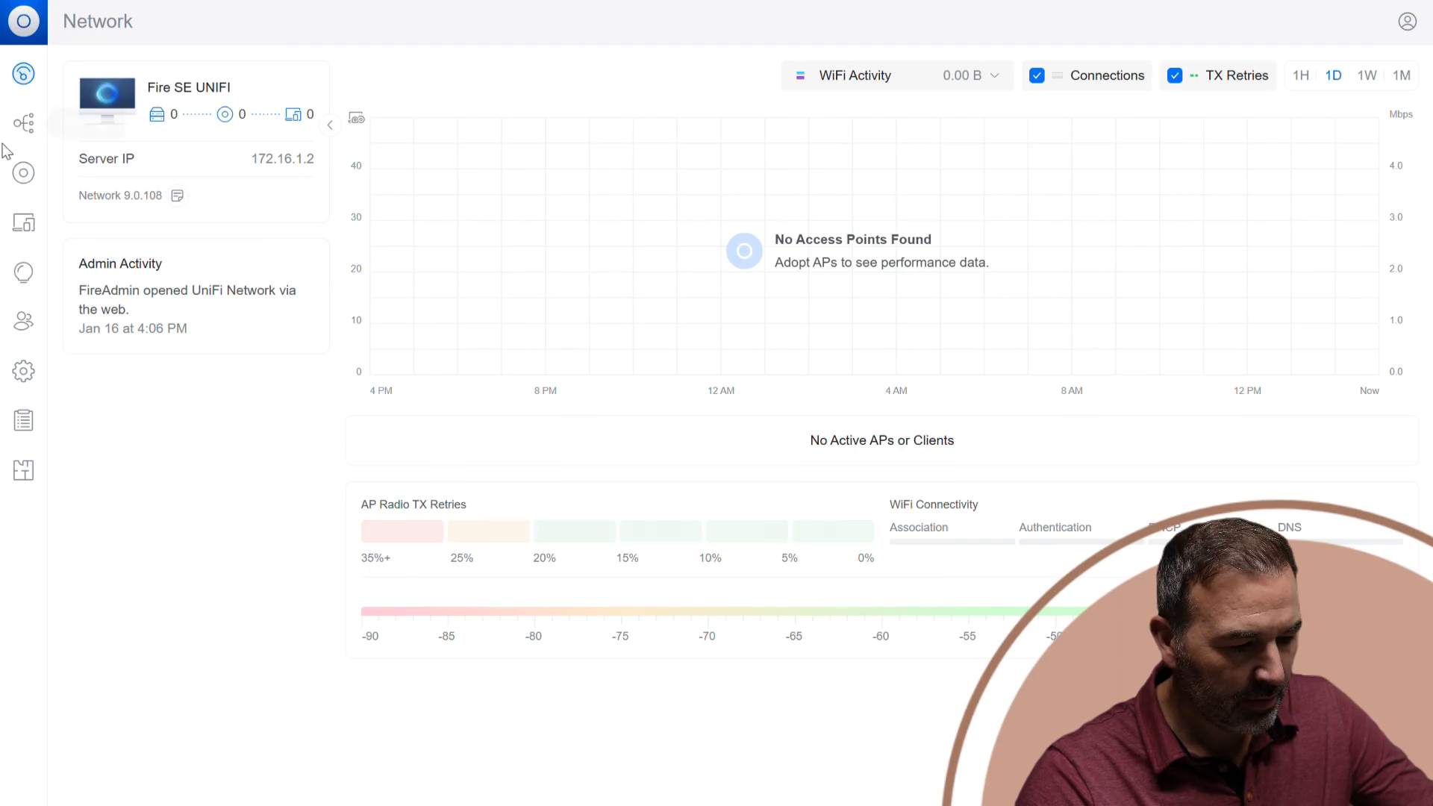
Look through the topology, UniFi devices and client devices pages of the new controller and return to the dashboard.
{"action": "left_click", "coordinate": [24, 132]}
{"action": "left_click", "coordinate": [24, 173]}
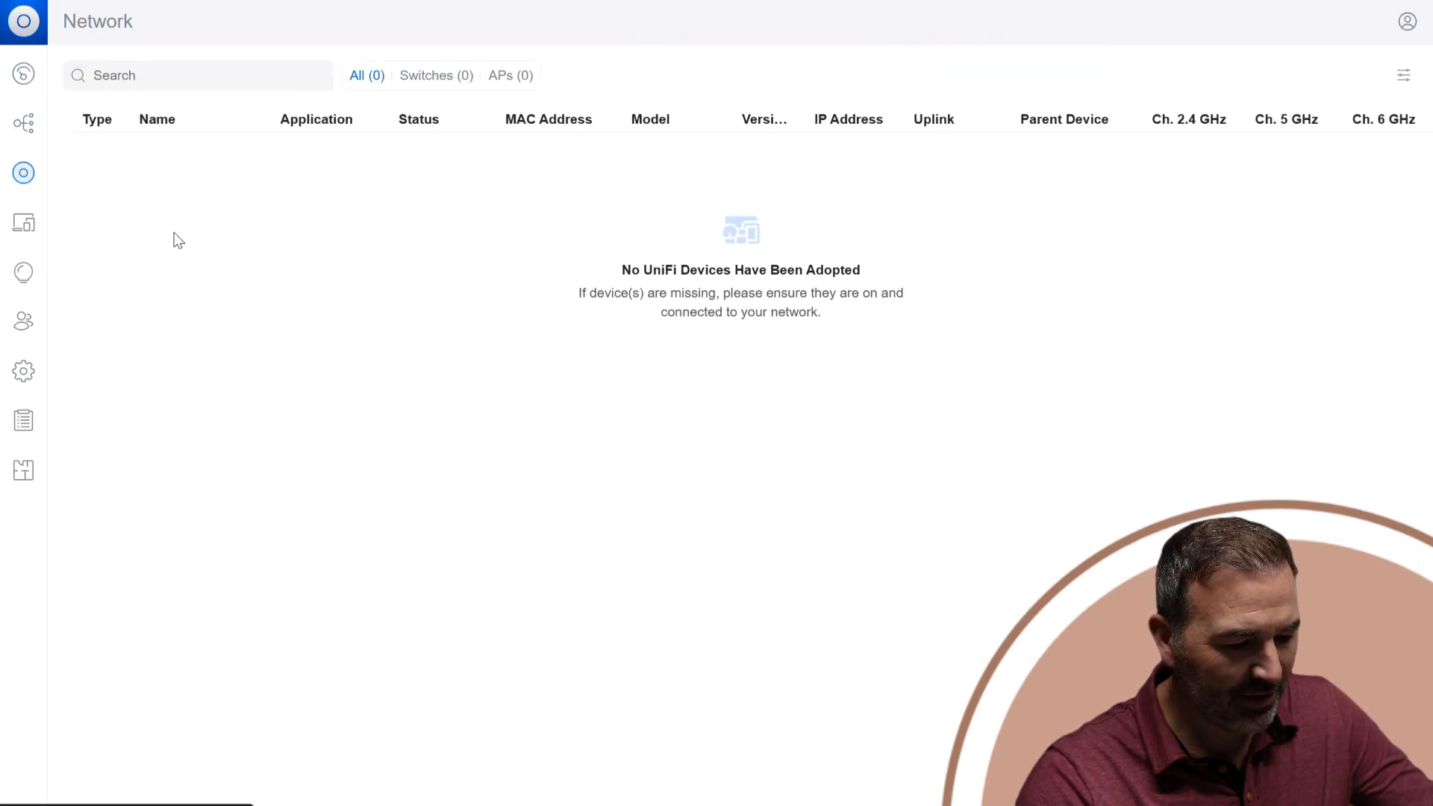
{"action": "left_click", "coordinate": [24, 222]}
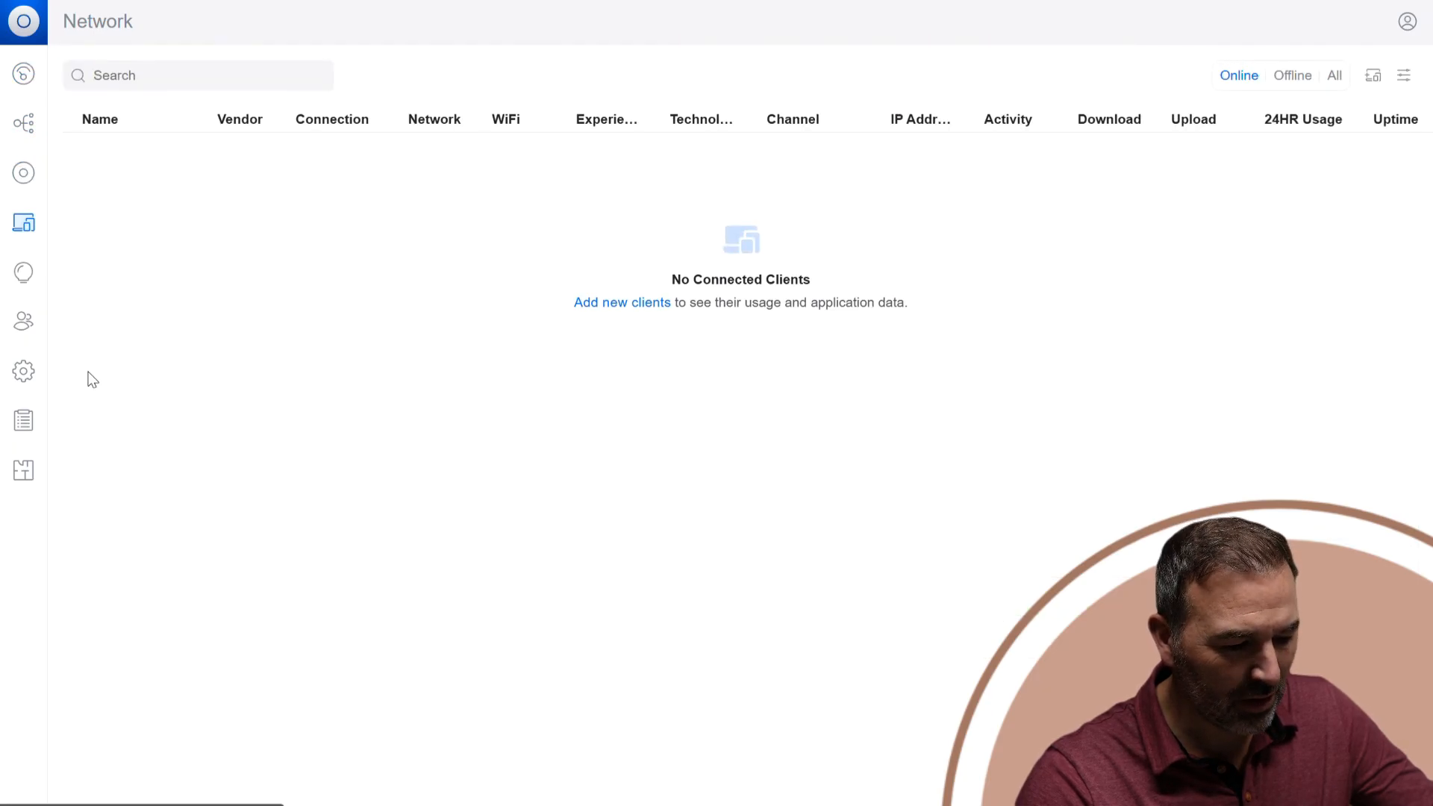
{"action": "left_click", "coordinate": [20, 279]}
{"action": "left_click", "coordinate": [23, 223]}
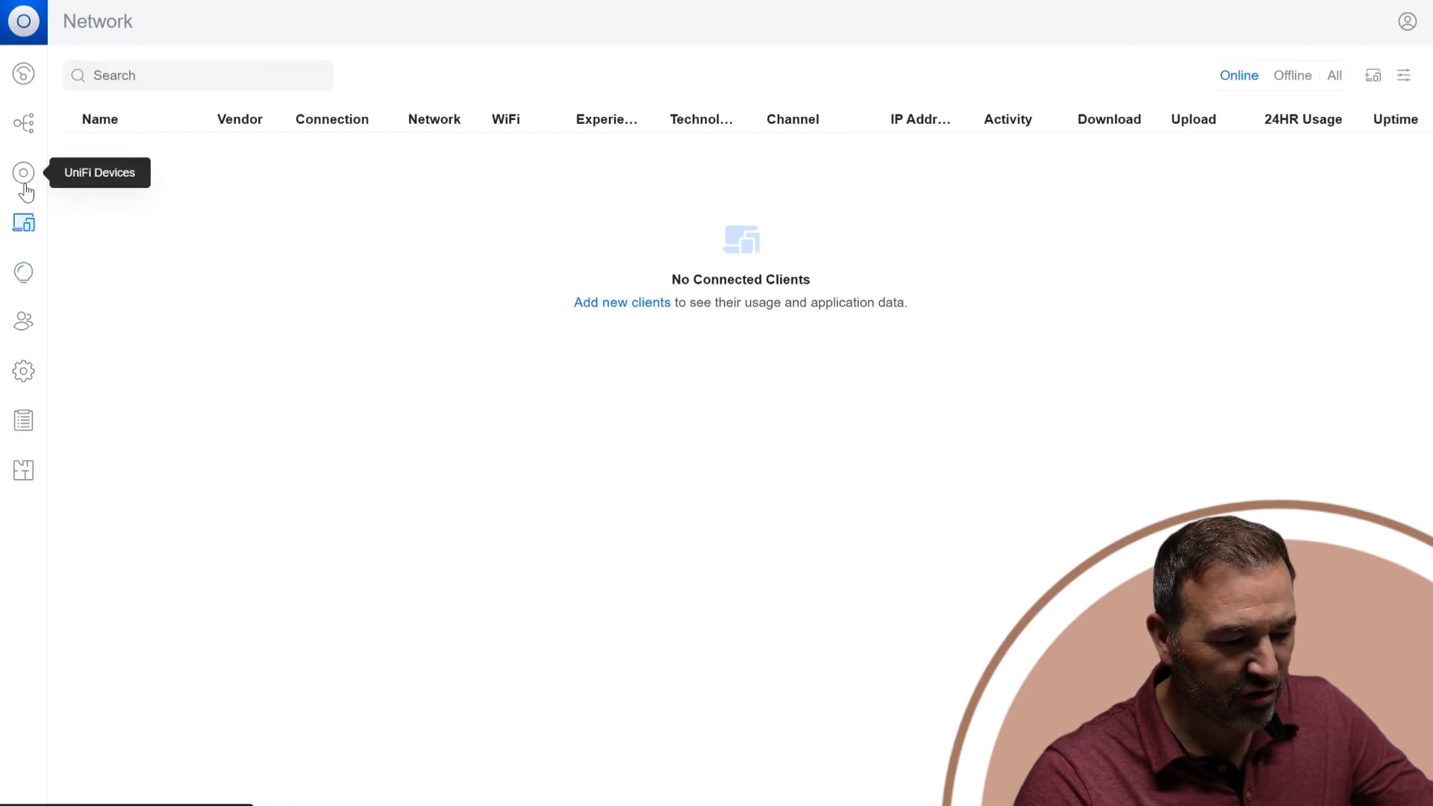
{"action": "left_click", "coordinate": [24, 173]}
{"action": "left_click", "coordinate": [25, 122]}
{"action": "left_click", "coordinate": [24, 74]}
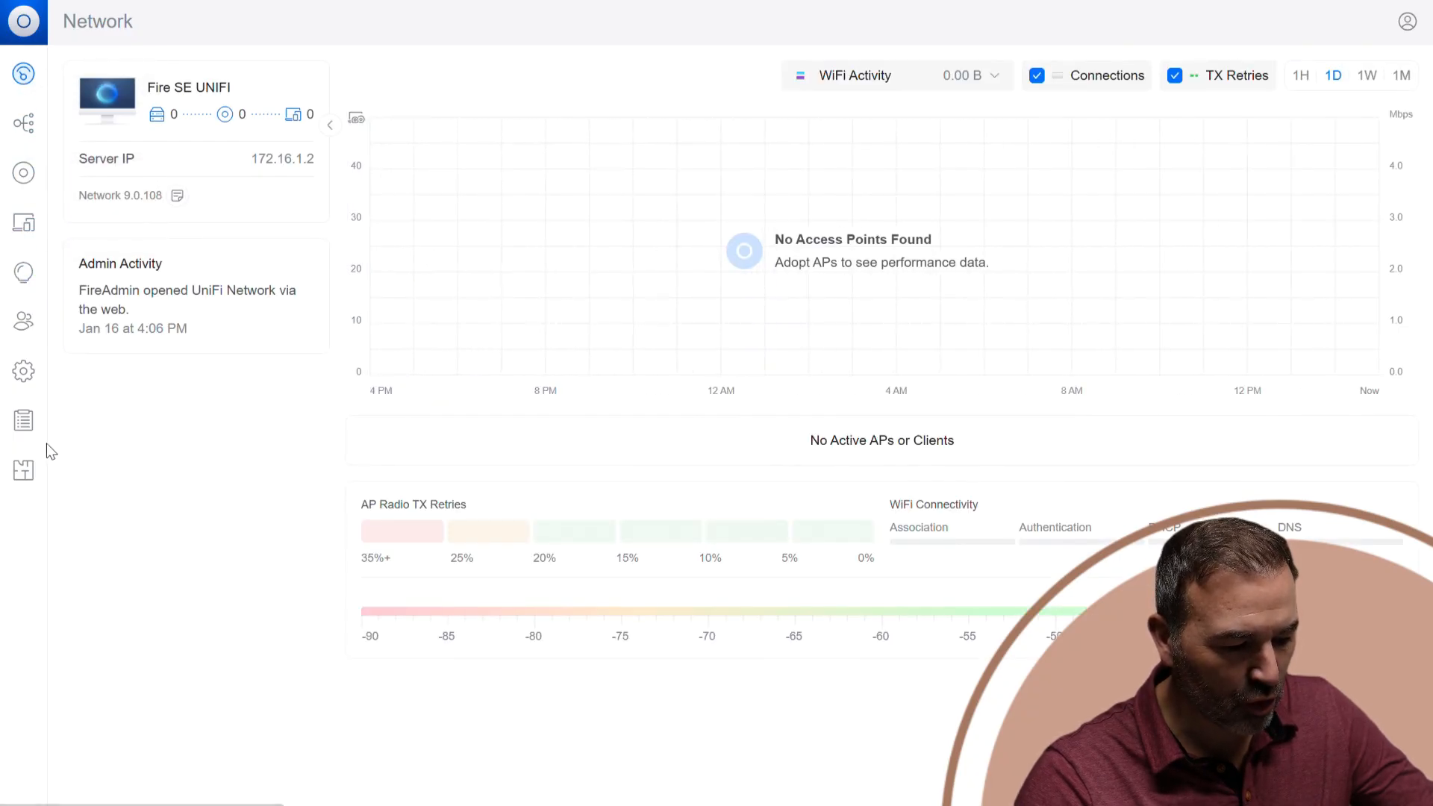
Open the advanced system settings and start enabling Remote Management, cancelling the Ubiquiti account login.
{"action": "left_click", "coordinate": [23, 371]}
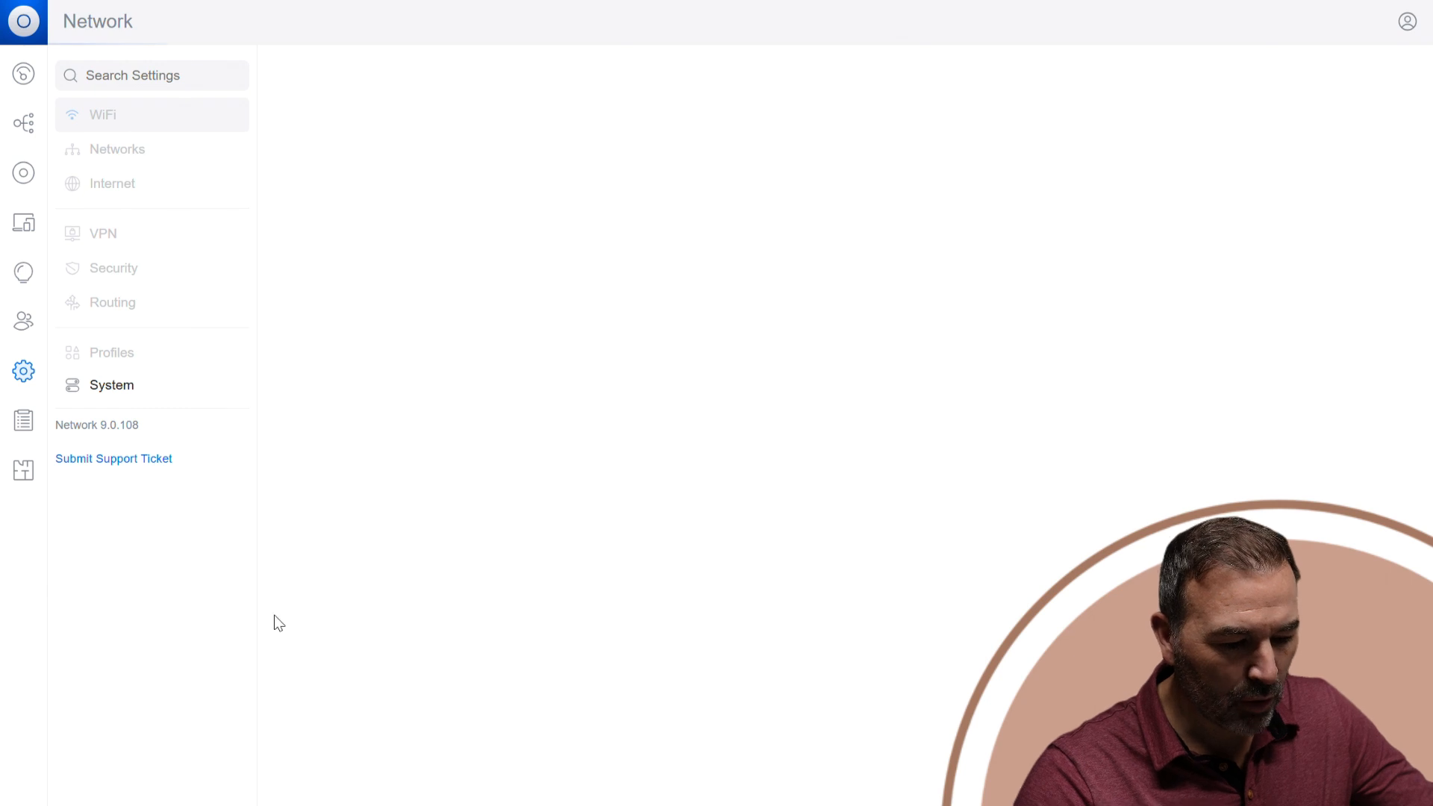
{"action": "left_click", "coordinate": [114, 385]}
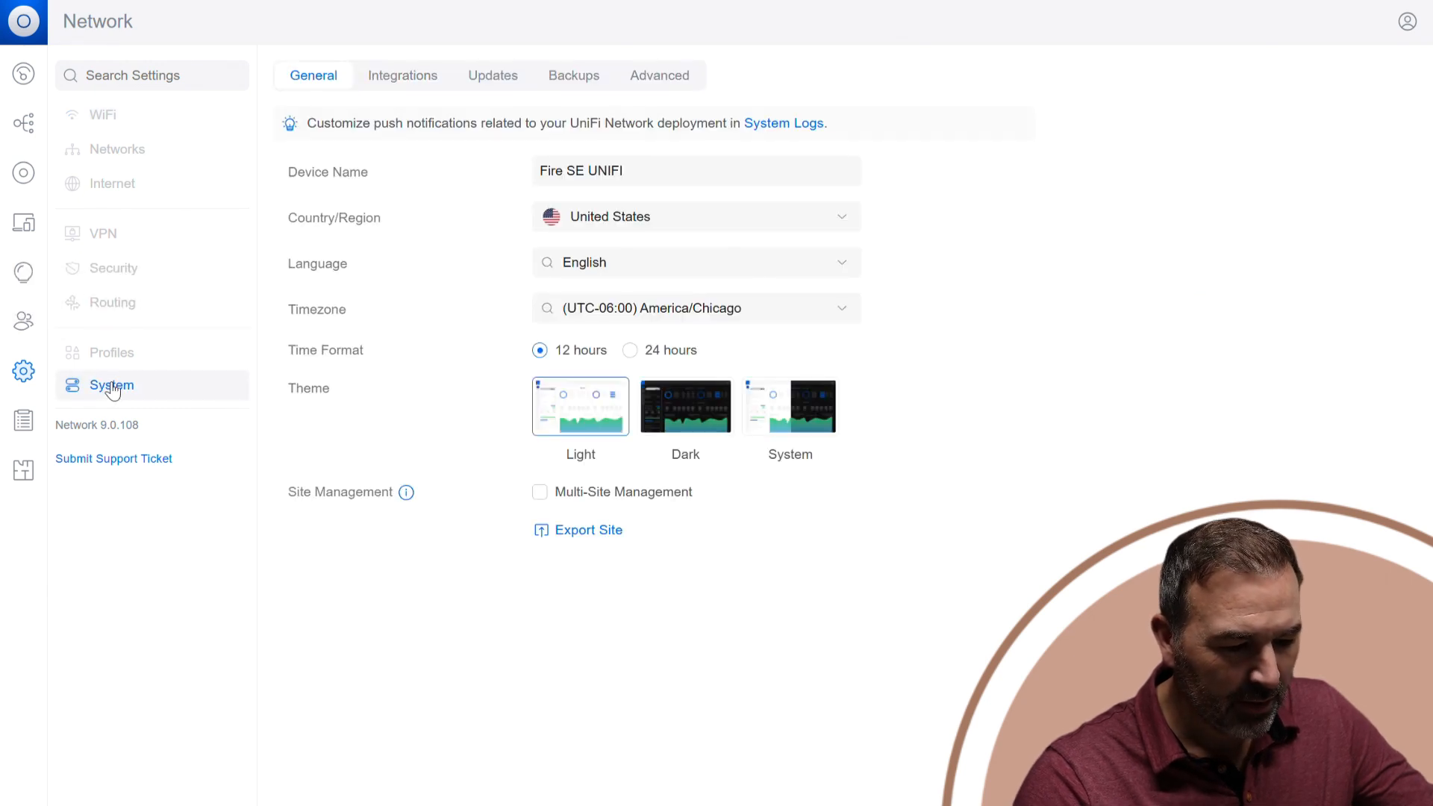
{"action": "left_click", "coordinate": [651, 75]}
{"action": "mouse_move", "coordinate": [431, 215]}
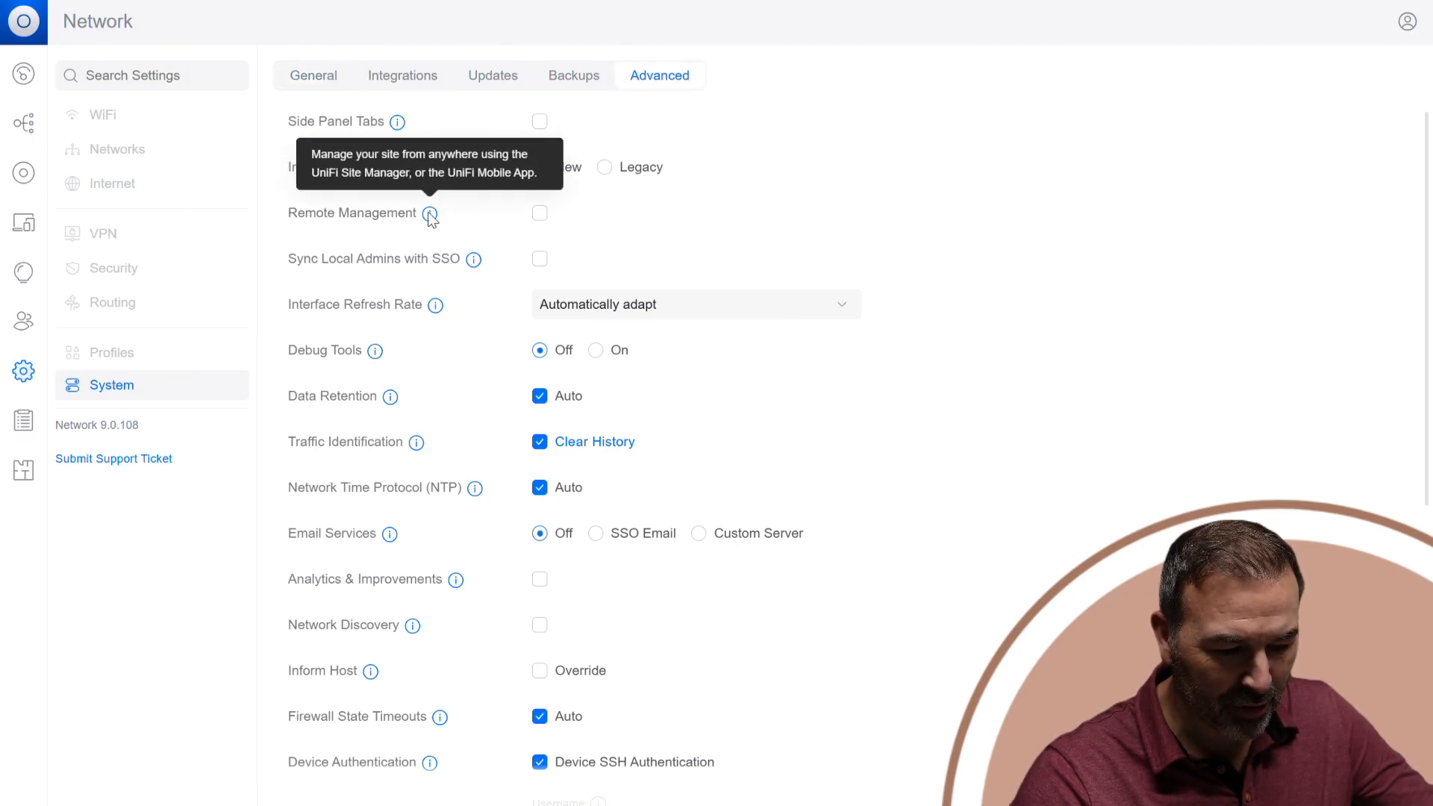
{"action": "left_click", "coordinate": [538, 217]}
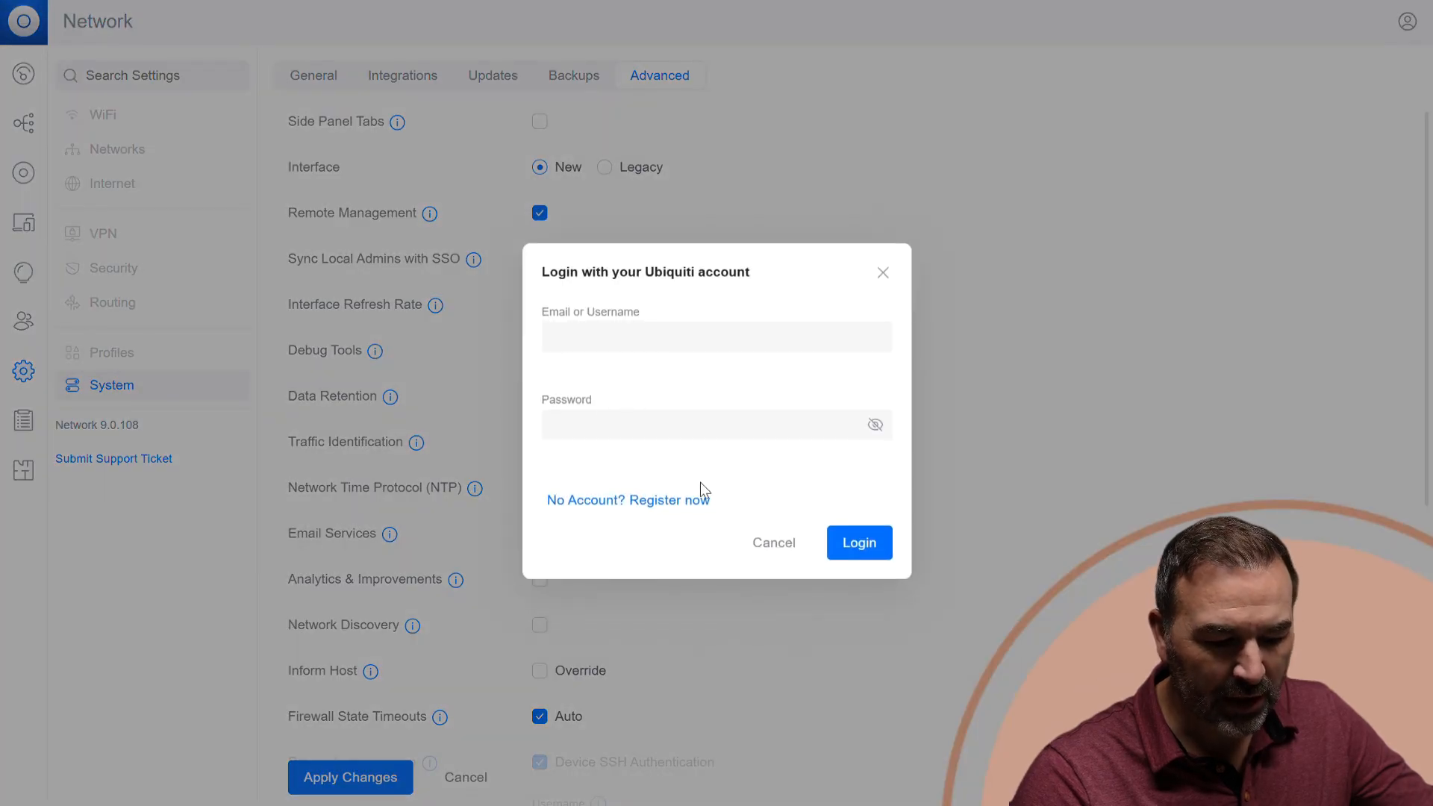
{"action": "left_click", "coordinate": [772, 544]}
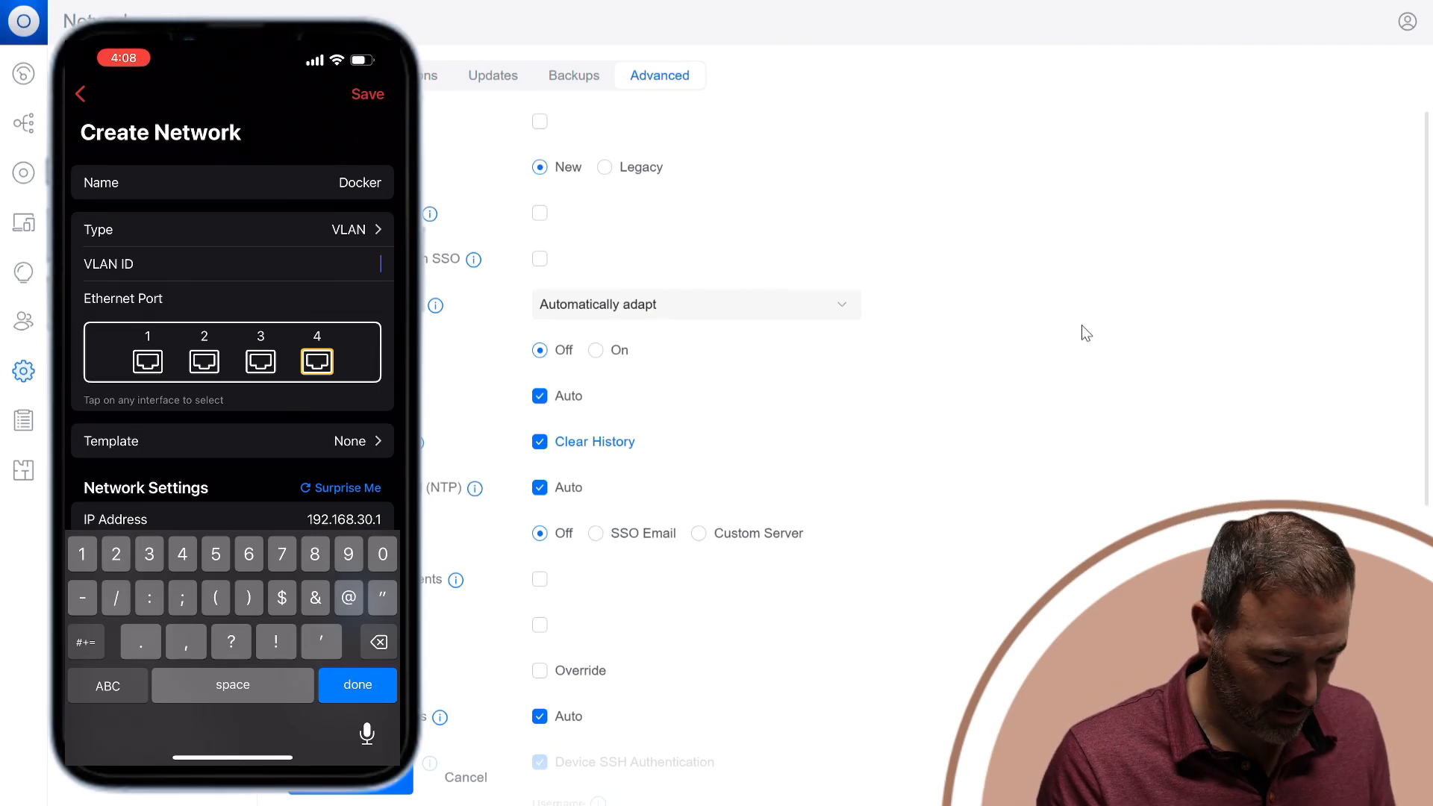
In the Firewalla phone app, set the VLAN ID of the new Docker network to 111.
{"action": "type", "text": "111"}
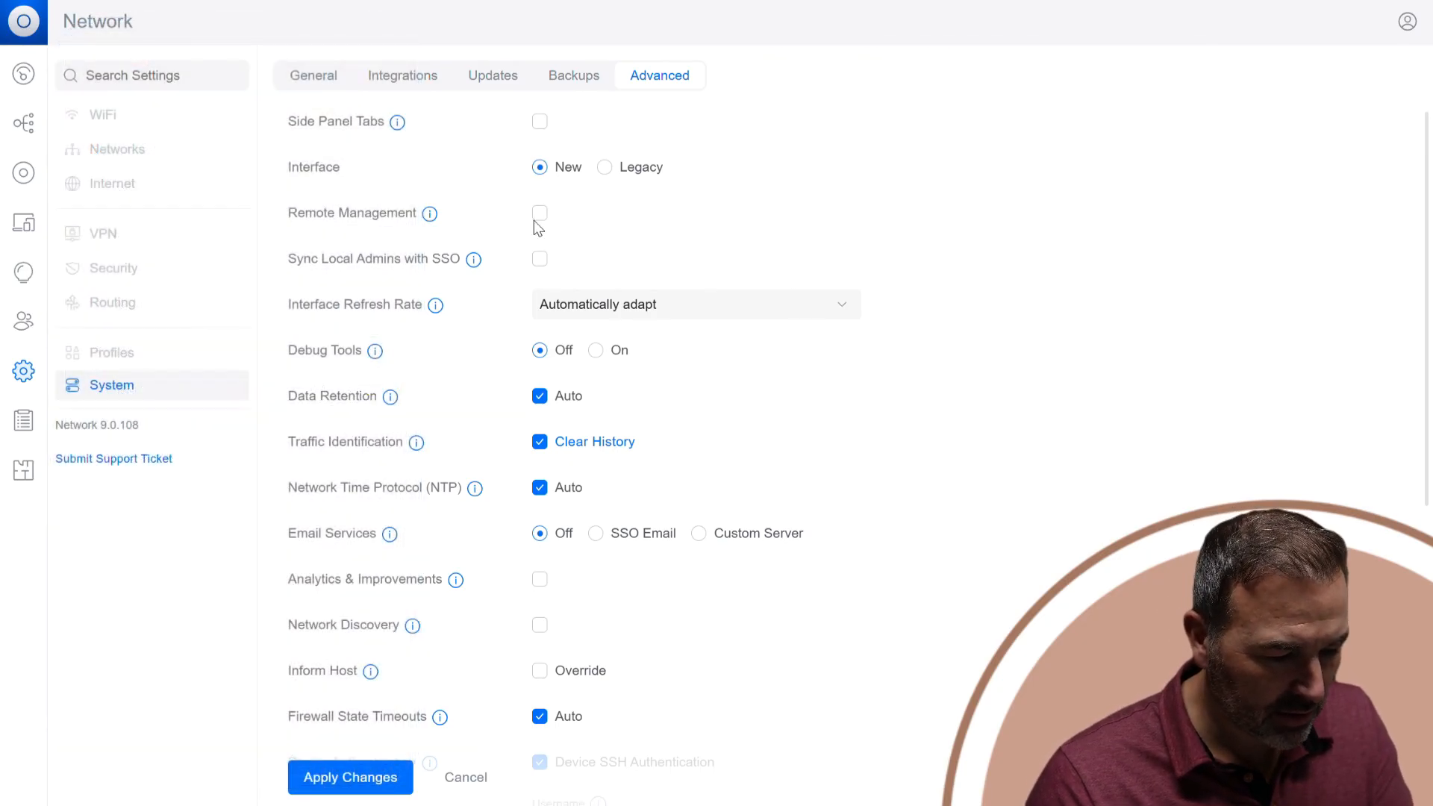
Turn on Remote Management and begin the Ubiquiti account login at the email or username field.
{"action": "left_click", "coordinate": [538, 215]}
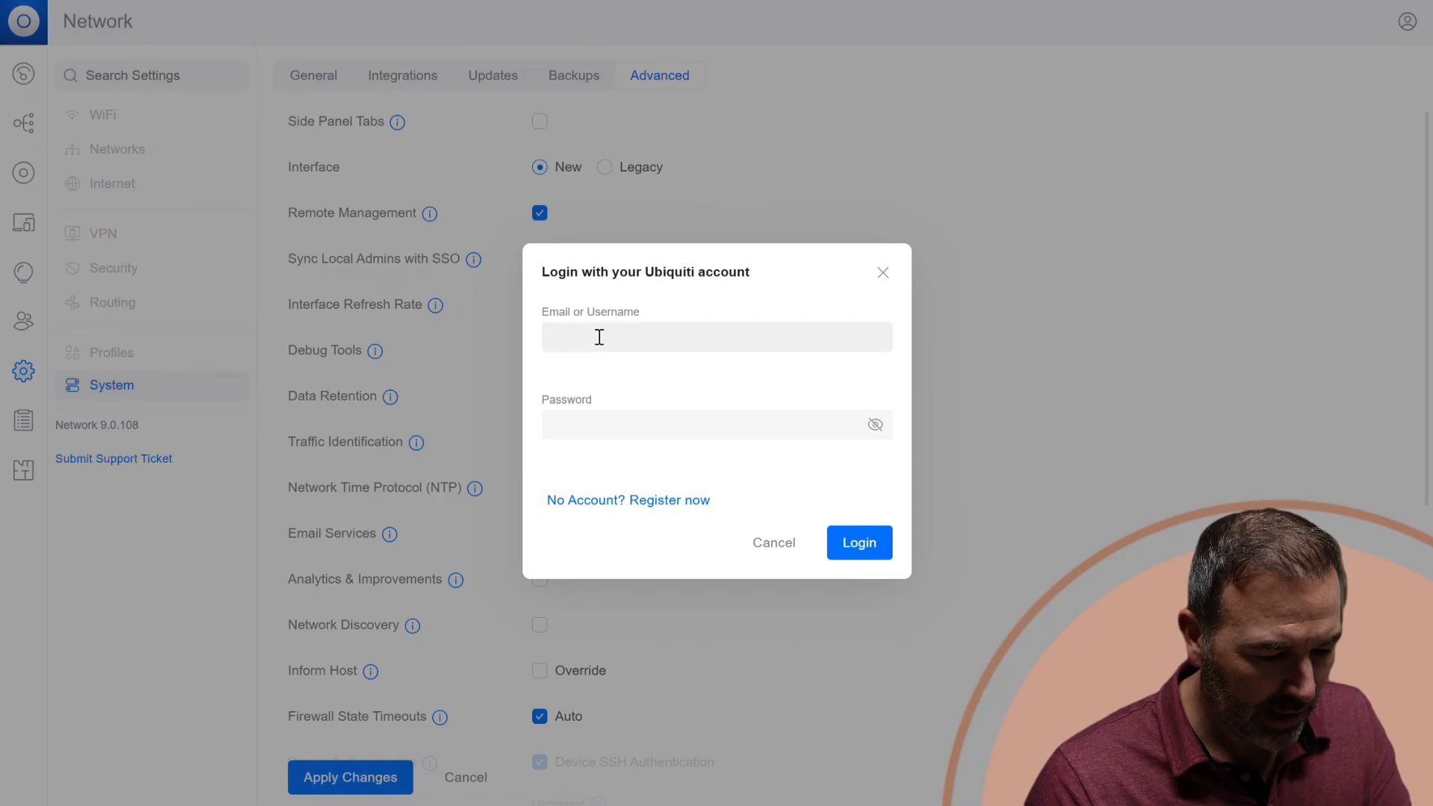
{"action": "left_click", "coordinate": [600, 338]}
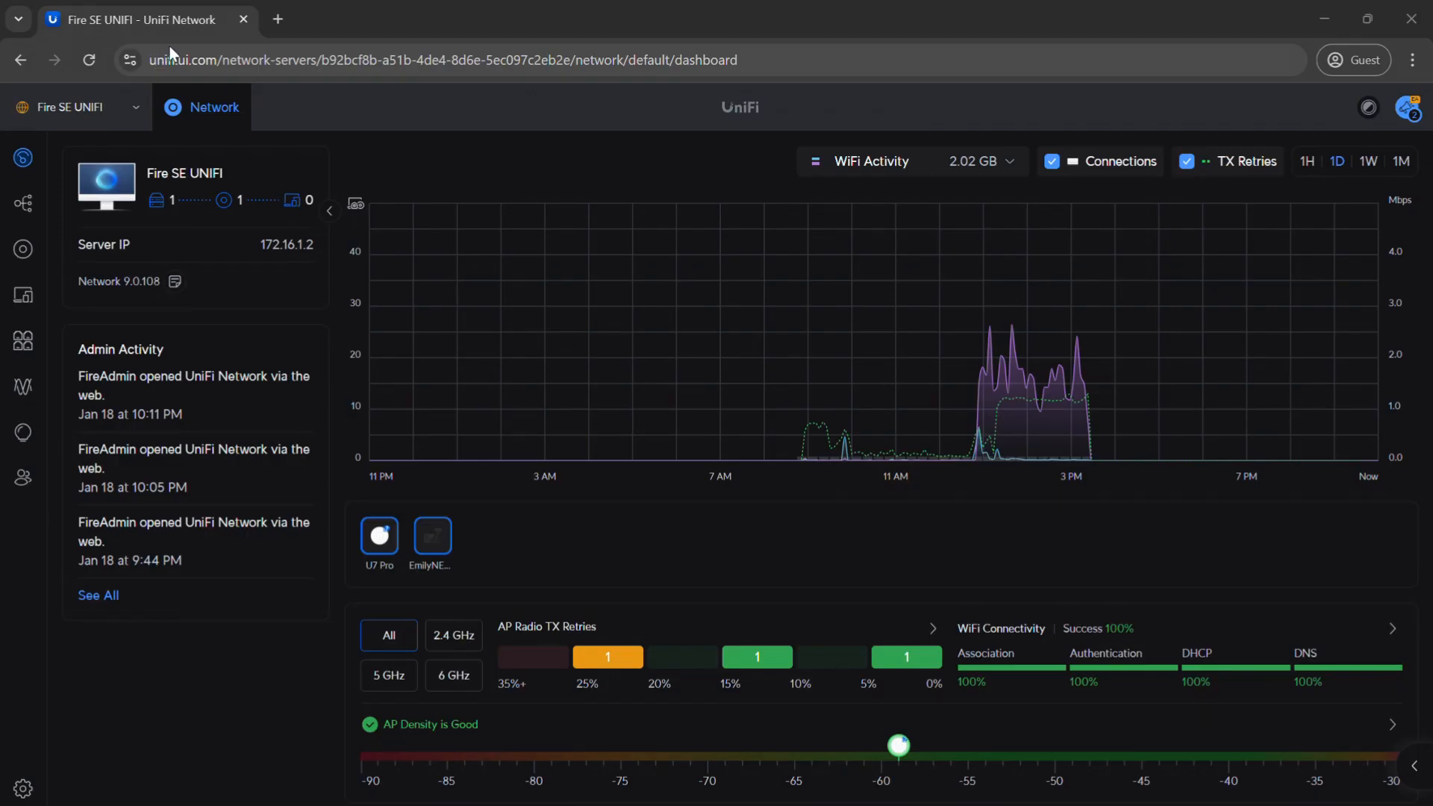
Examine the remote unifi.ui.com address, the Fire SE UNIFI server name and the device lists, and open the settings.
{"action": "left_click_drag", "start_coordinate": [149, 61], "coordinate": [221, 67]}
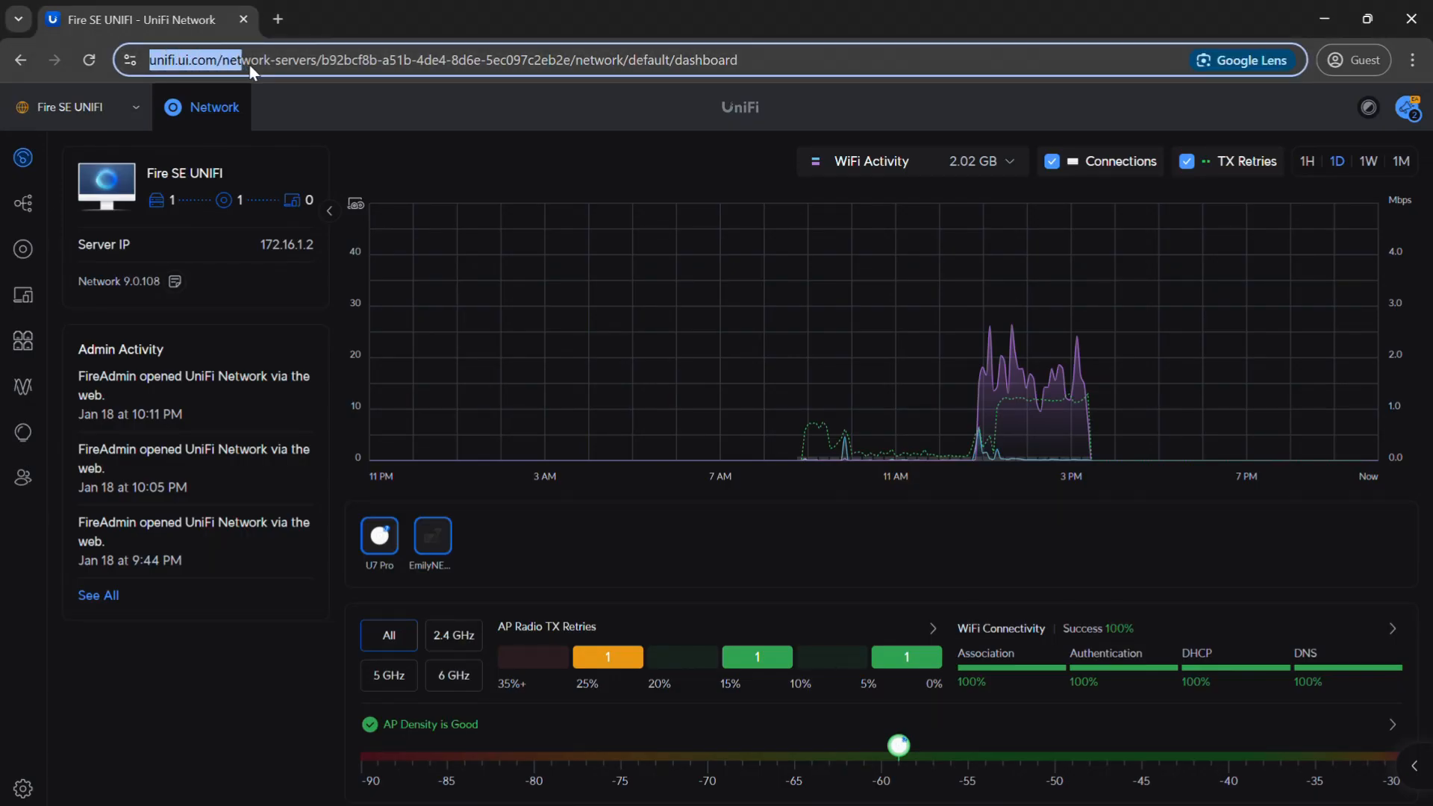
{"action": "left_click_drag", "start_coordinate": [322, 71], "coordinate": [323, 71]}
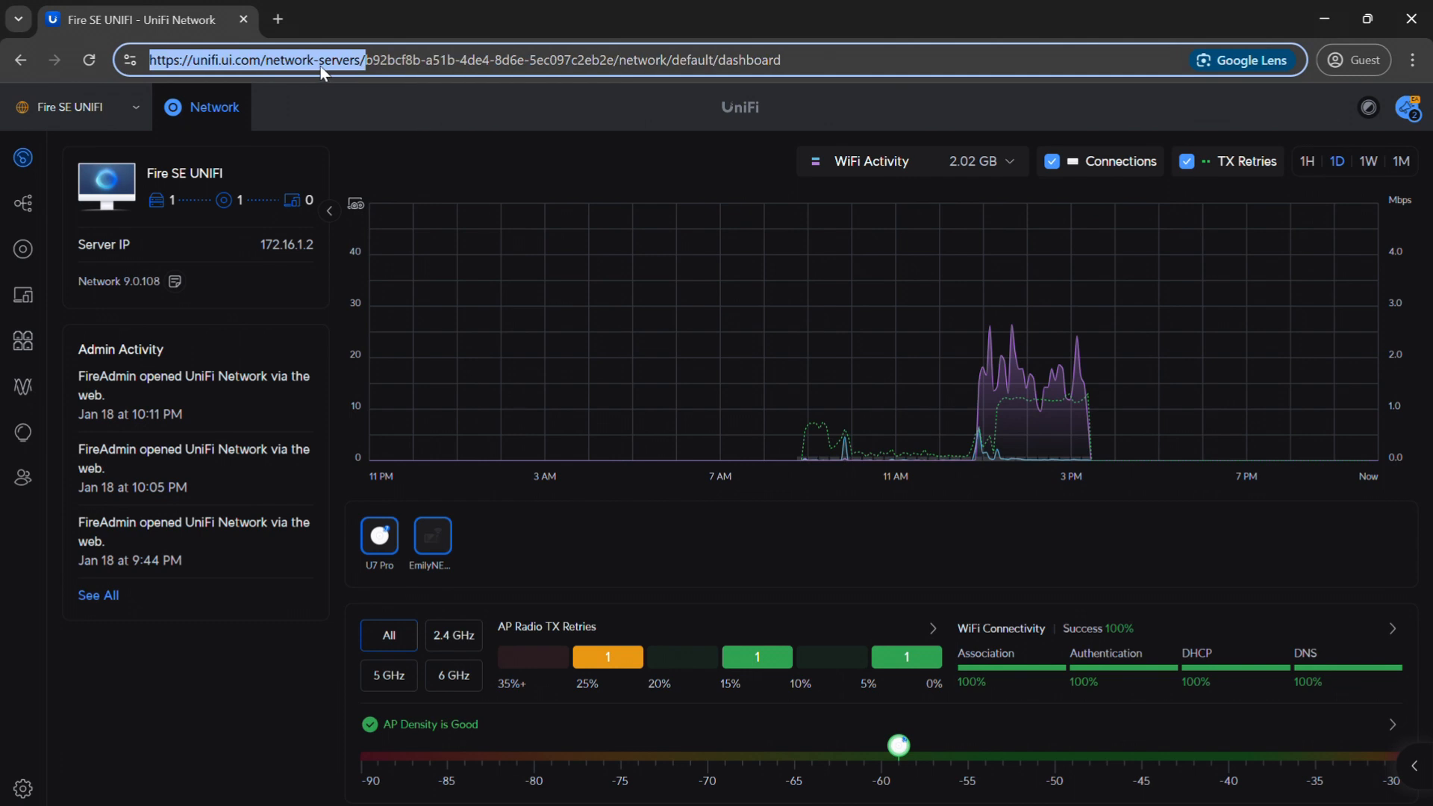
{"action": "left_click_drag", "start_coordinate": [231, 170], "coordinate": [172, 176]}
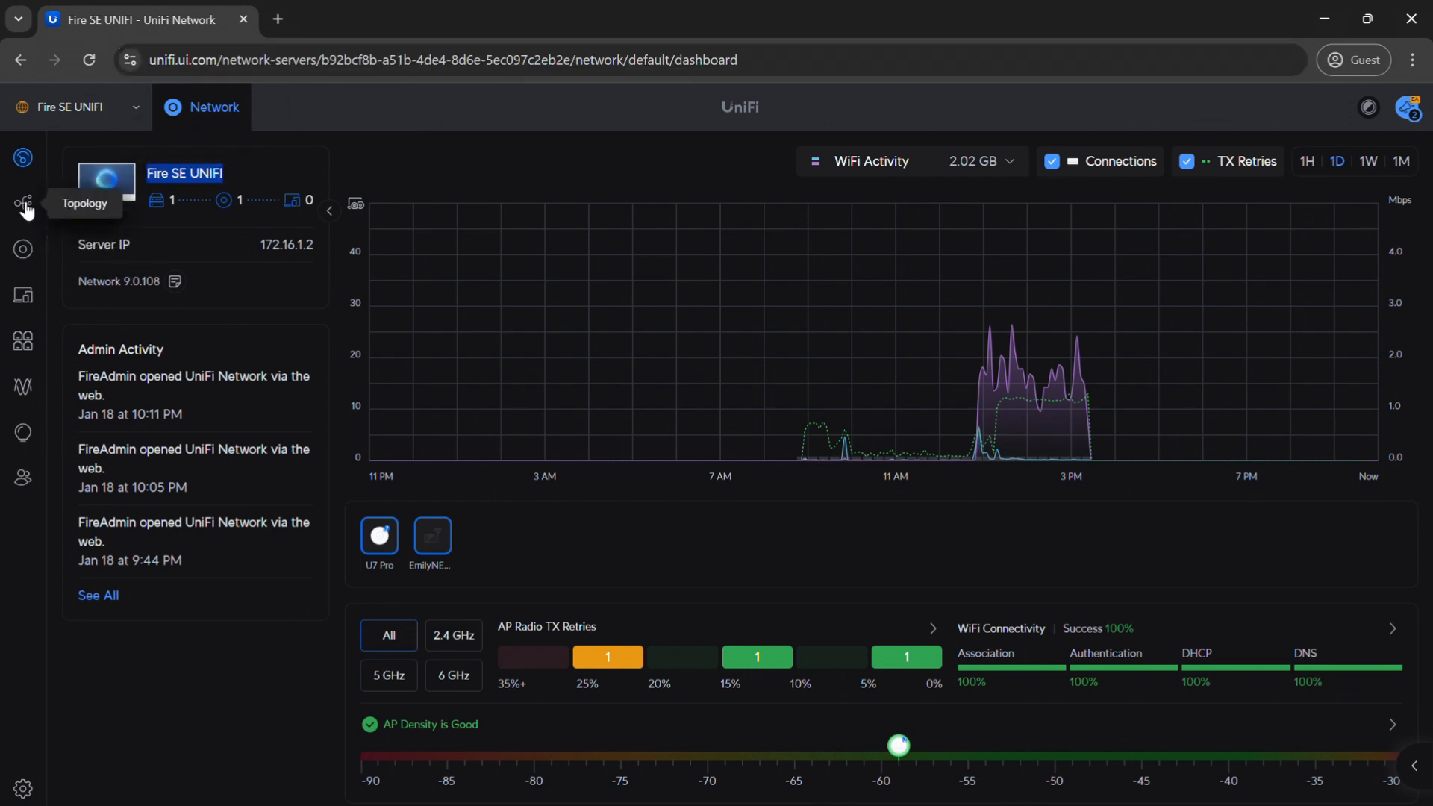
{"action": "left_click", "coordinate": [29, 253]}
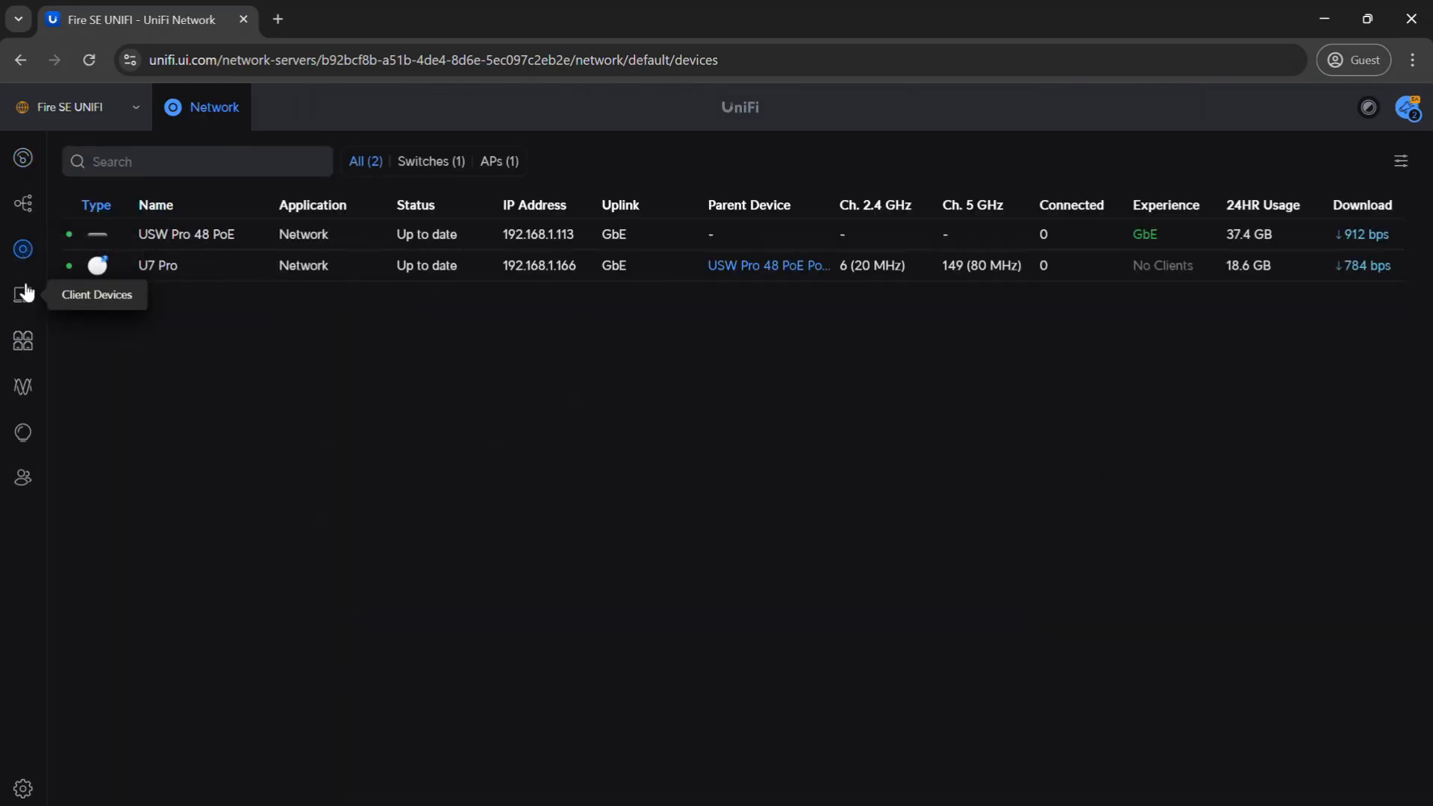
{"action": "left_click", "coordinate": [25, 295]}
{"action": "left_click", "coordinate": [21, 251]}
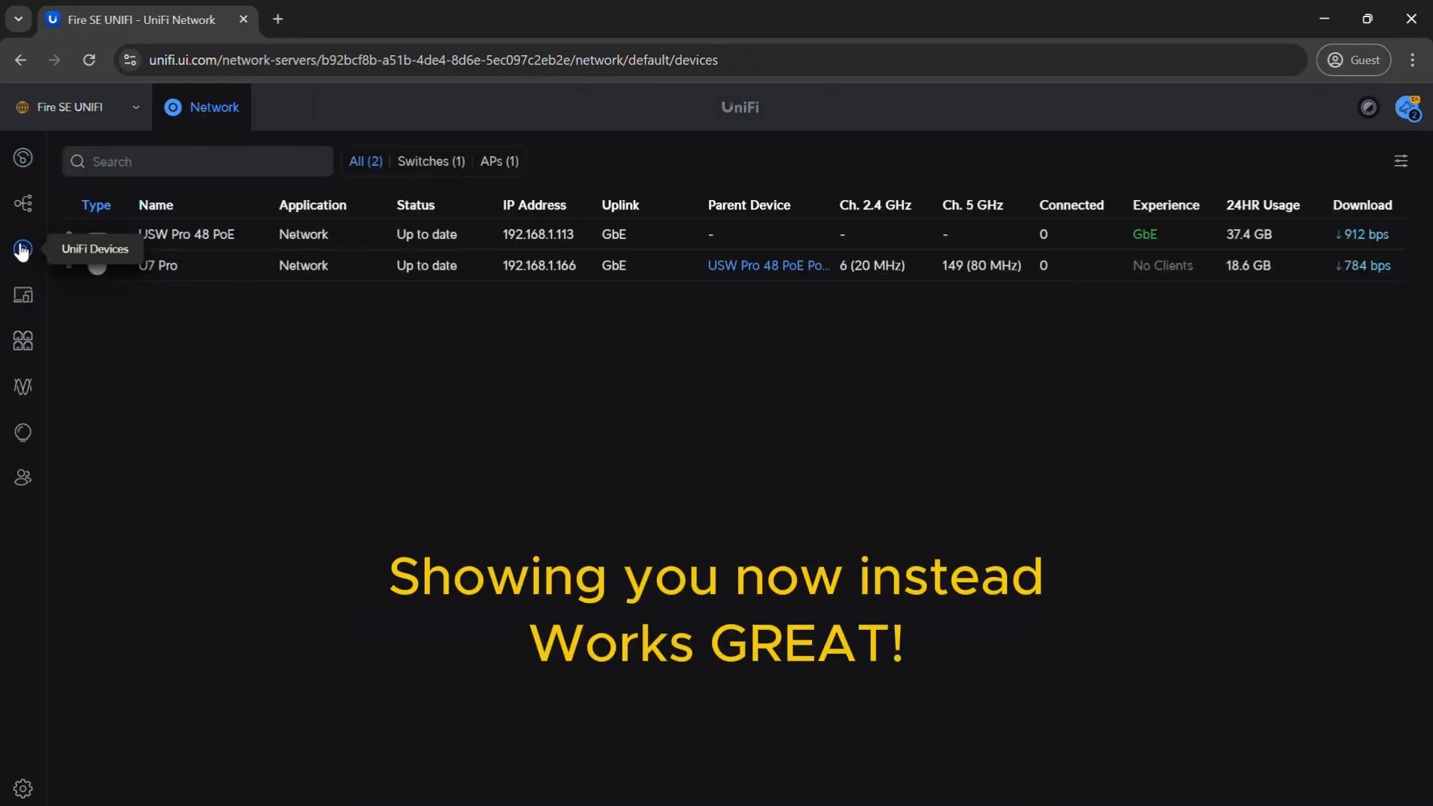
{"action": "left_click", "coordinate": [22, 789]}
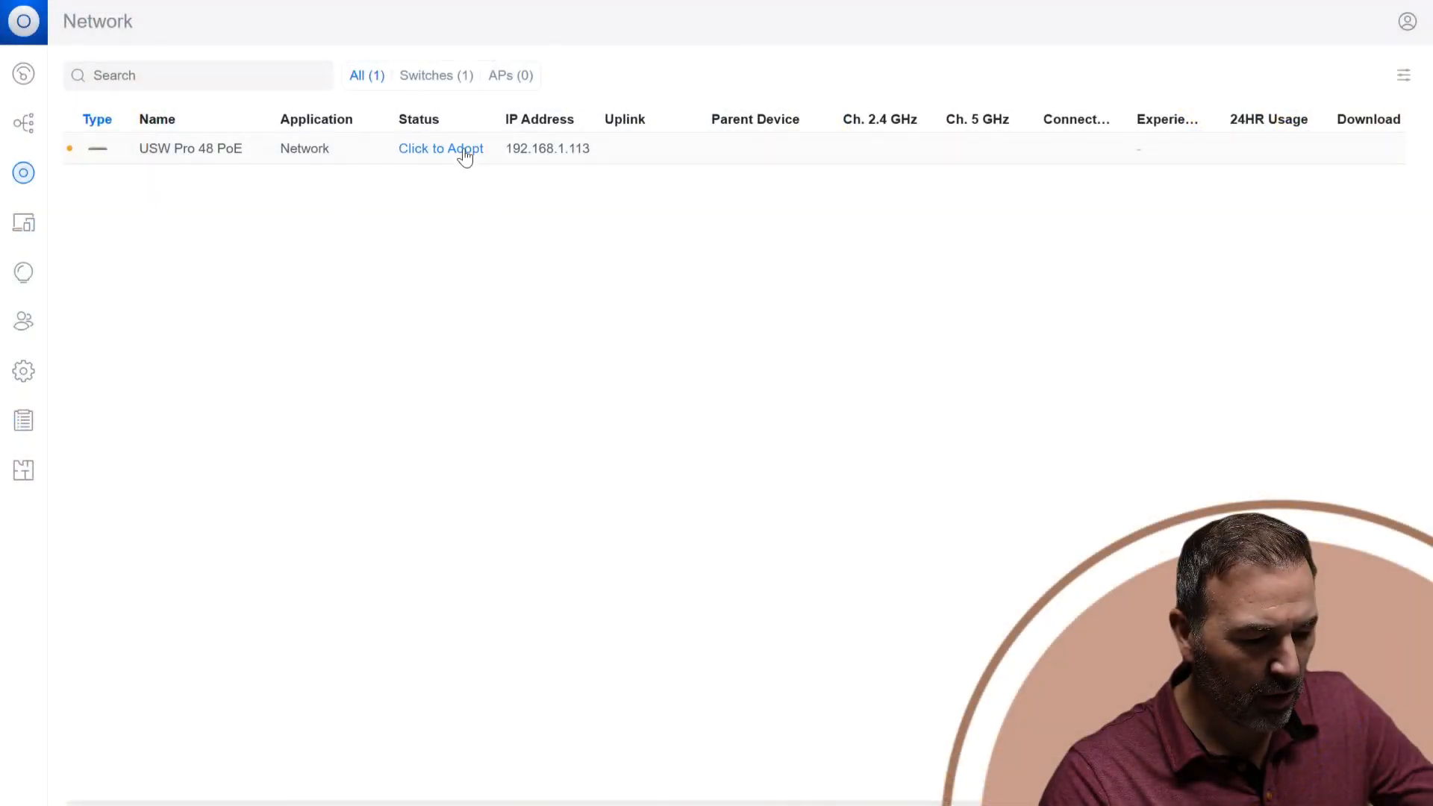
Adopt the USW Pro 48 PoE switch in the local controller's UniFi devices list.
{"action": "left_click", "coordinate": [464, 152]}
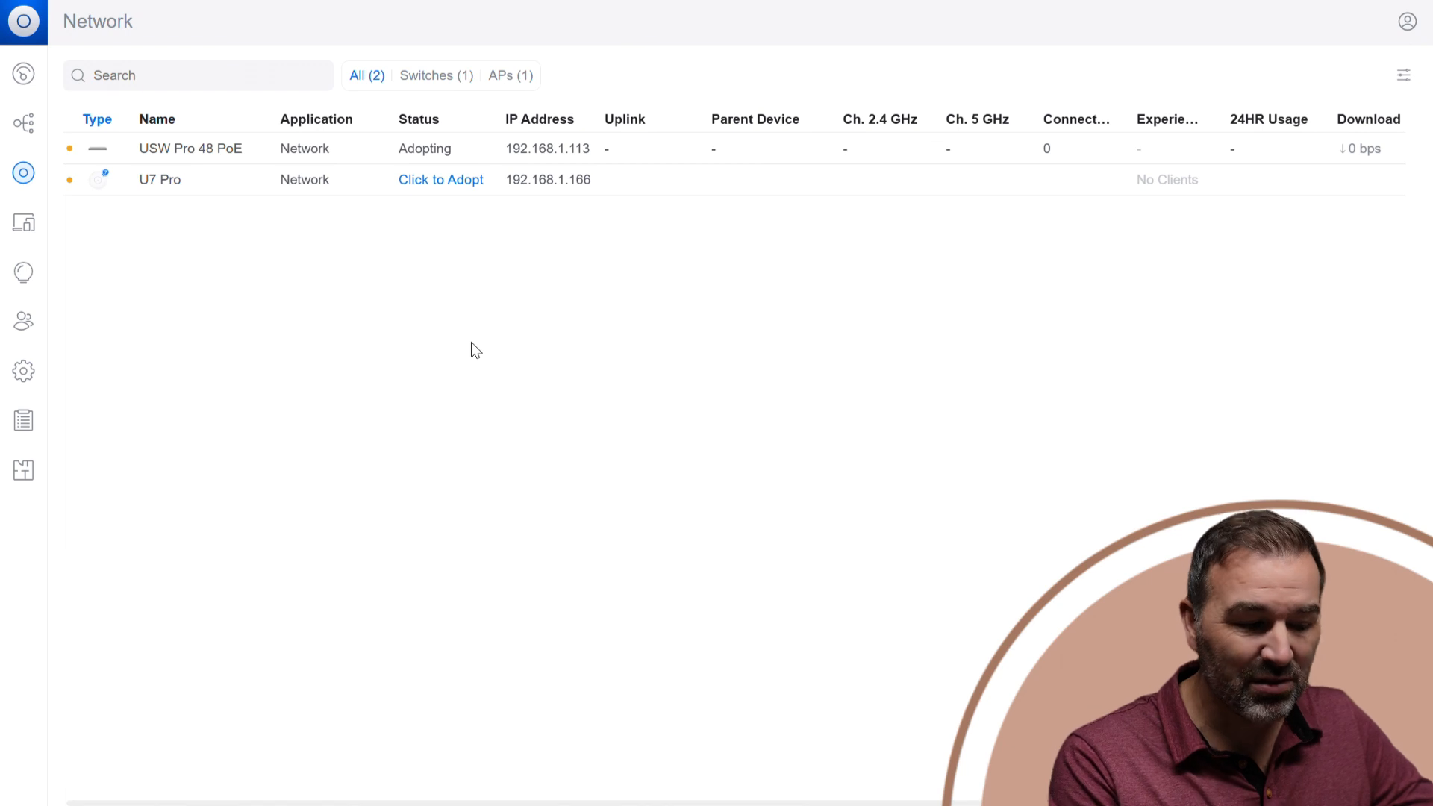
Adopt the U7 Pro access point in the UniFi devices list.
{"action": "left_click", "coordinate": [406, 180]}
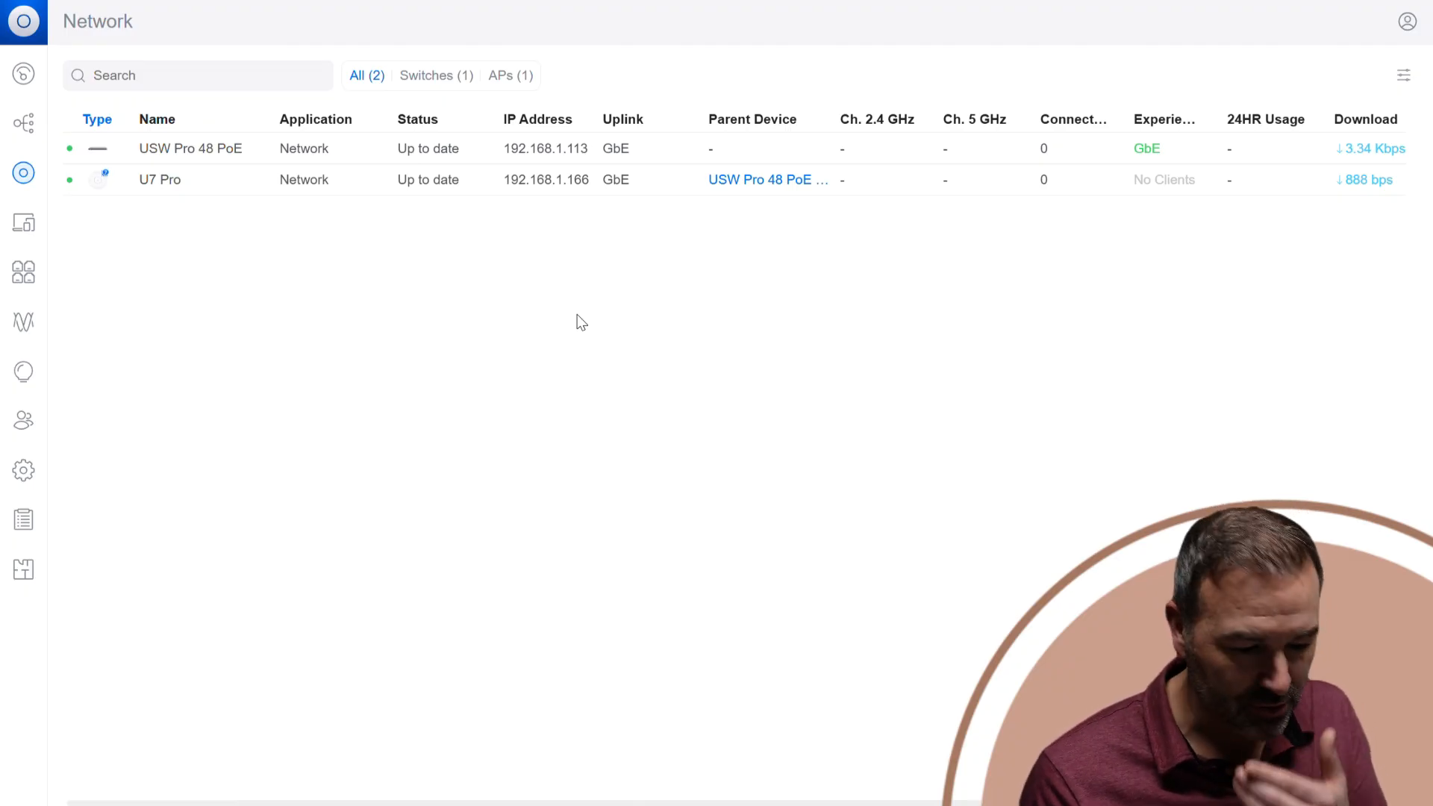
Add a virtual network named IOT with VLAN ID 10, keeping Third-party Gateway as its router.
{"action": "left_click", "coordinate": [26, 470]}
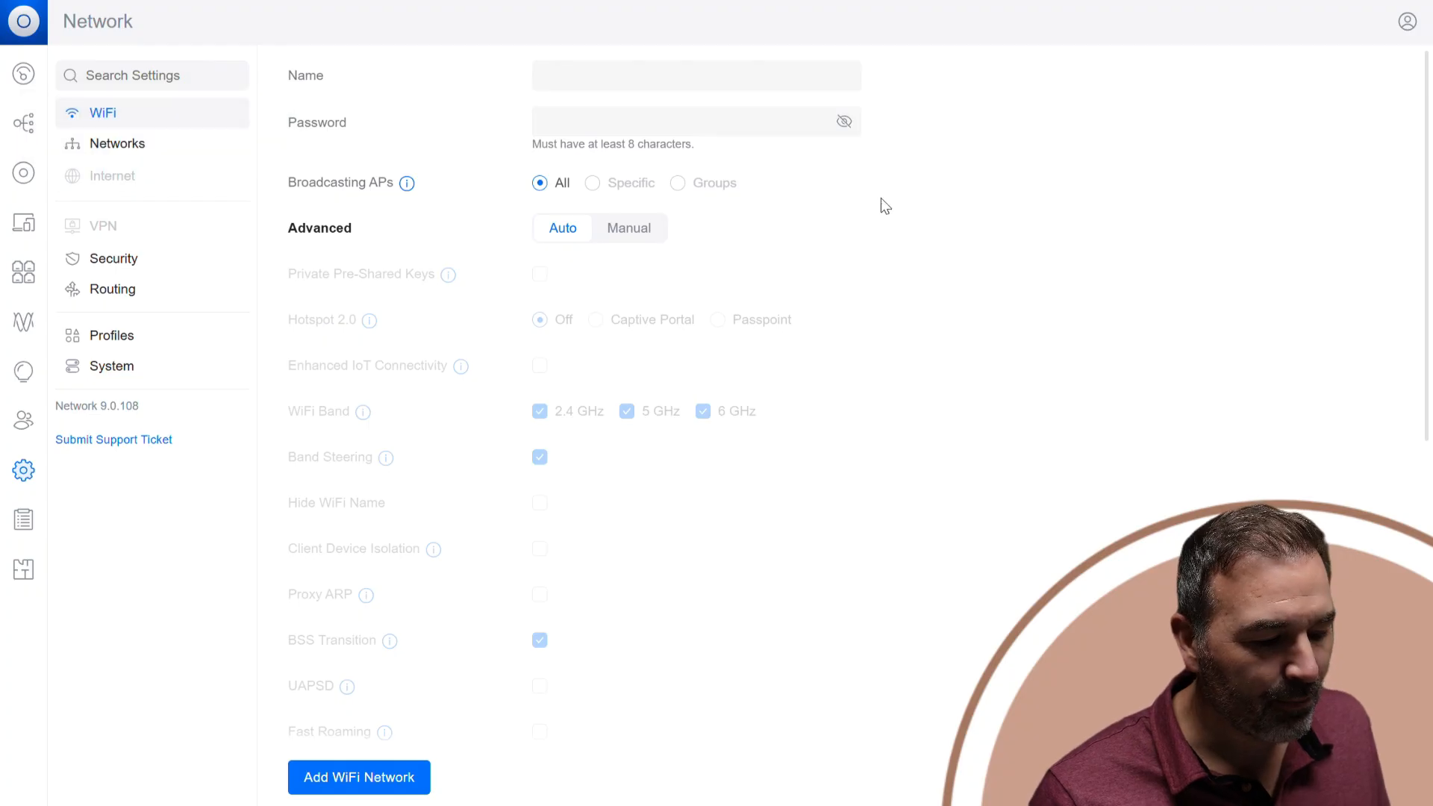
{"action": "left_click", "coordinate": [141, 152]}
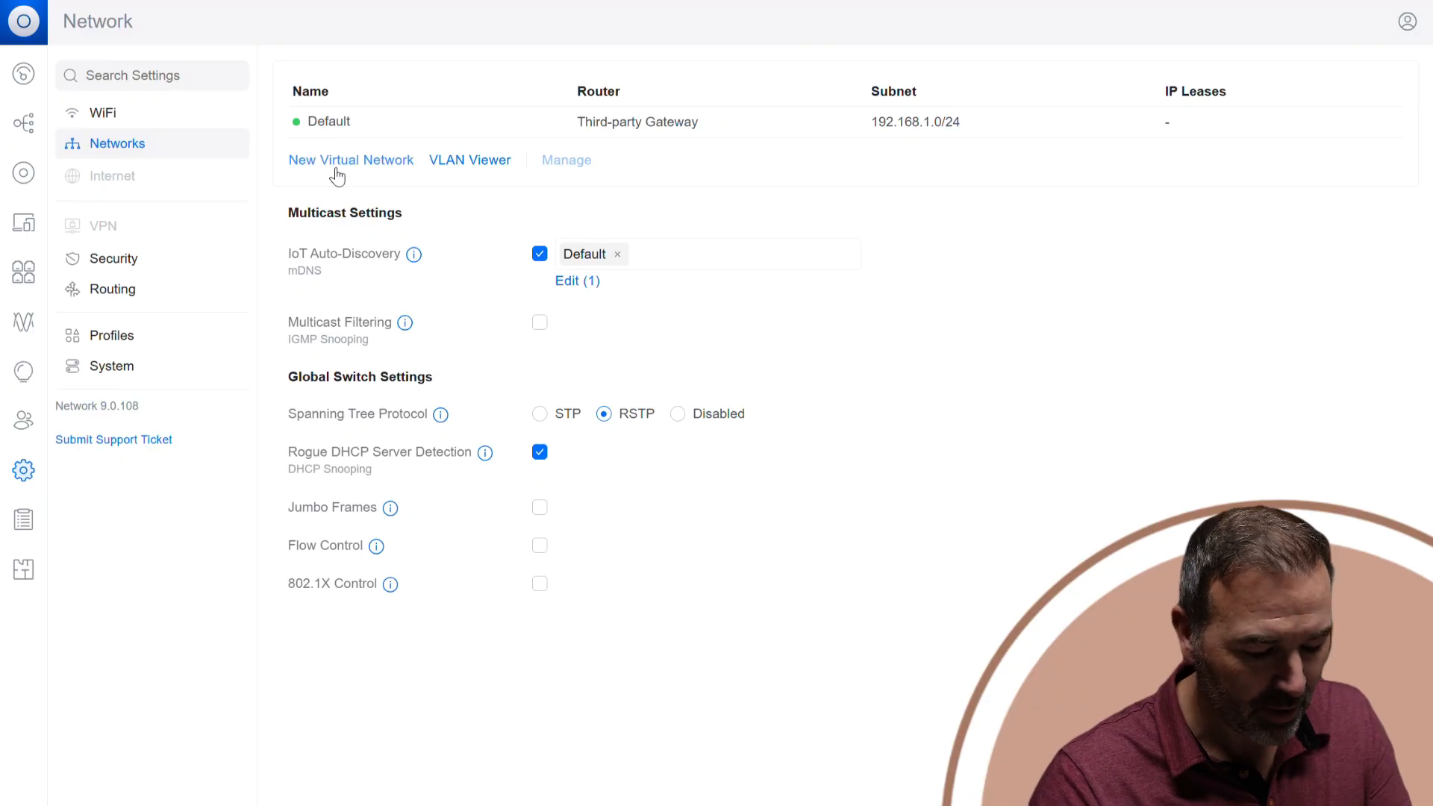
{"action": "left_click", "coordinate": [356, 170]}
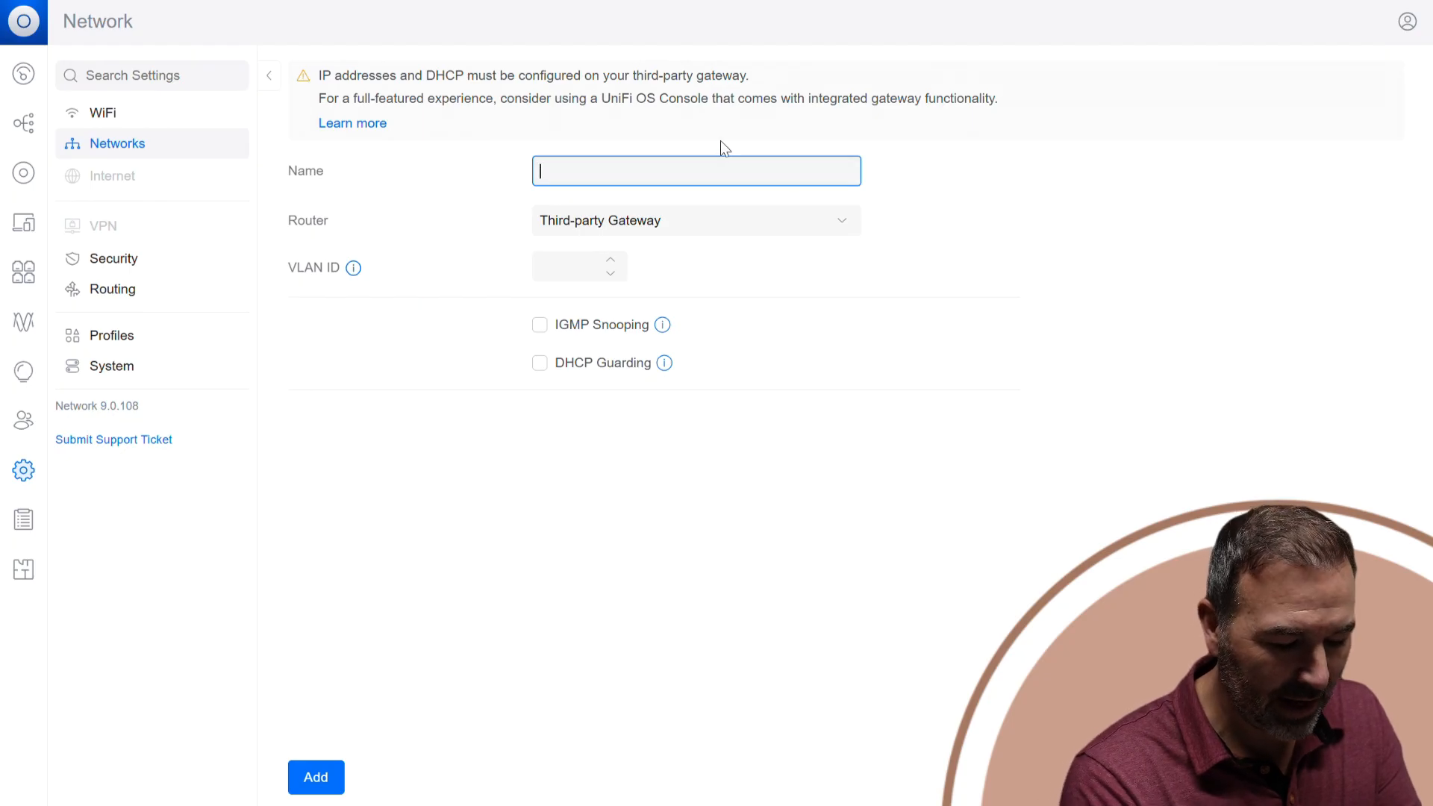
{"action": "type", "text": "IOT"}
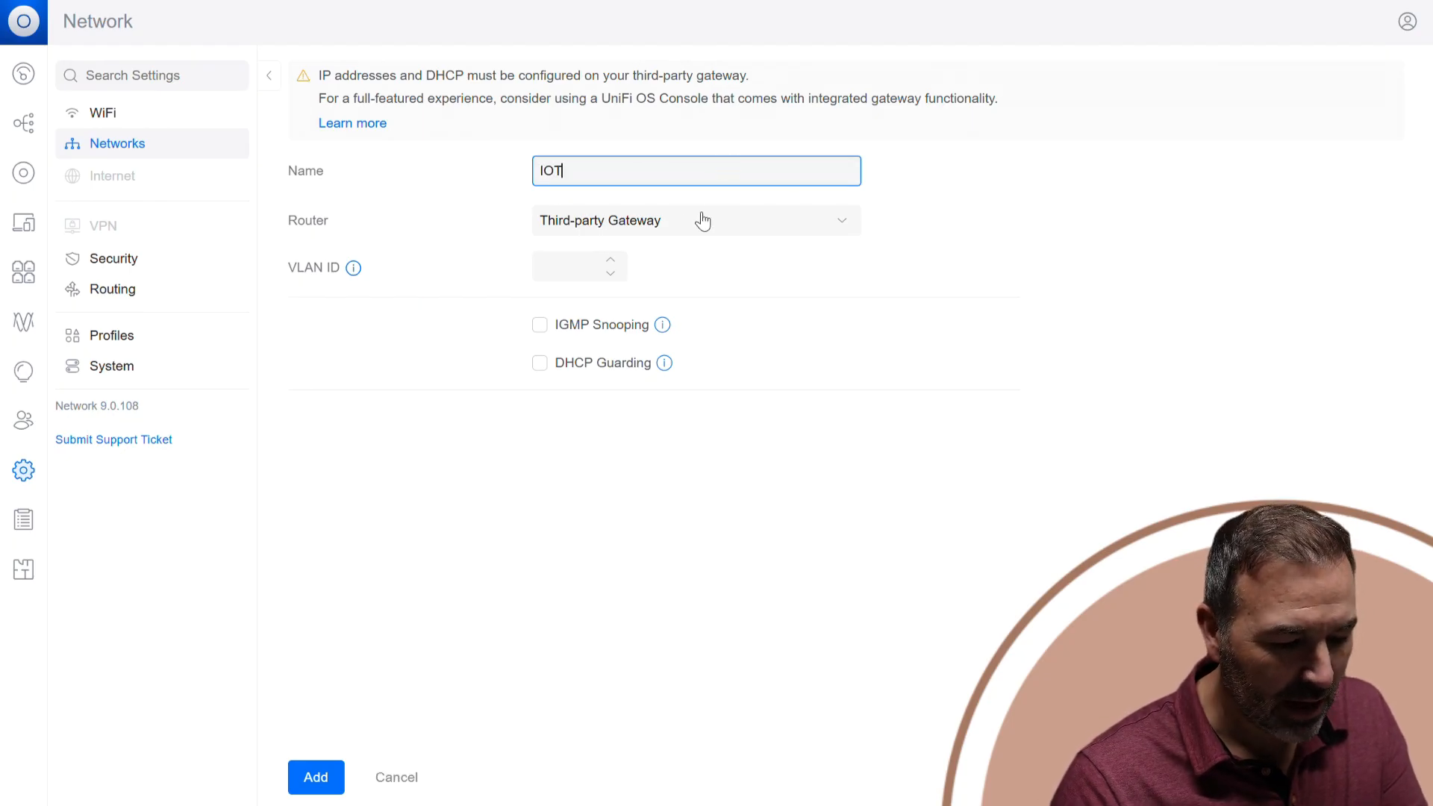
{"action": "left_click", "coordinate": [577, 259]}
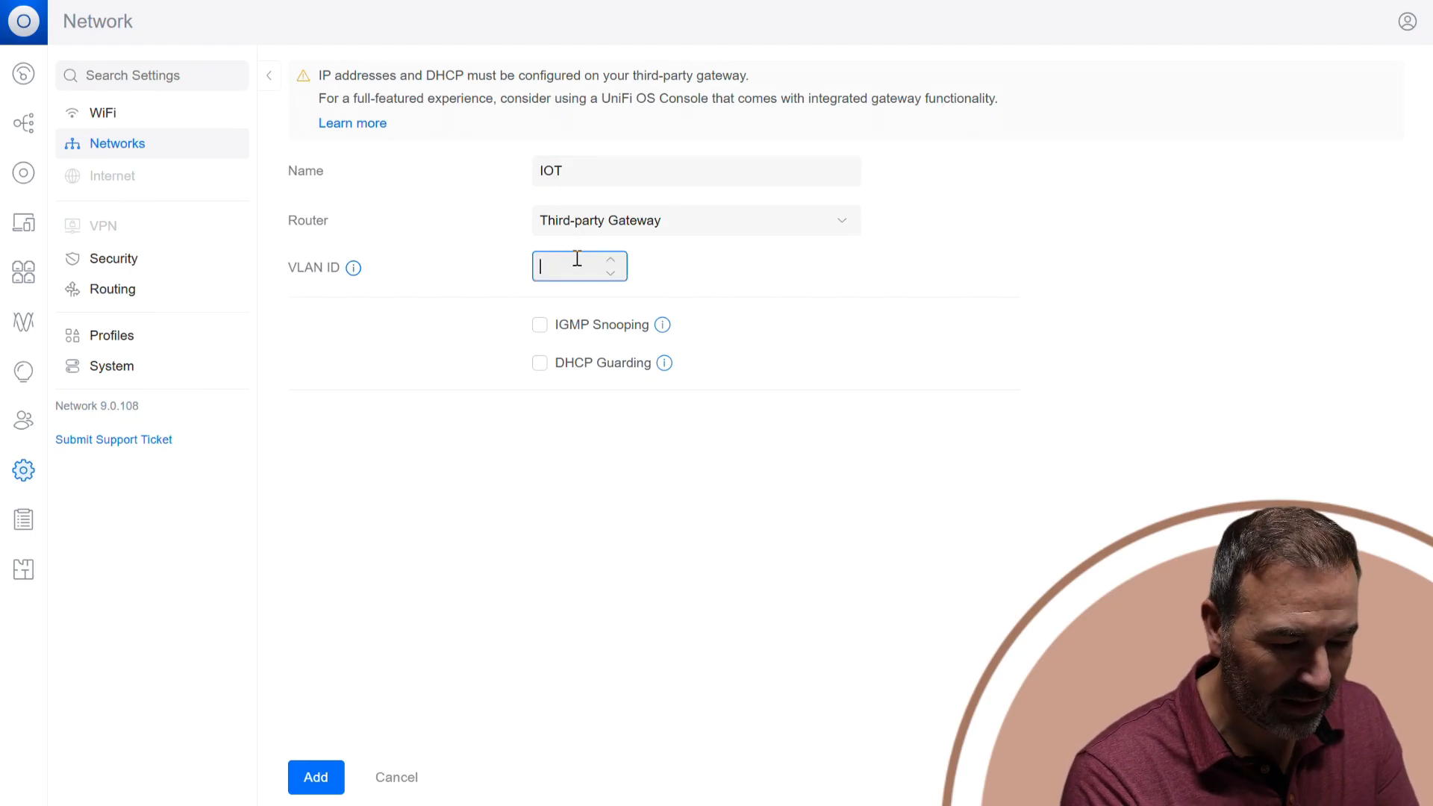
{"action": "type", "text": "10"}
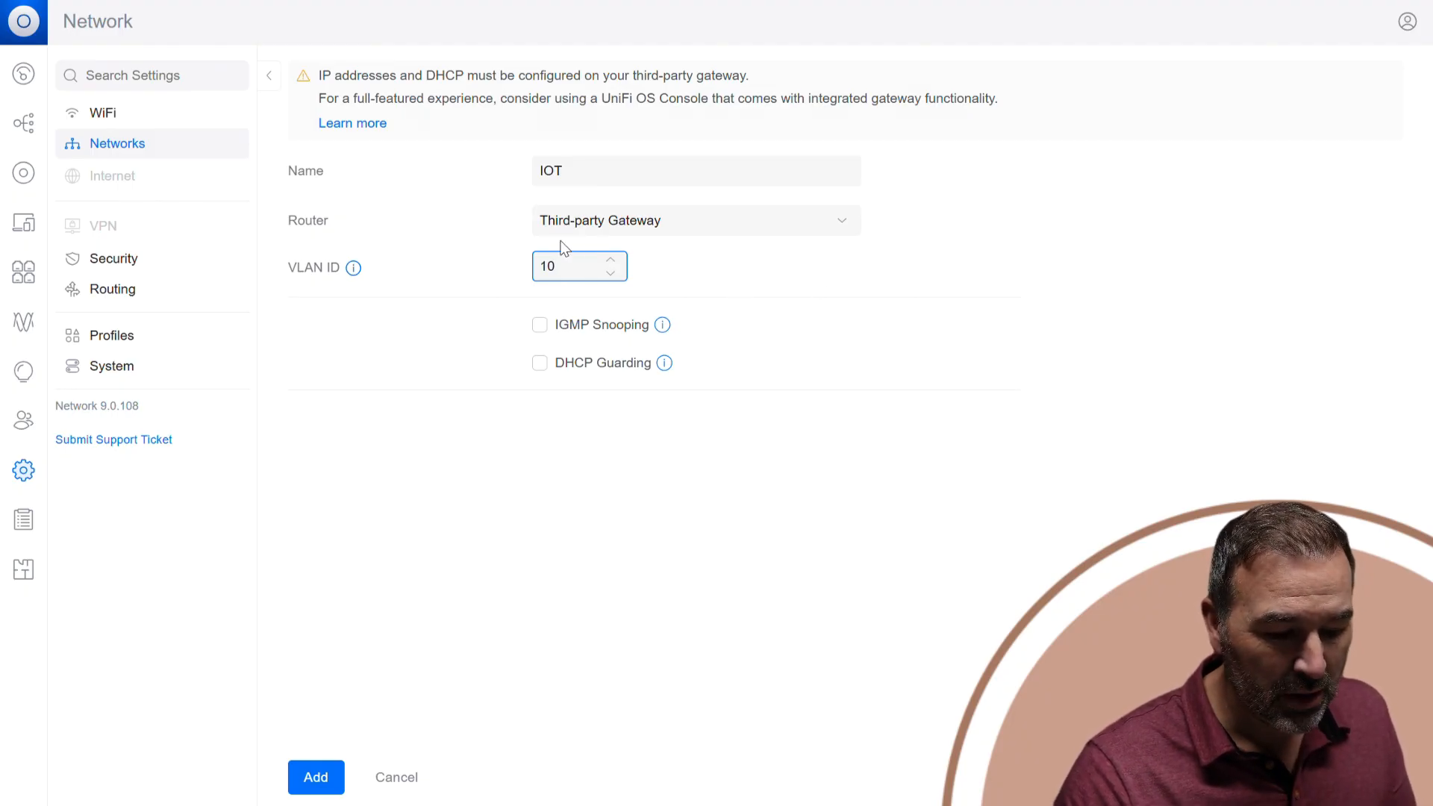
{"action": "left_click", "coordinate": [600, 232]}
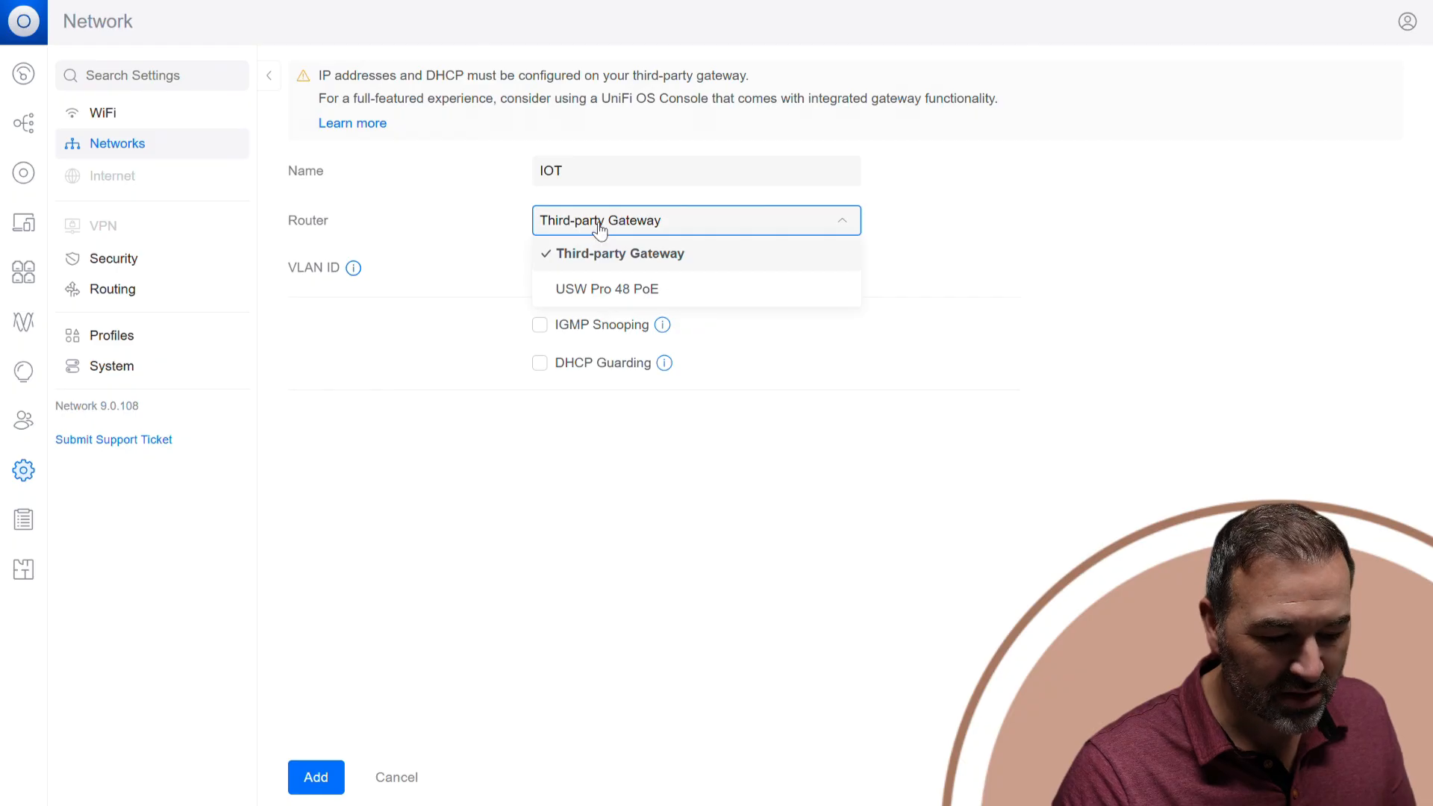
{"action": "left_click", "coordinate": [507, 245]}
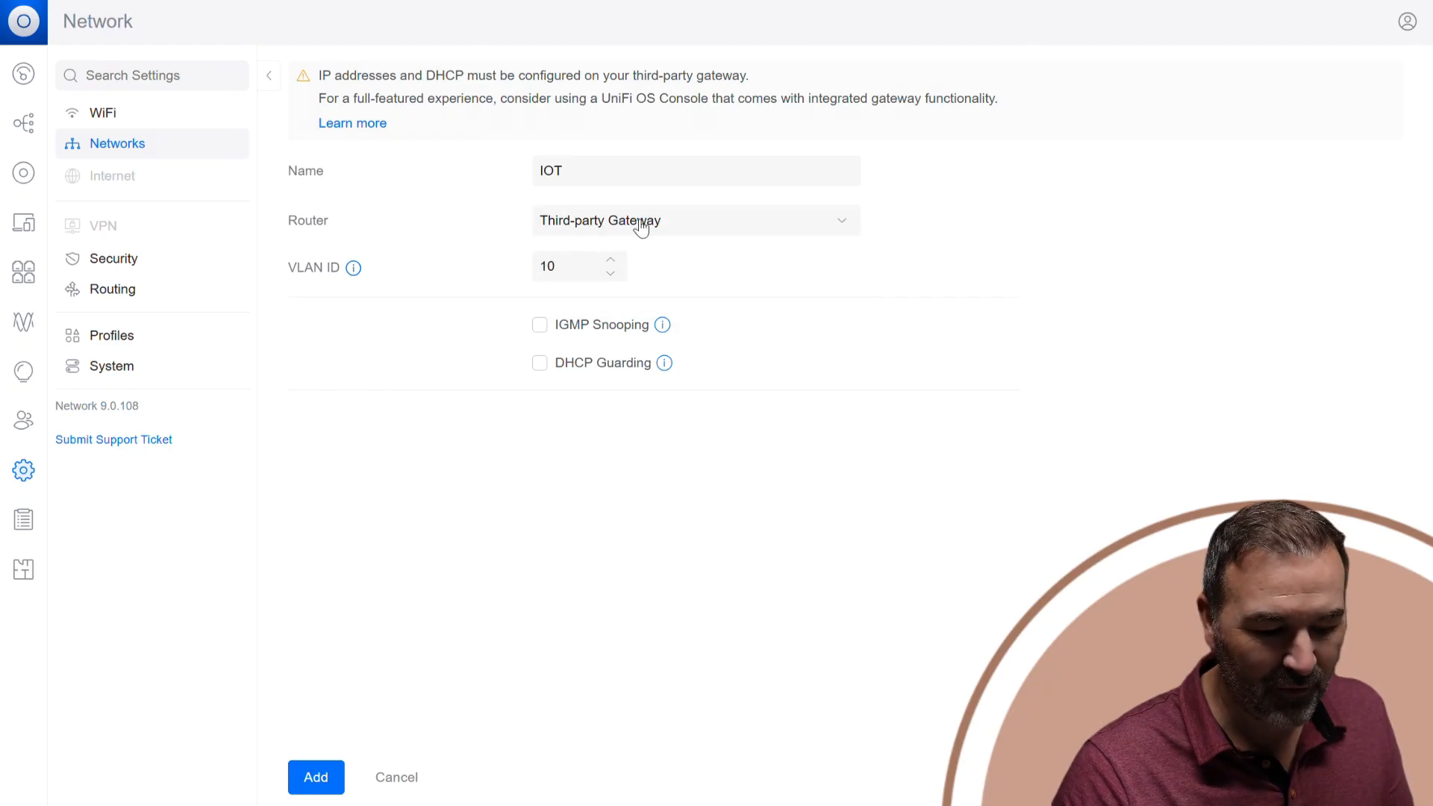
{"action": "left_click", "coordinate": [323, 777]}
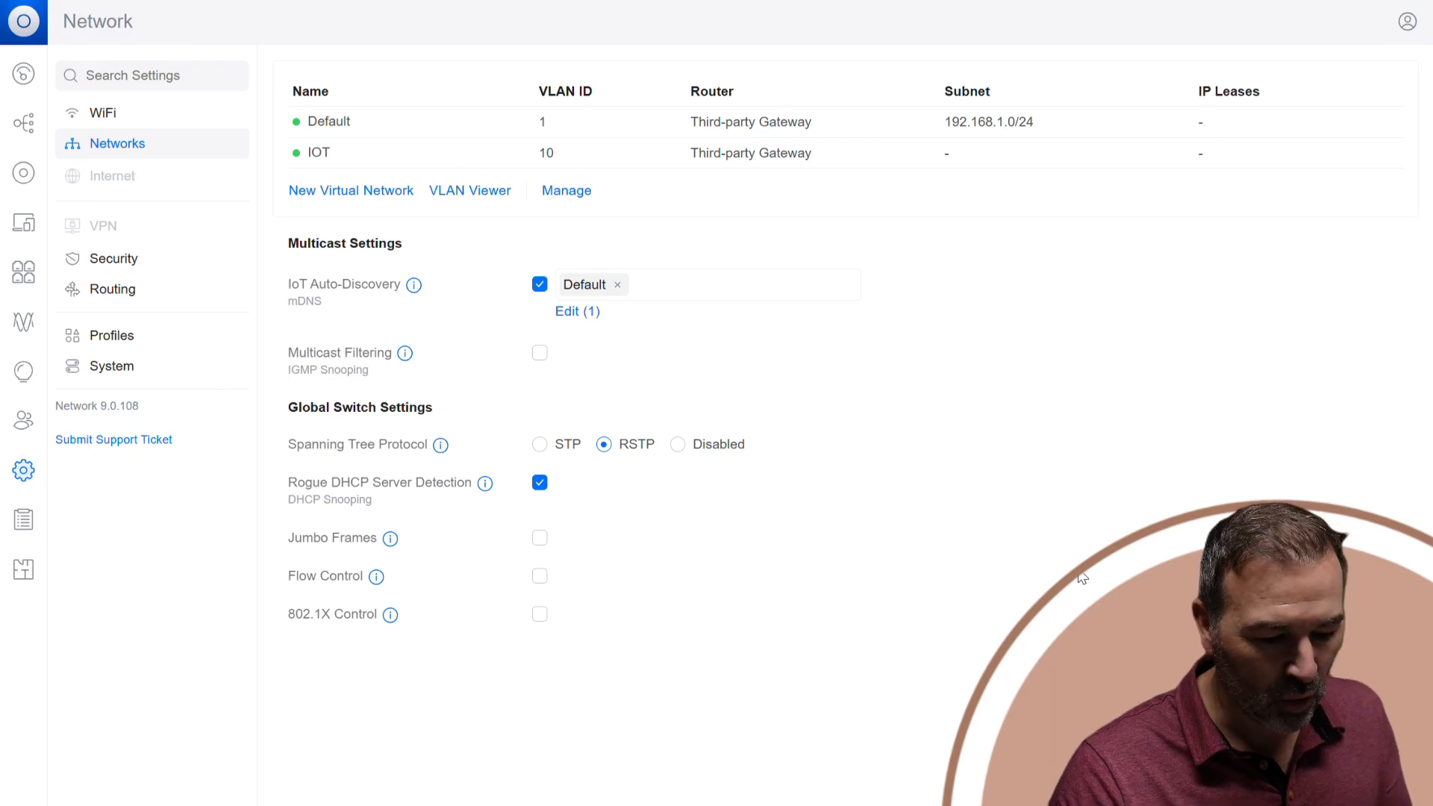
Add another virtual network named Guest with VLAN ID 99 on the third-party gateway.
{"action": "left_click", "coordinate": [328, 192]}
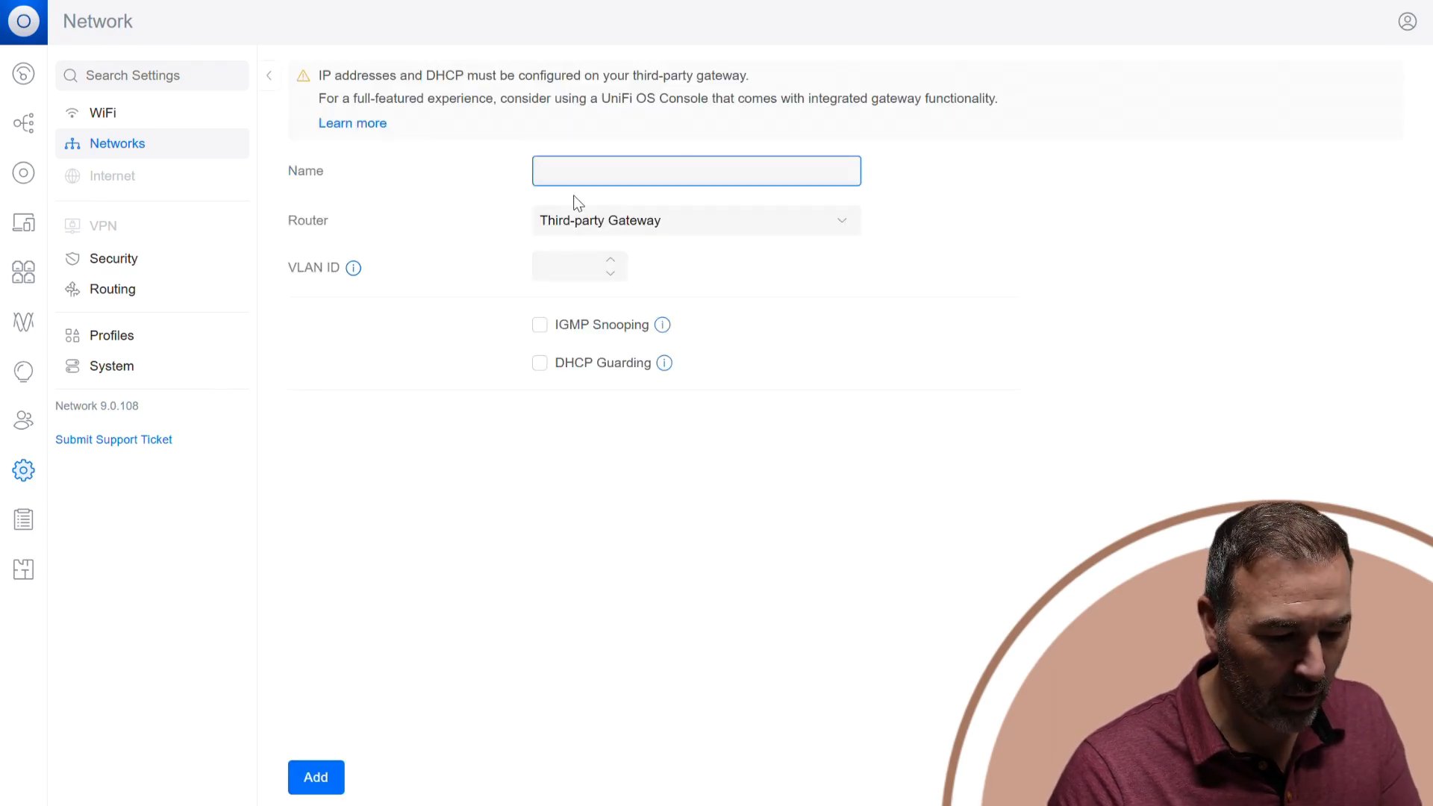
{"action": "type", "text": "Guest"}
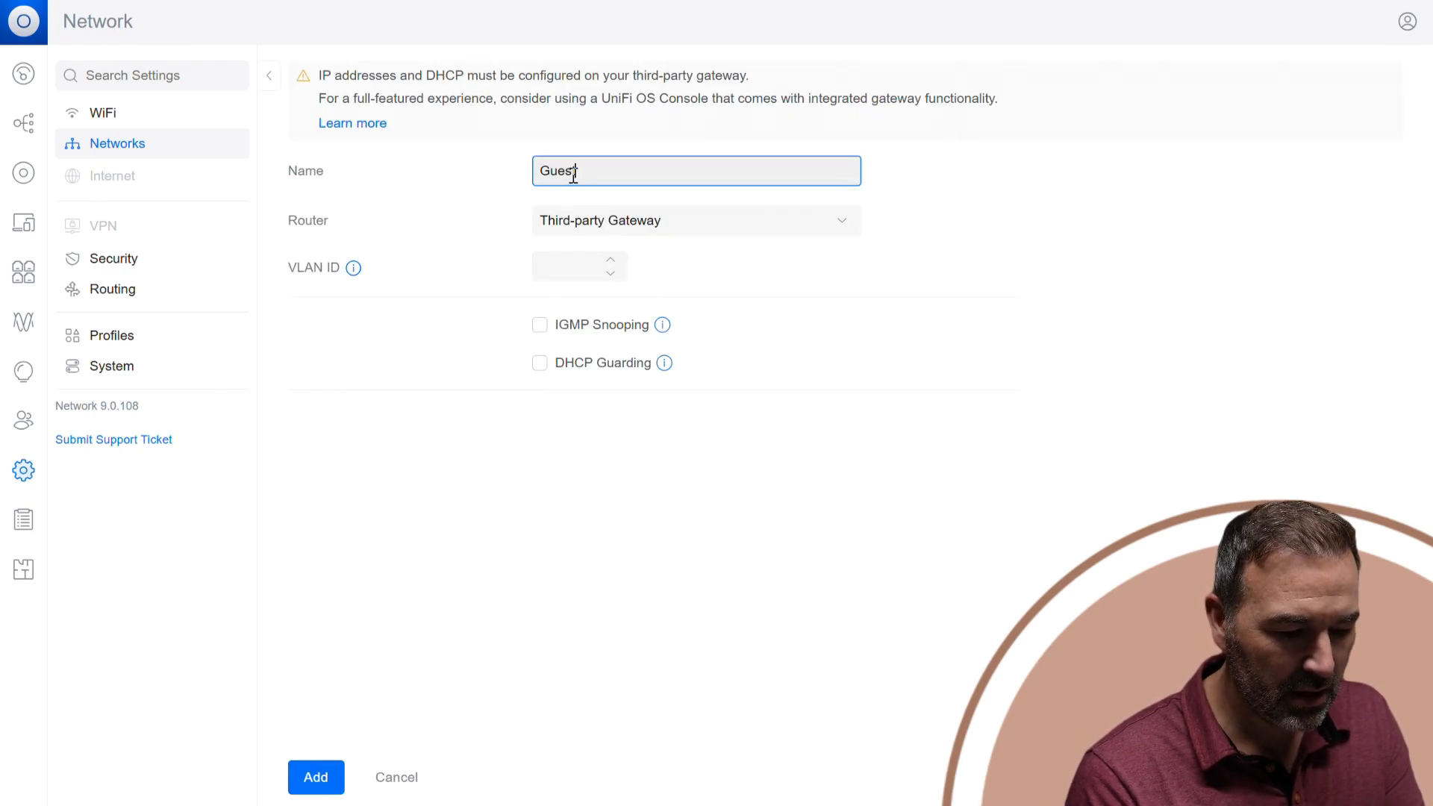
{"action": "left_click", "coordinate": [574, 261]}
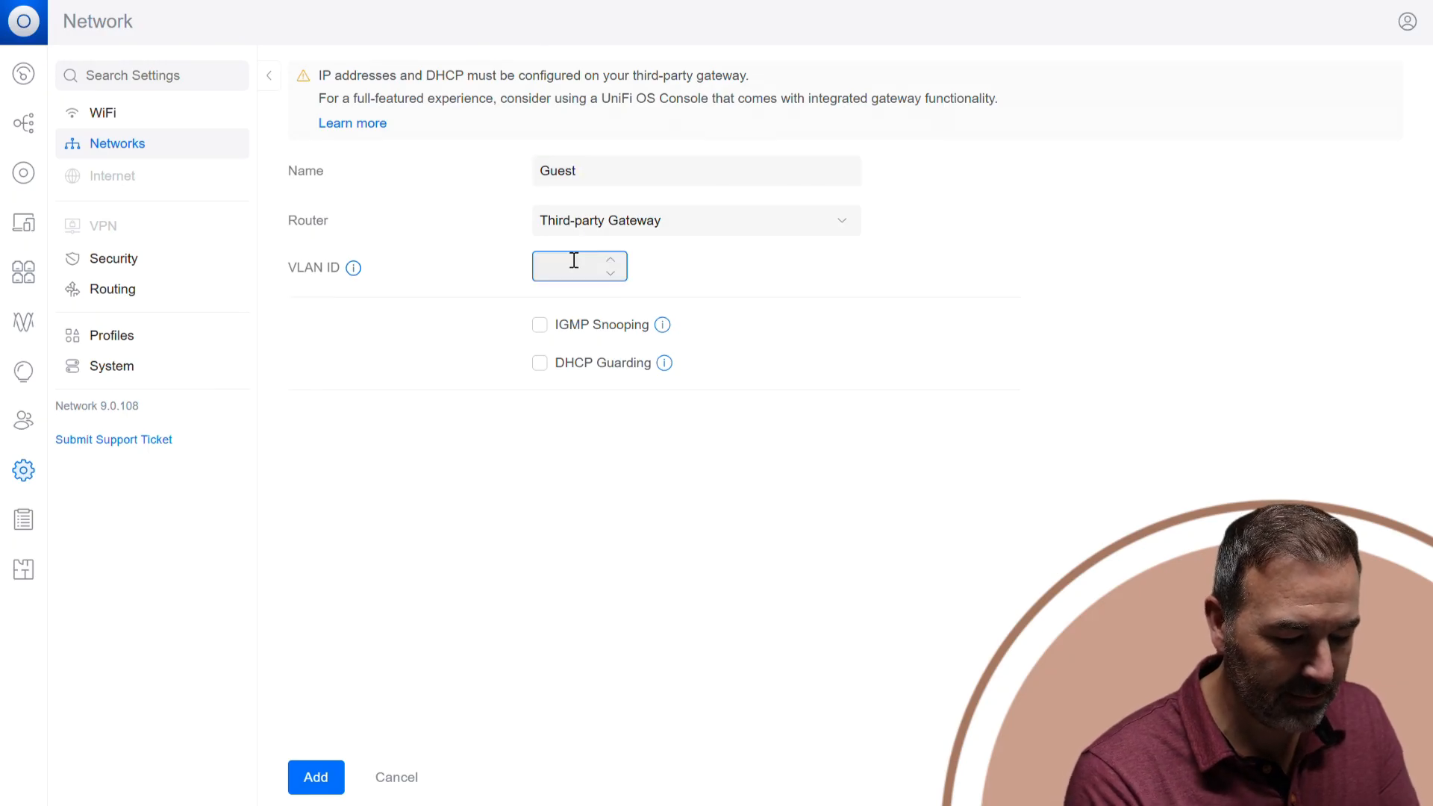
{"action": "type", "text": "99"}
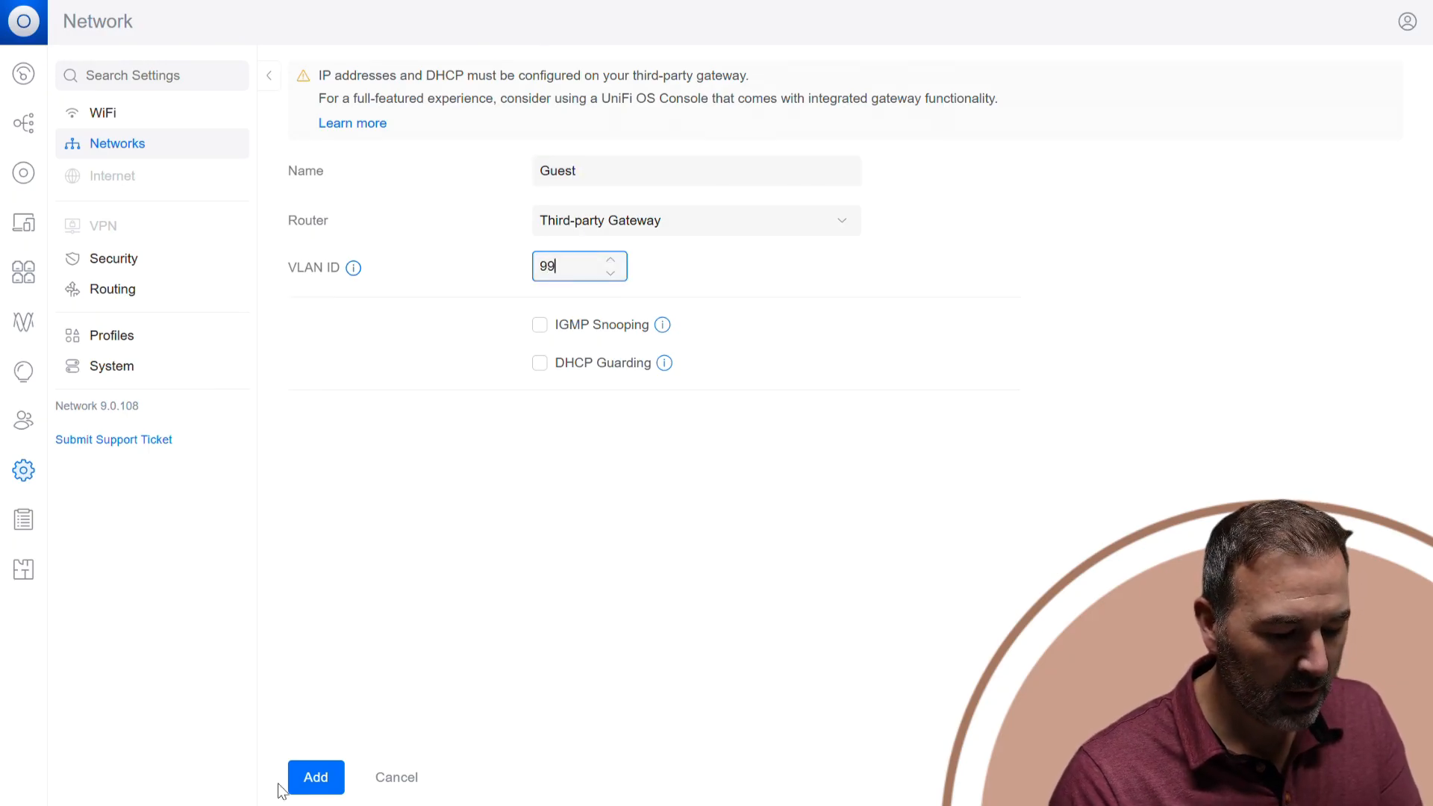
{"action": "left_click", "coordinate": [317, 780]}
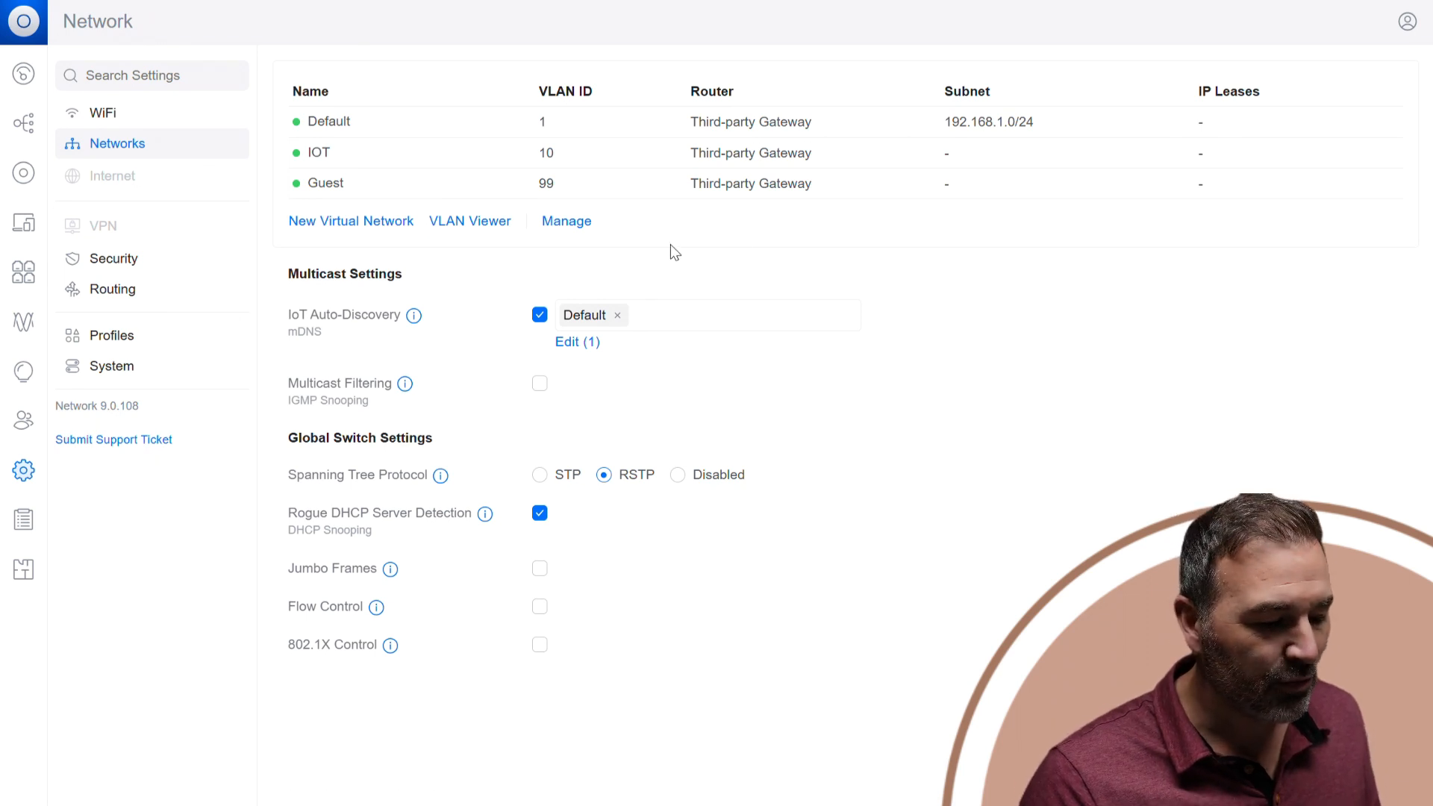
Start a new WiFi network named DEFAULTWIFI on the Default network, enter its WiFi password and reveal it.
{"action": "left_click", "coordinate": [23, 172]}
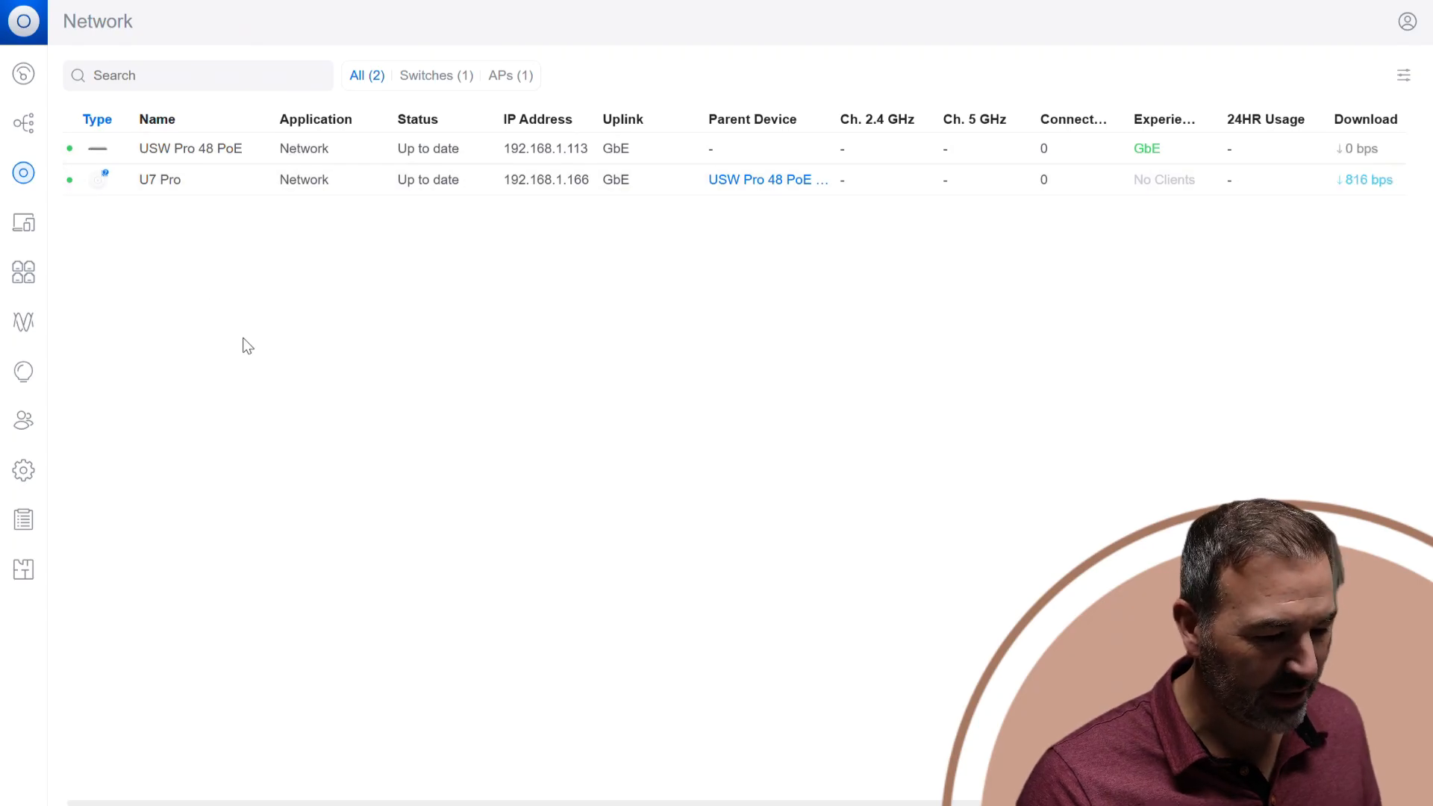
{"action": "left_click", "coordinate": [23, 470]}
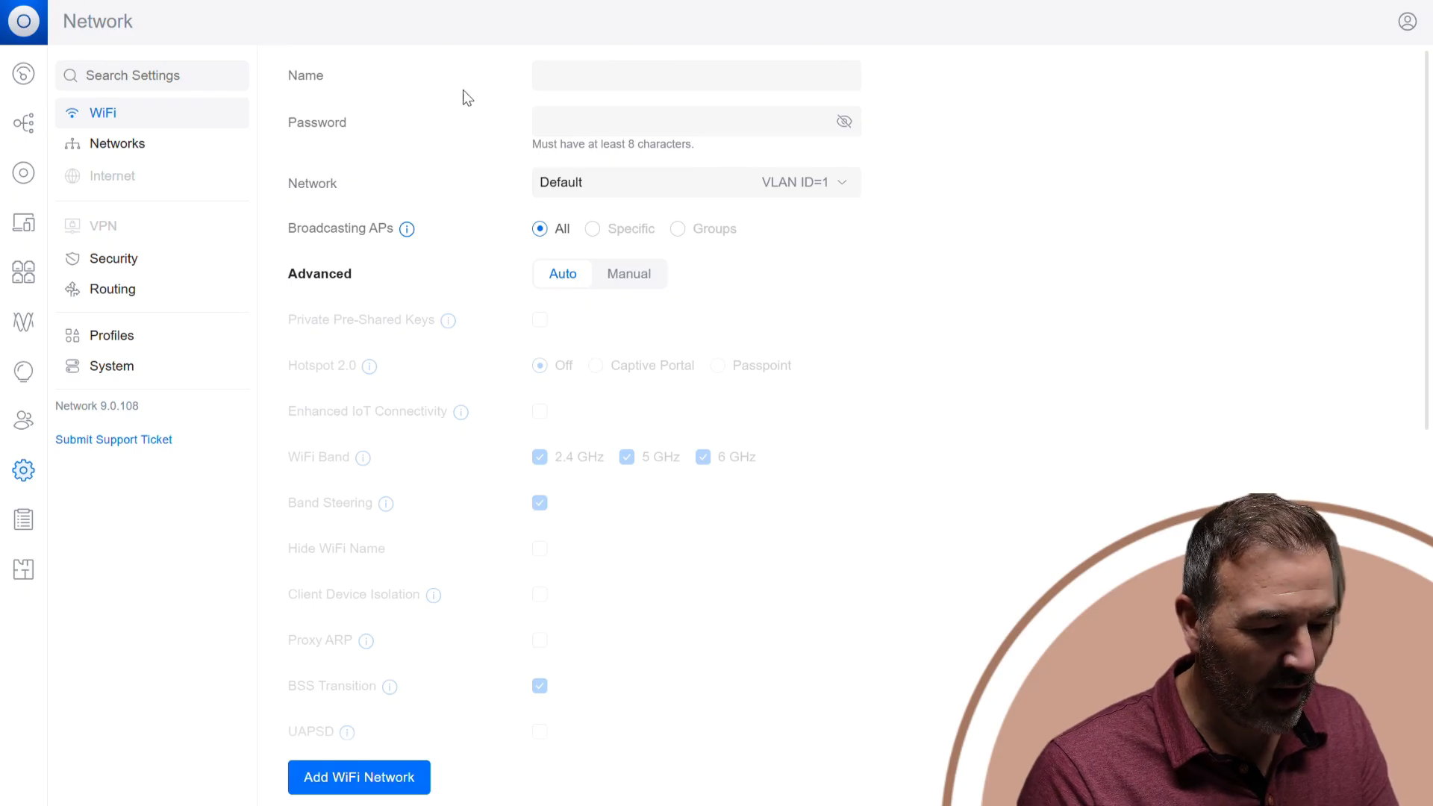
{"action": "left_click", "coordinate": [665, 75]}
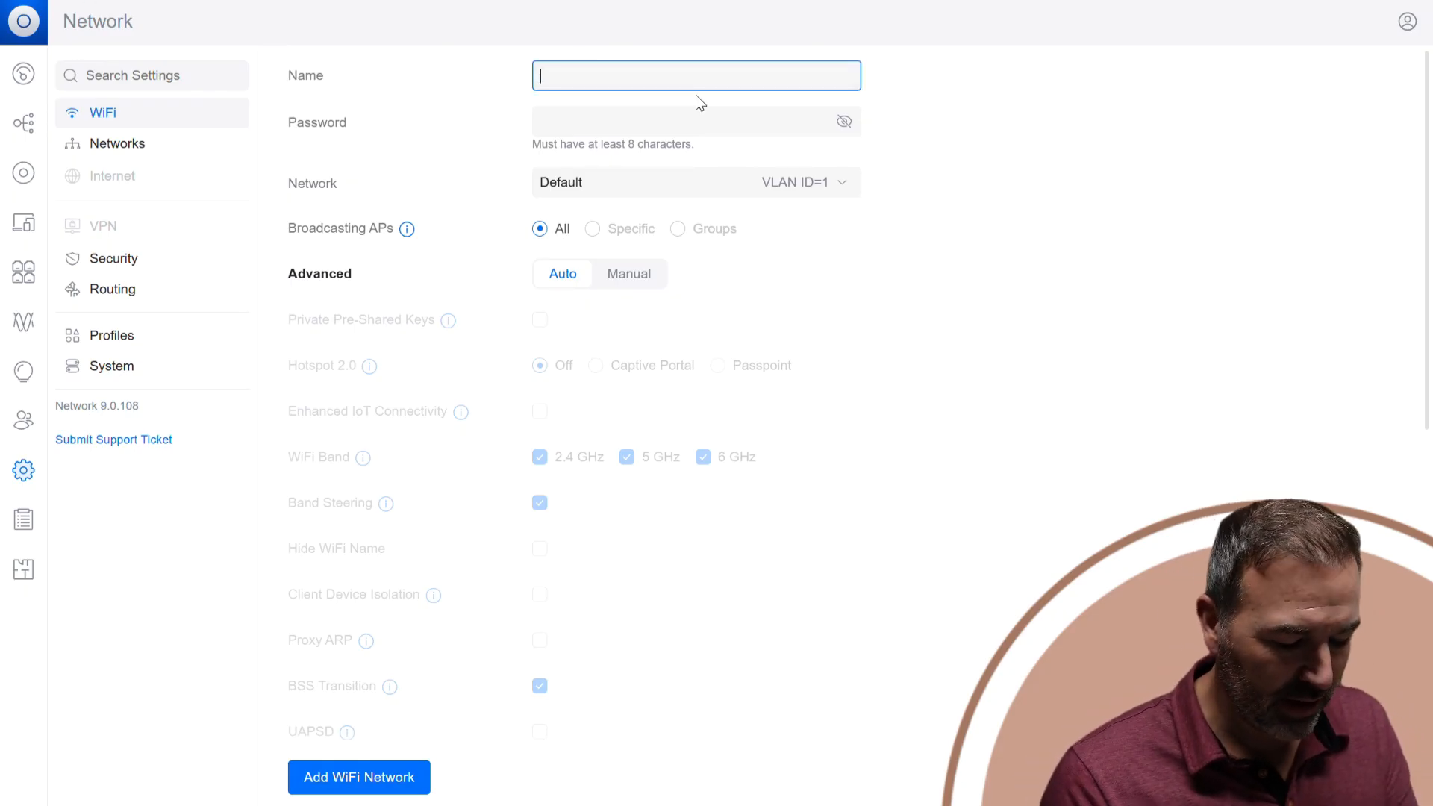
{"action": "type", "text": "DE"}
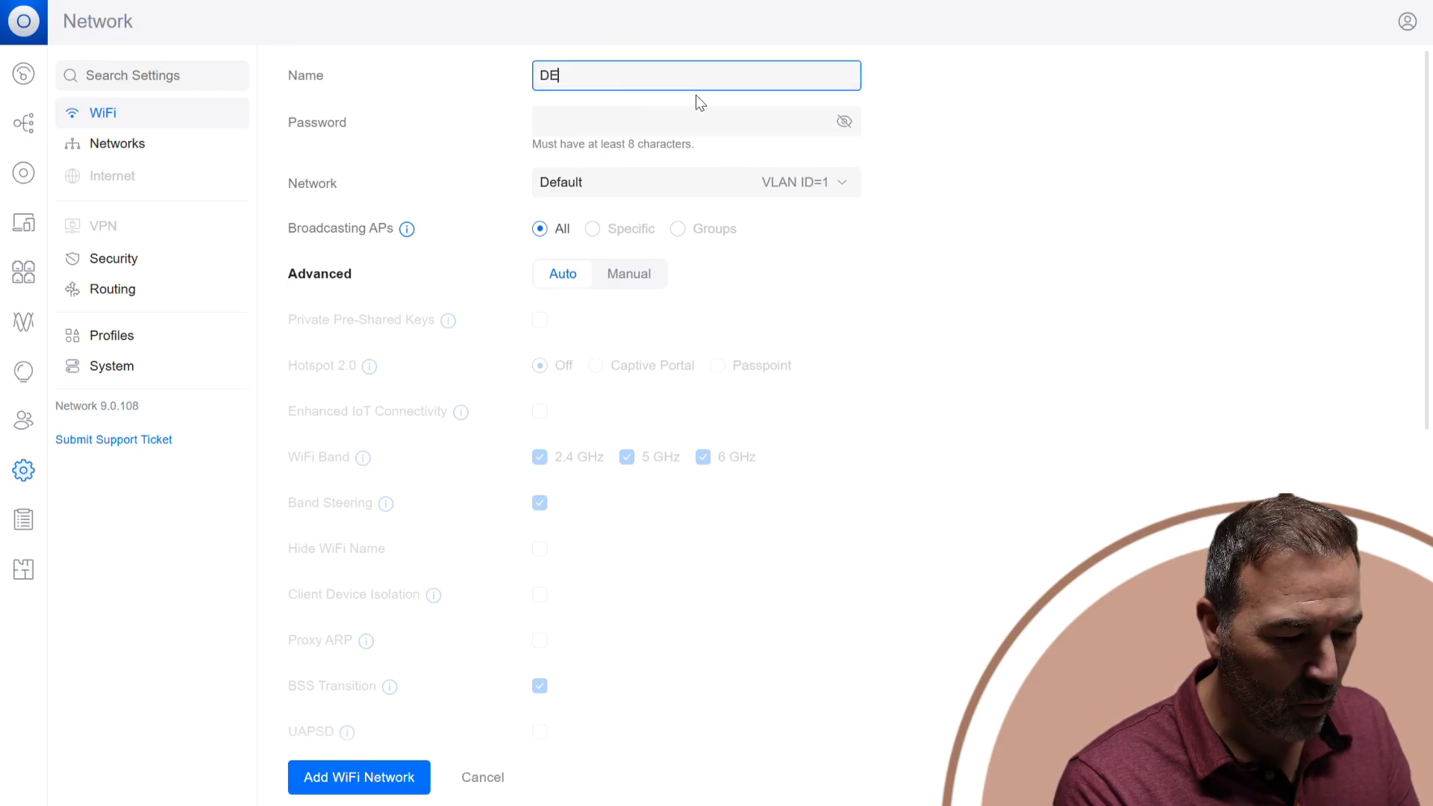
{"action": "type", "text": "FAUL"}
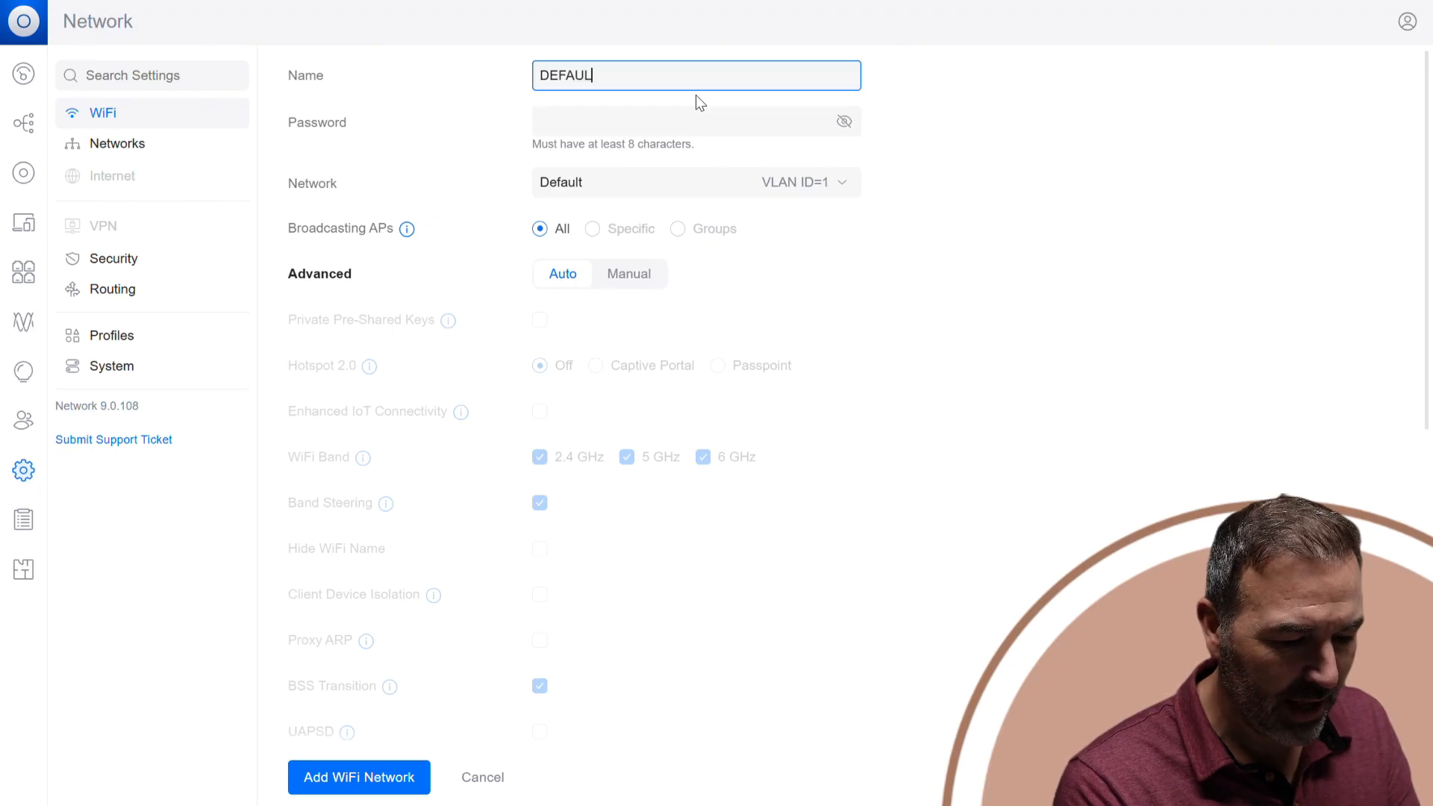
{"action": "type", "text": "TWIFI"}
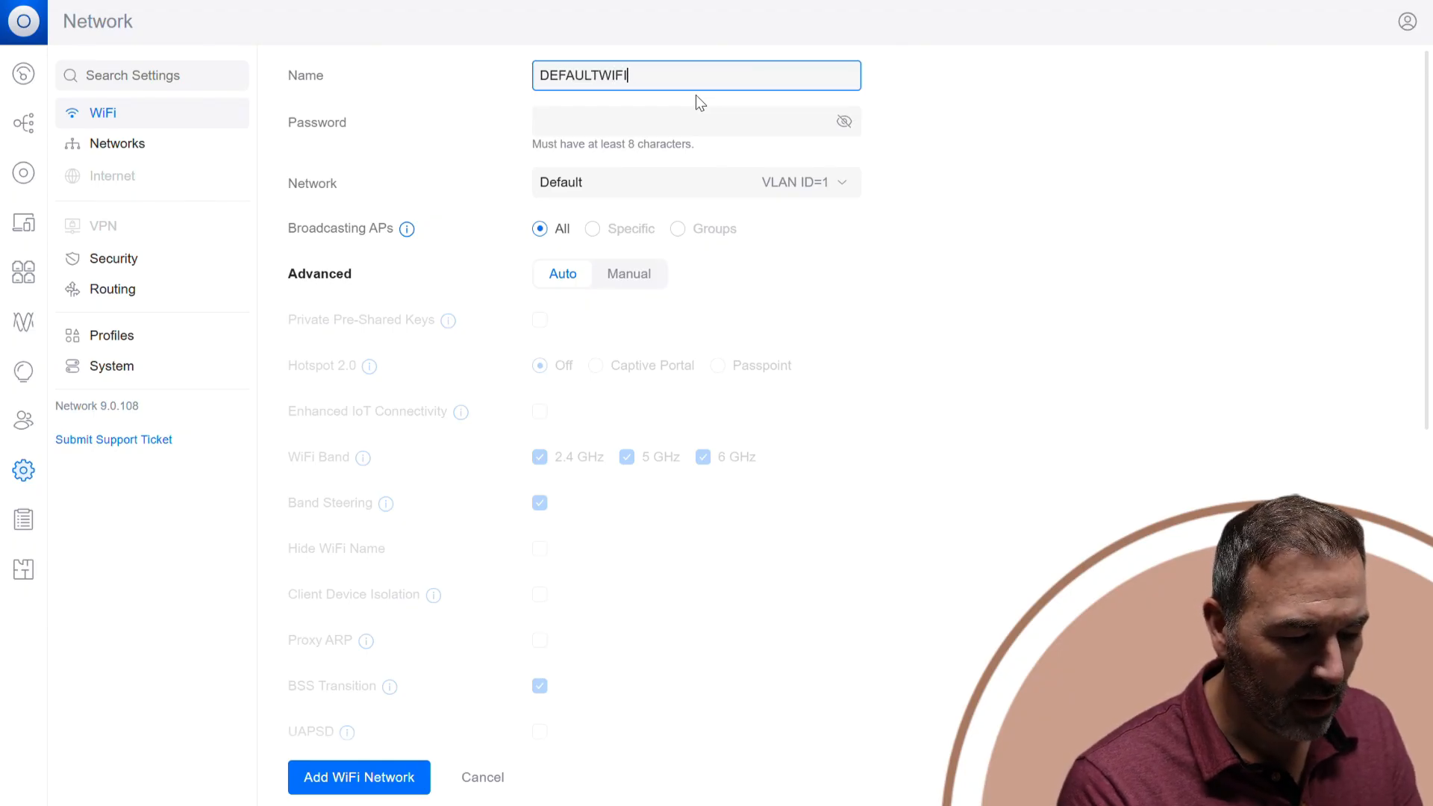
{"action": "left_click", "coordinate": [637, 121]}
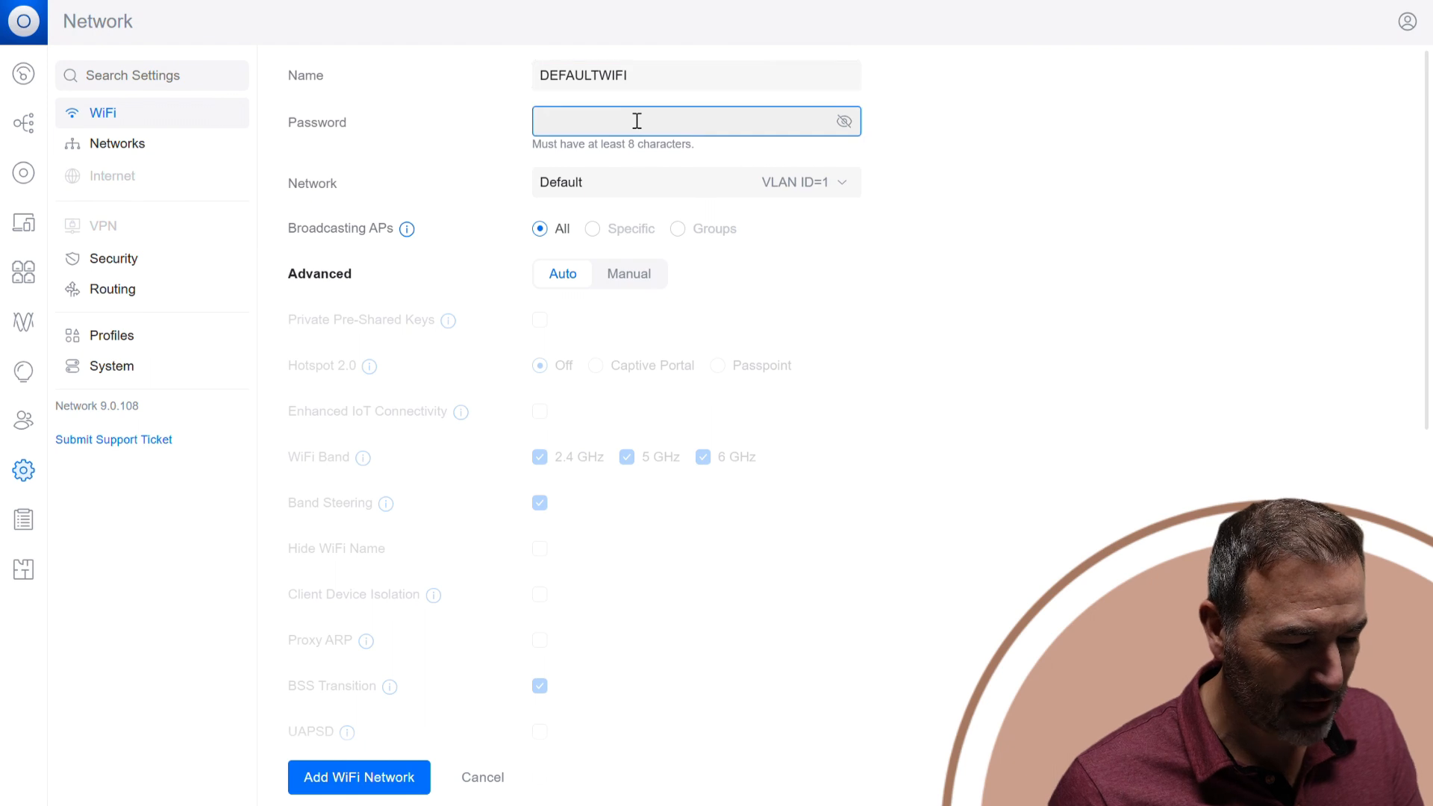
{"action": "type", "text": "••••••••"}
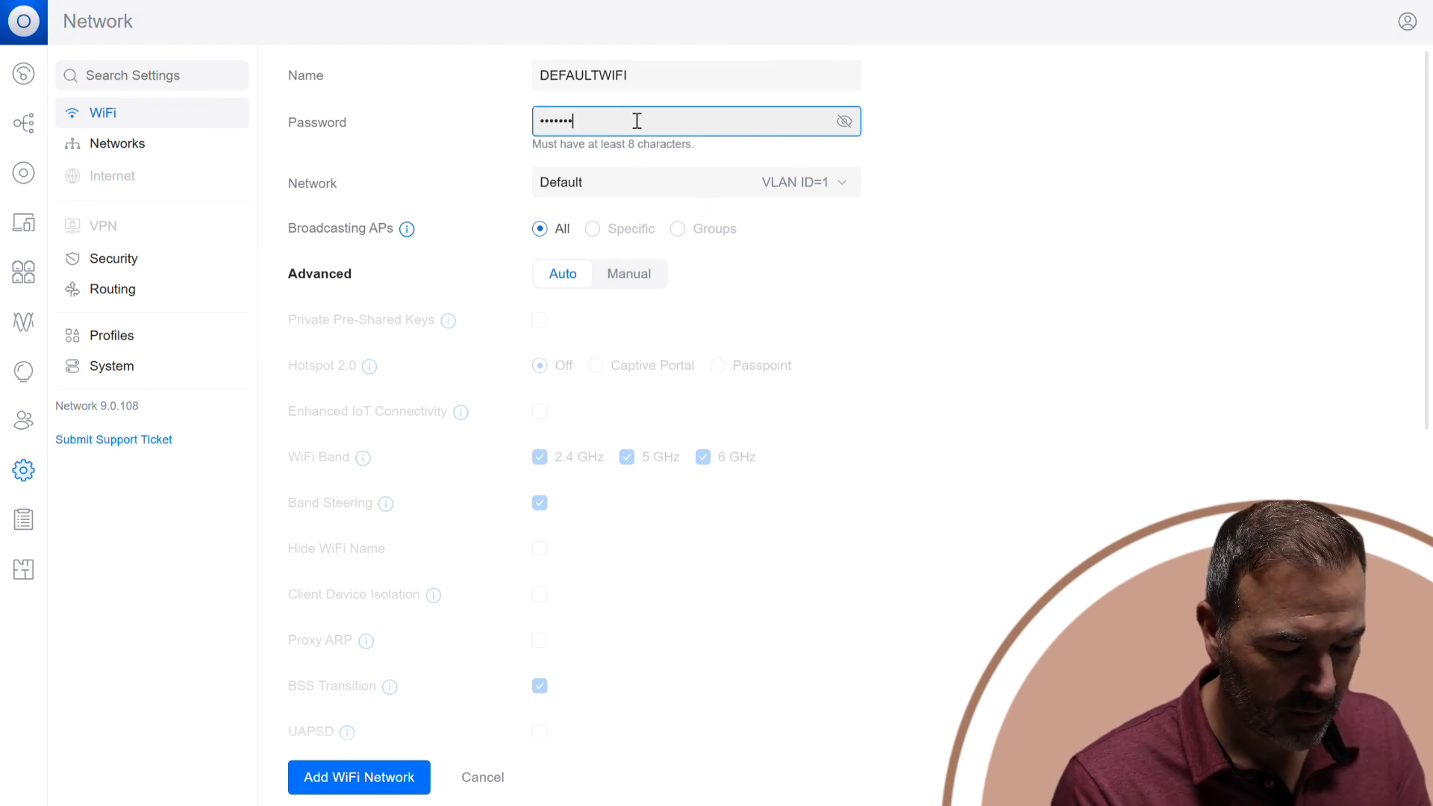
{"action": "type", "text": "••"}
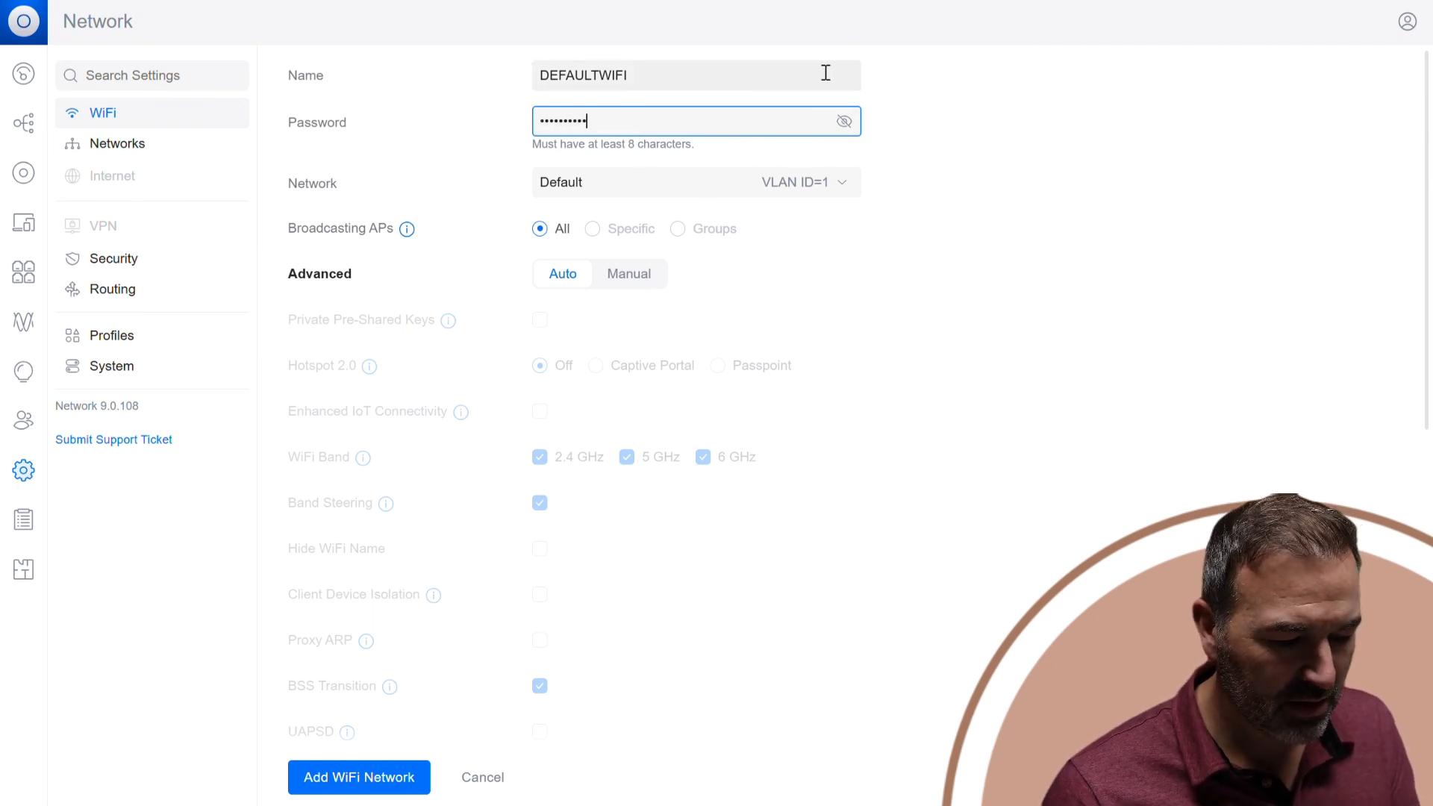
{"action": "left_click", "coordinate": [844, 121]}
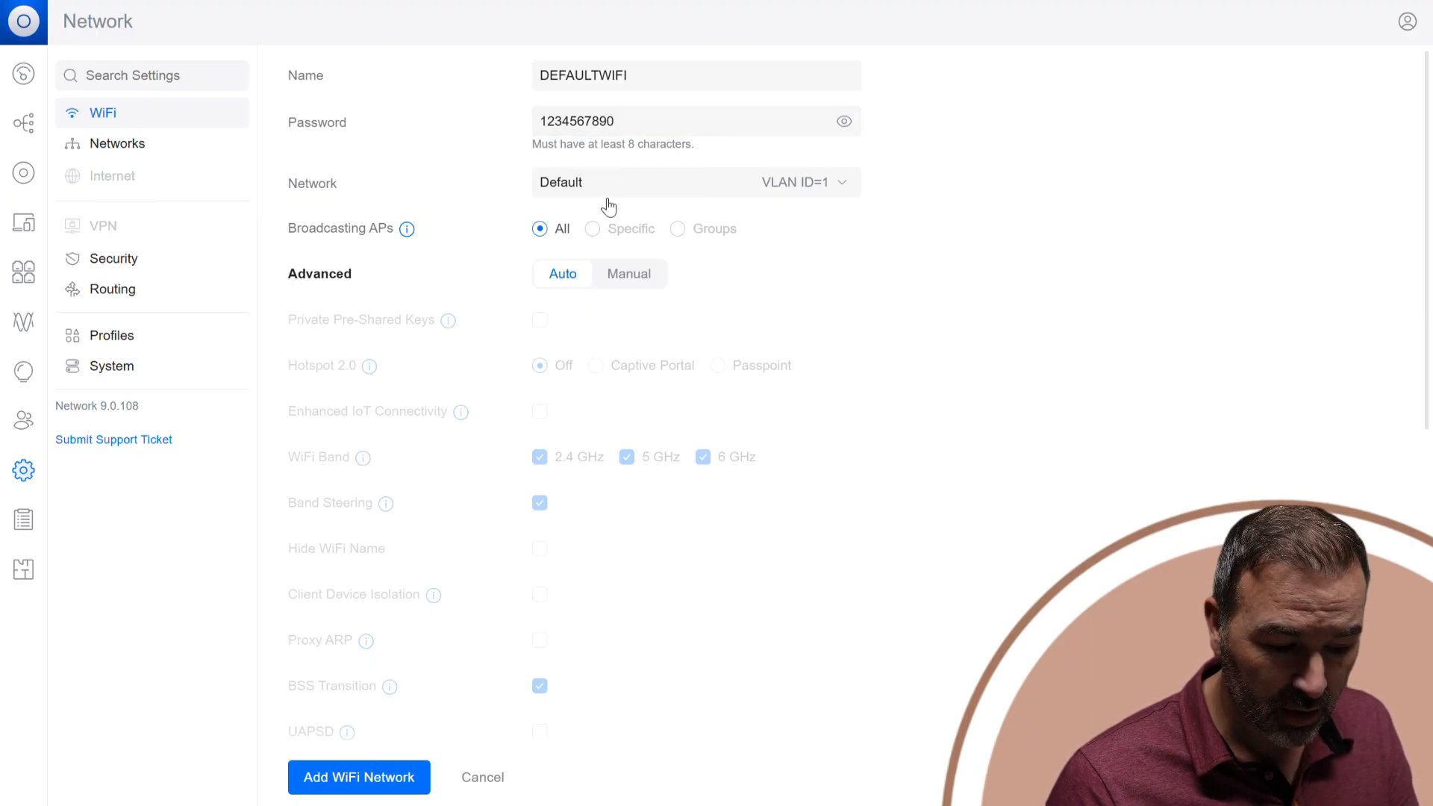
Switch DEFAULTWIFI's advanced settings to Manual, disable Band Steering, enable Fast Roaming and add the WiFi network.
{"action": "left_click", "coordinate": [630, 274]}
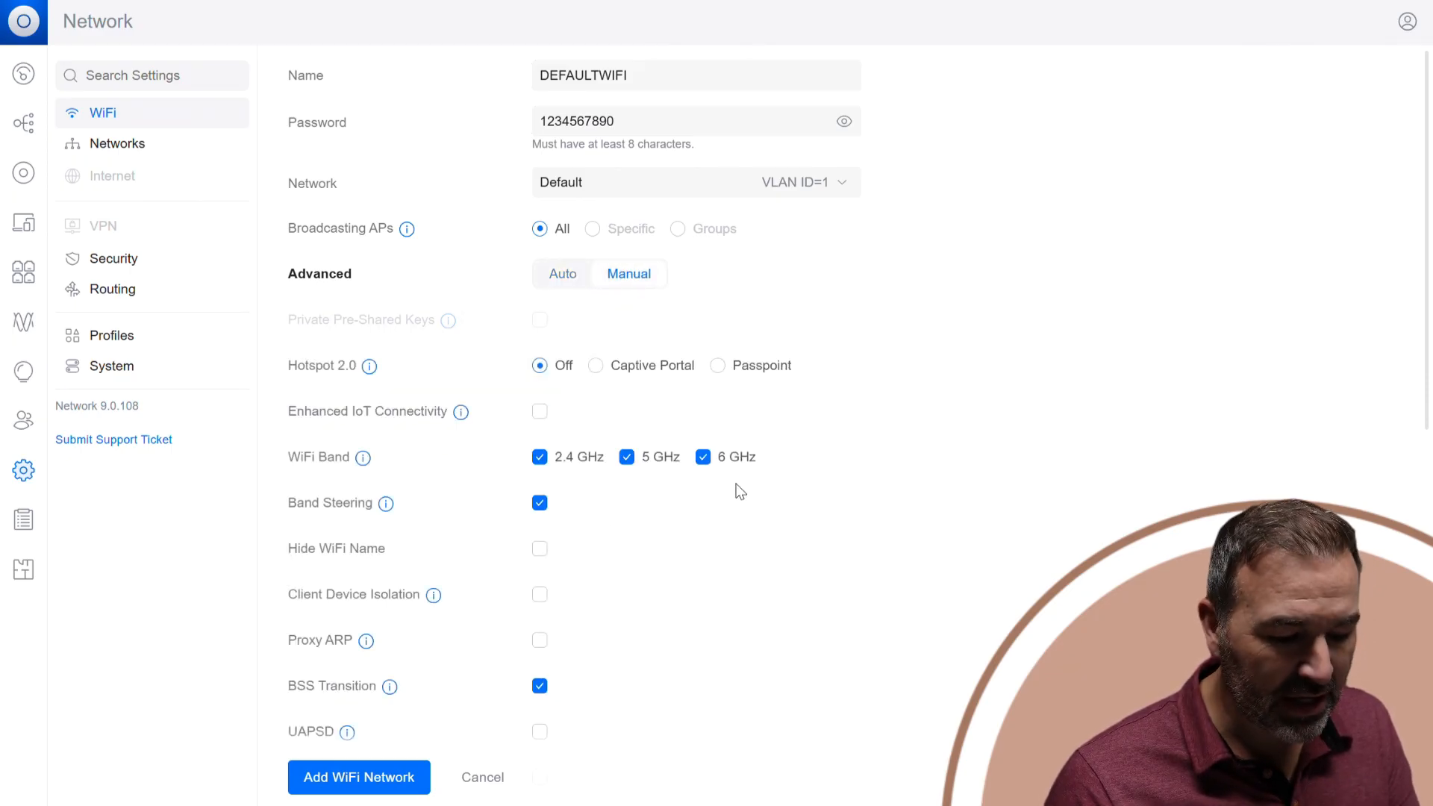
{"action": "scroll", "coordinate": [631, 495], "scroll_direction": "down", "scroll_amount": 2}
{"action": "left_click", "coordinate": [540, 312]}
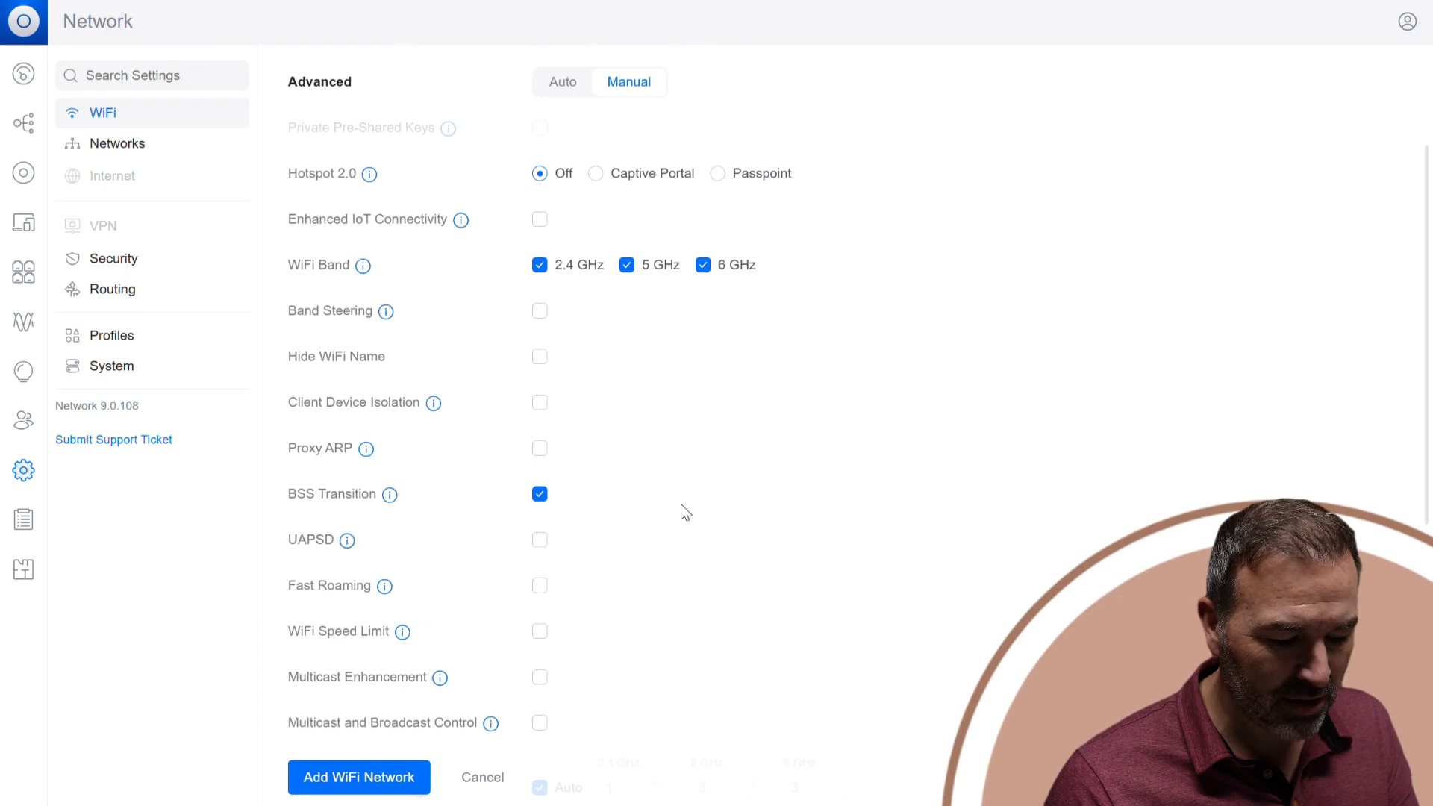
{"action": "scroll", "coordinate": [681, 512], "scroll_direction": "down", "scroll_amount": 1}
{"action": "left_click", "coordinate": [539, 492]}
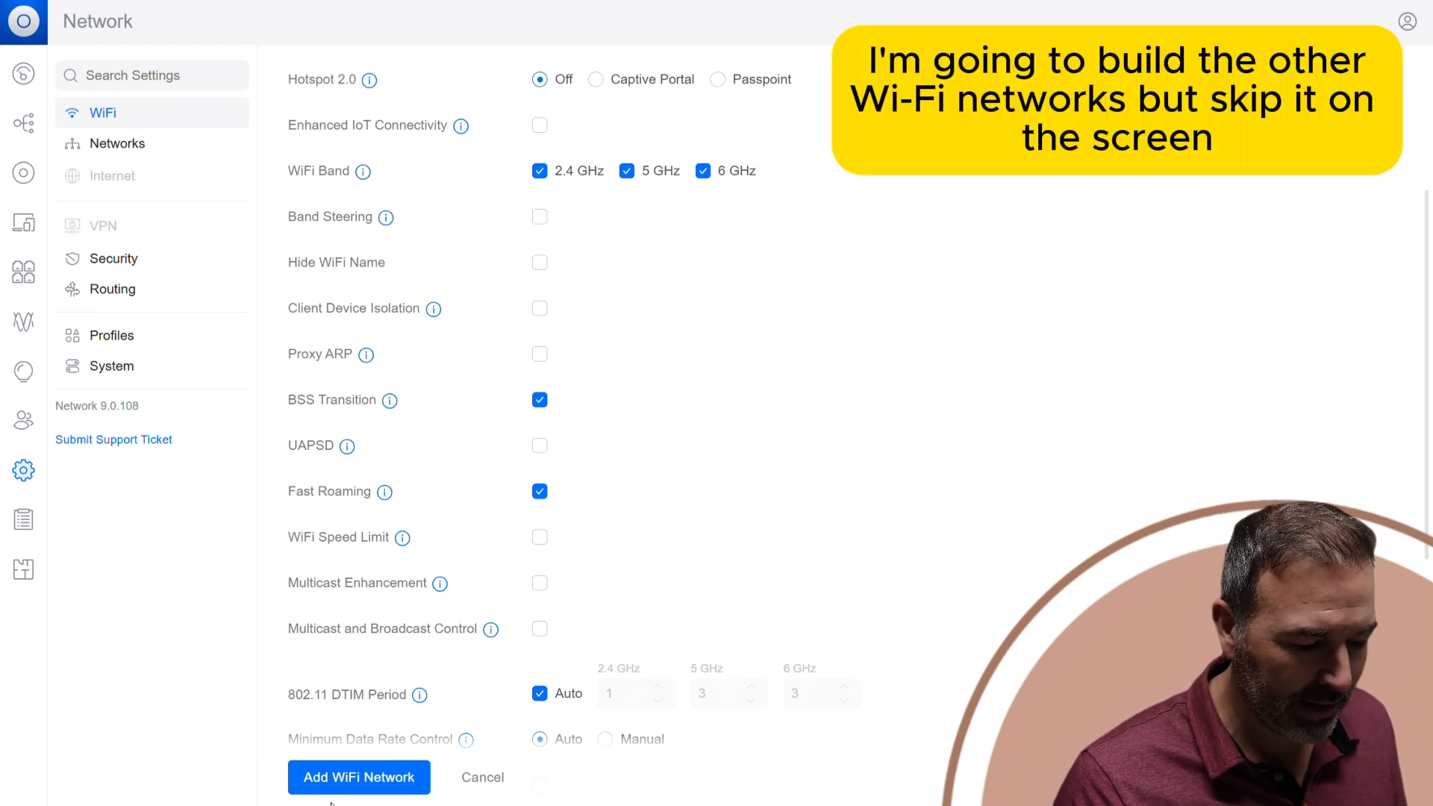
{"action": "left_click", "coordinate": [373, 777]}
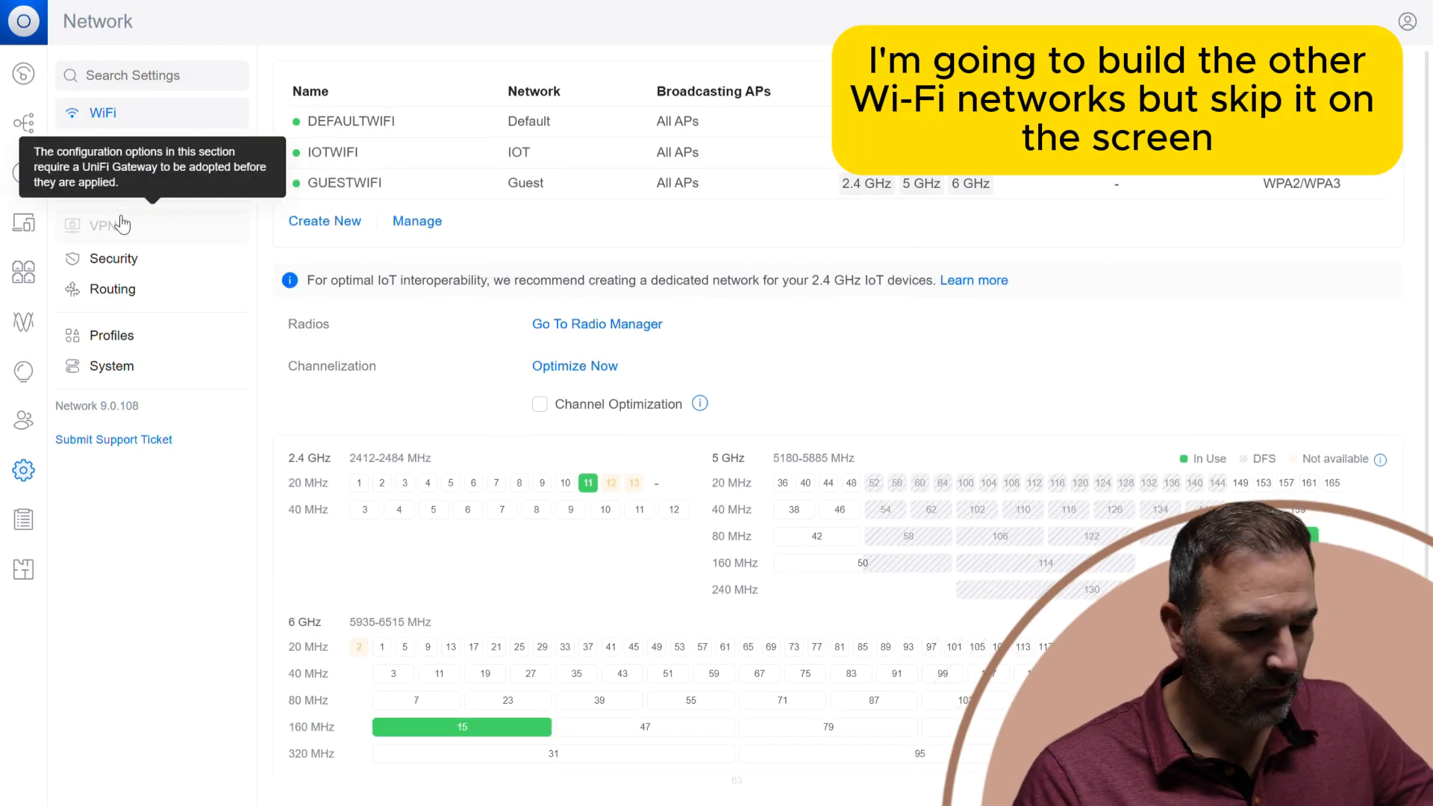
{"action": "left_click", "coordinate": [22, 177]}
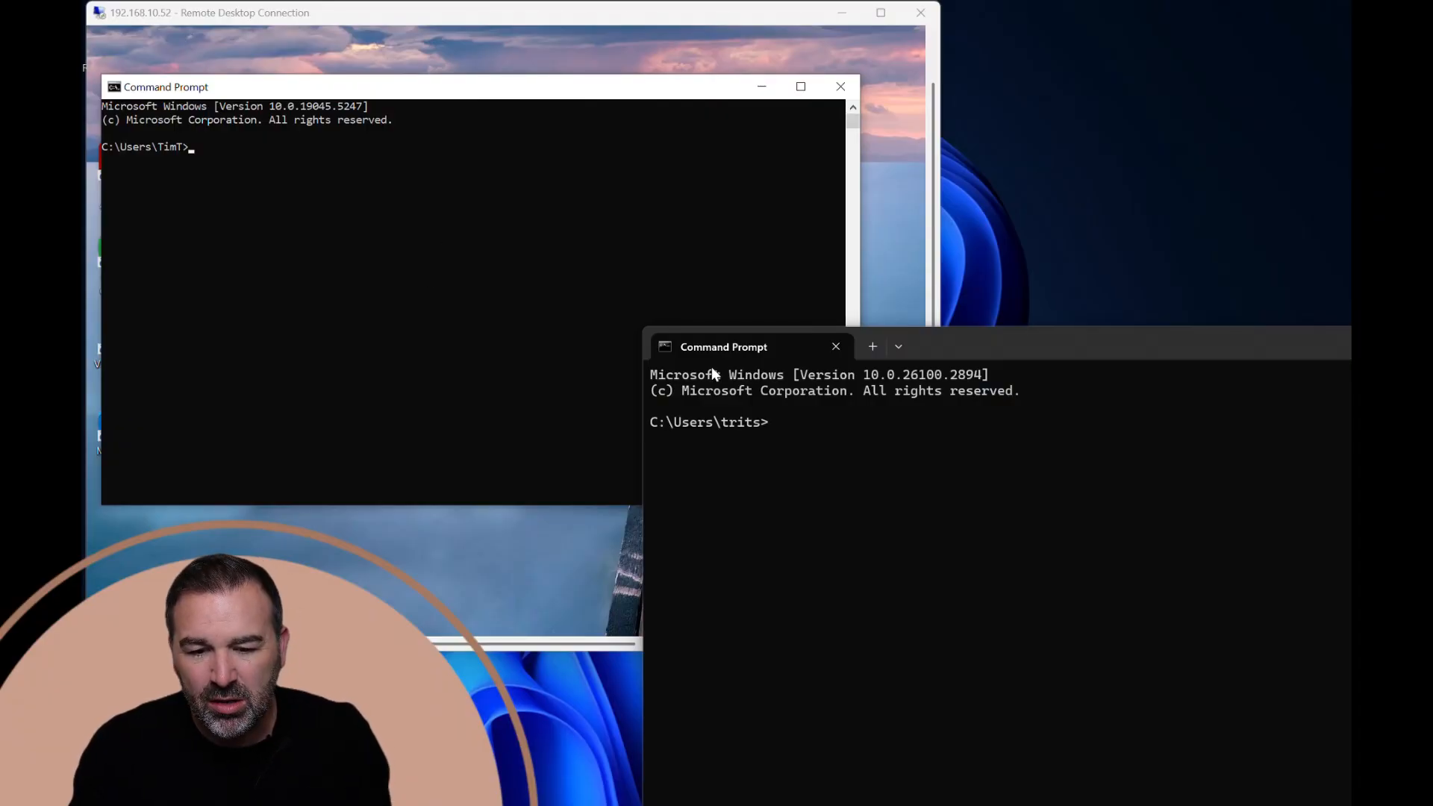
Run ipconfig in the local Command Prompt to check the Wi-Fi adapter's addresses, positioning its window beside the Remote Desktop session.
{"action": "left_click_drag", "start_coordinate": [957, 355], "coordinate": [845, 282]}
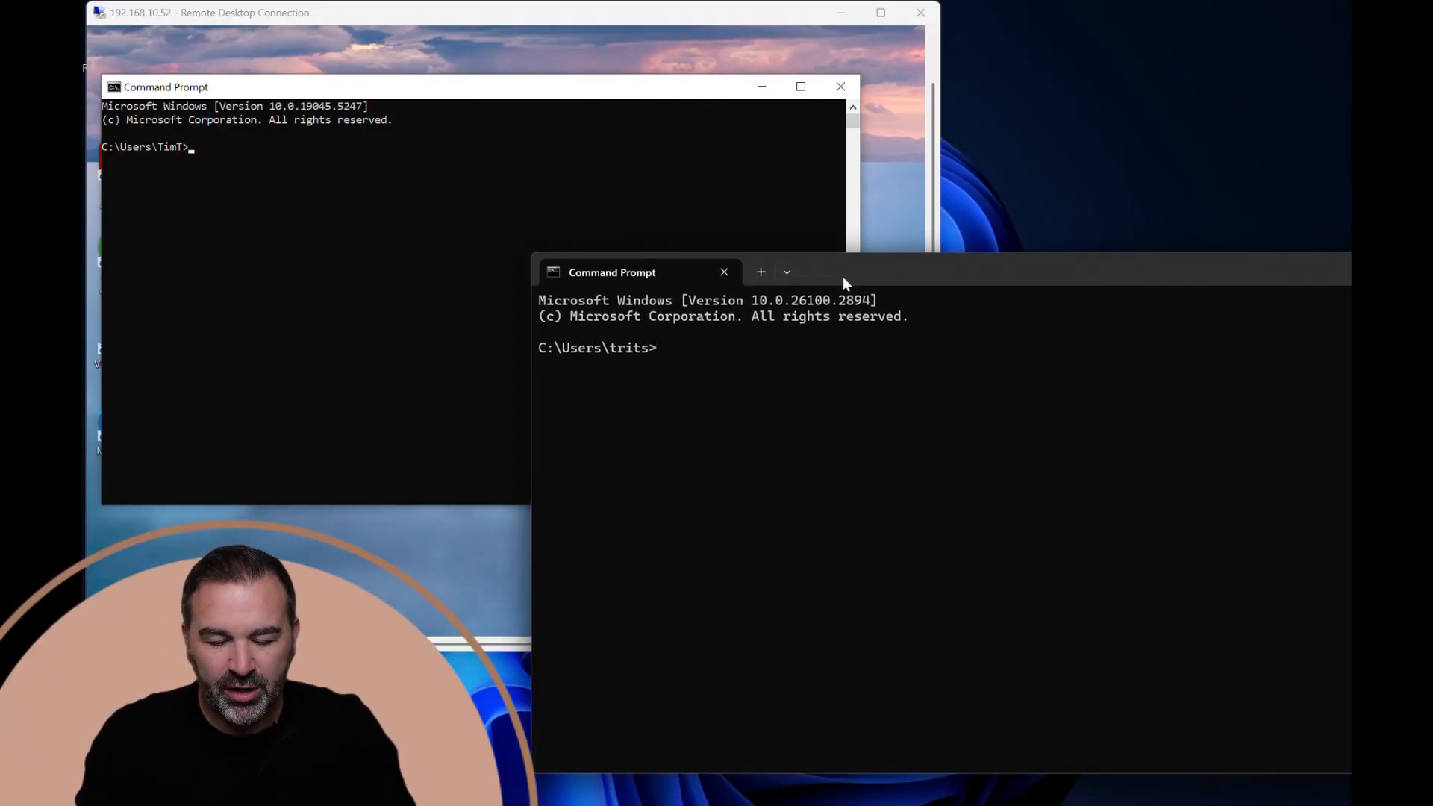
{"action": "type", "text": "iopconf"}
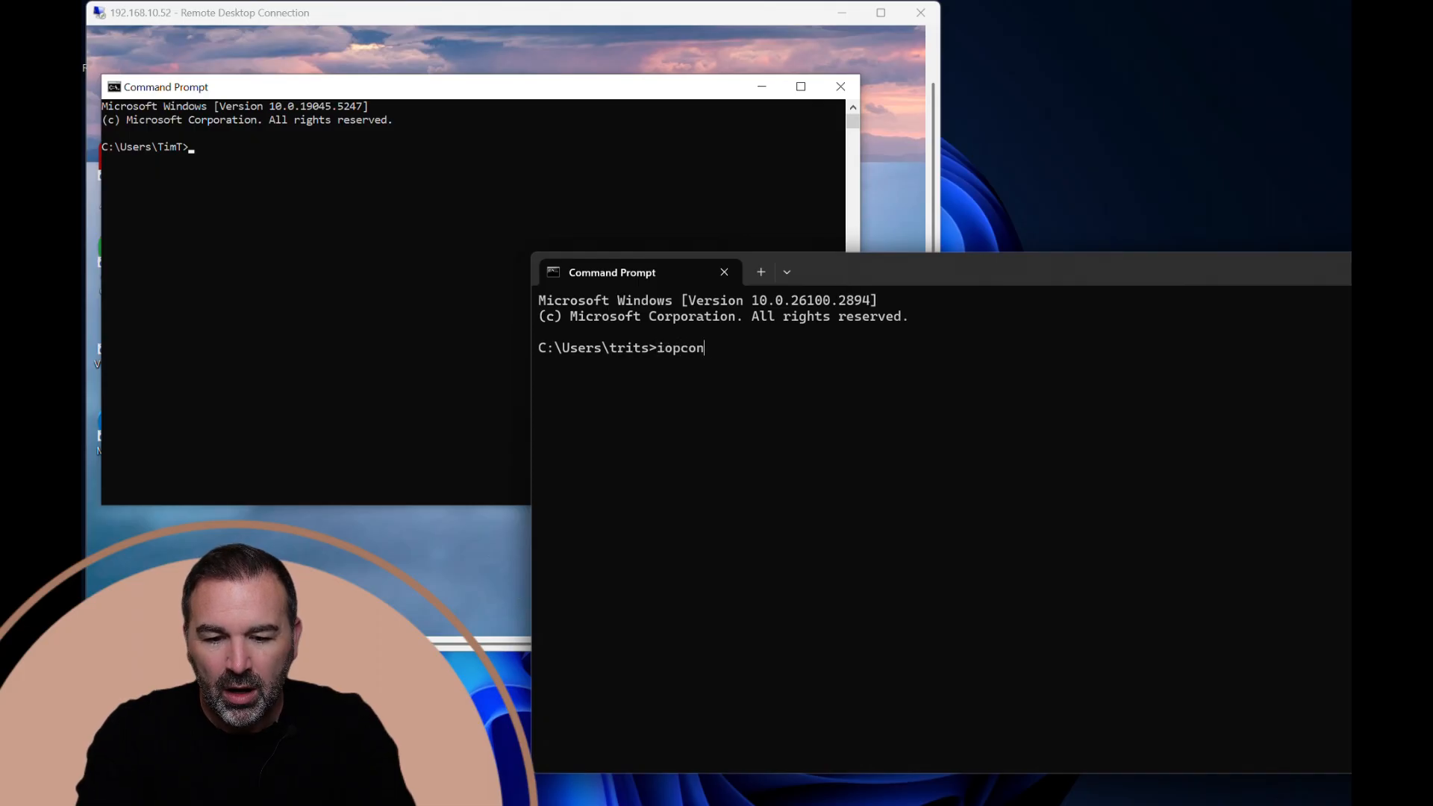
{"action": "key", "text": "BackSpace"}
{"action": "key", "text": "BackSpace"}
{"action": "key", "text": "BackSpace"}
{"action": "key", "text": "BackSpace"}
{"action": "key", "text": "BackSpace"}
{"action": "key", "text": "BackSpace"}
{"action": "type", "text": "pcon"}
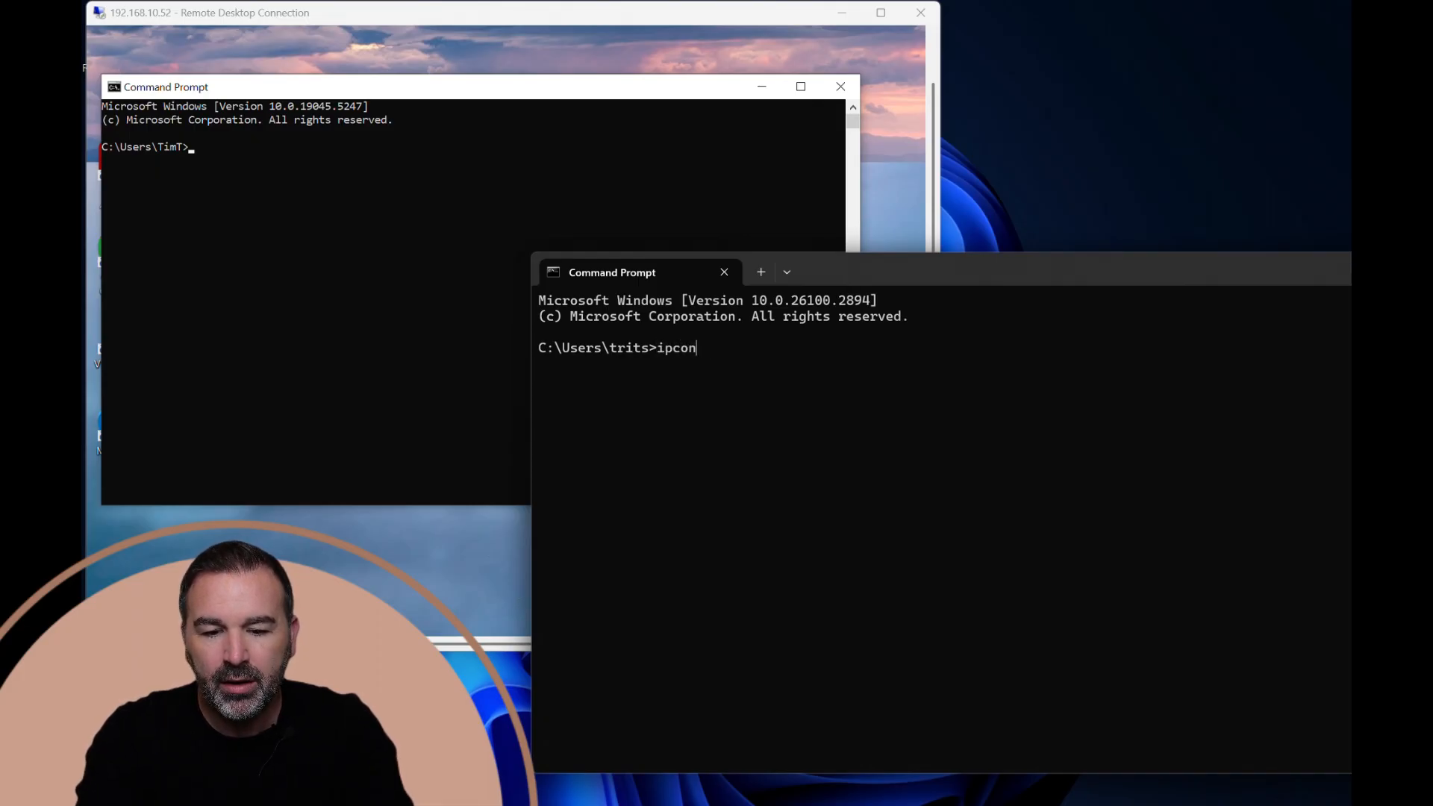
{"action": "type", "text": "fig"}
{"action": "key", "text": "Return"}
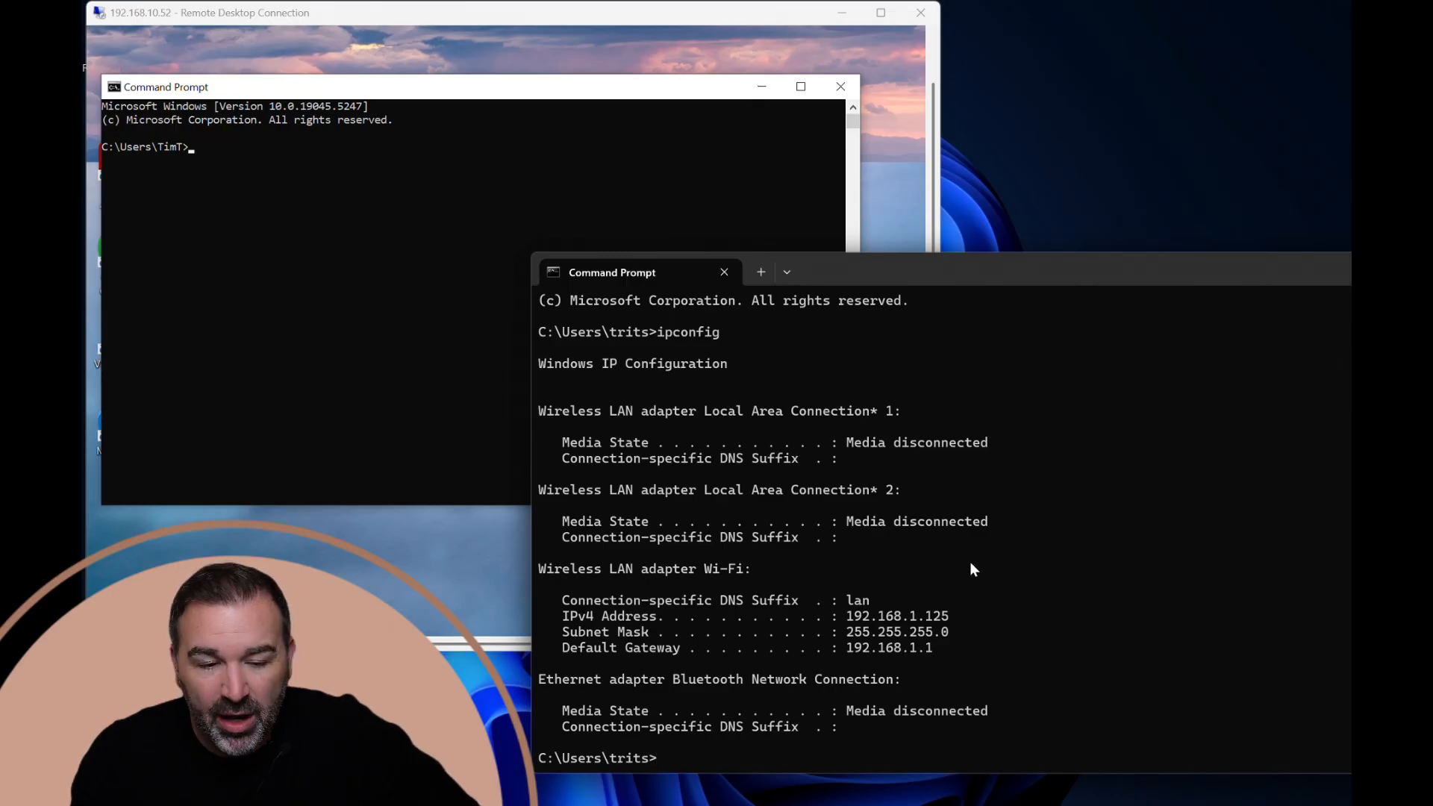
{"action": "left_click_drag", "start_coordinate": [835, 271], "coordinate": [873, 296]}
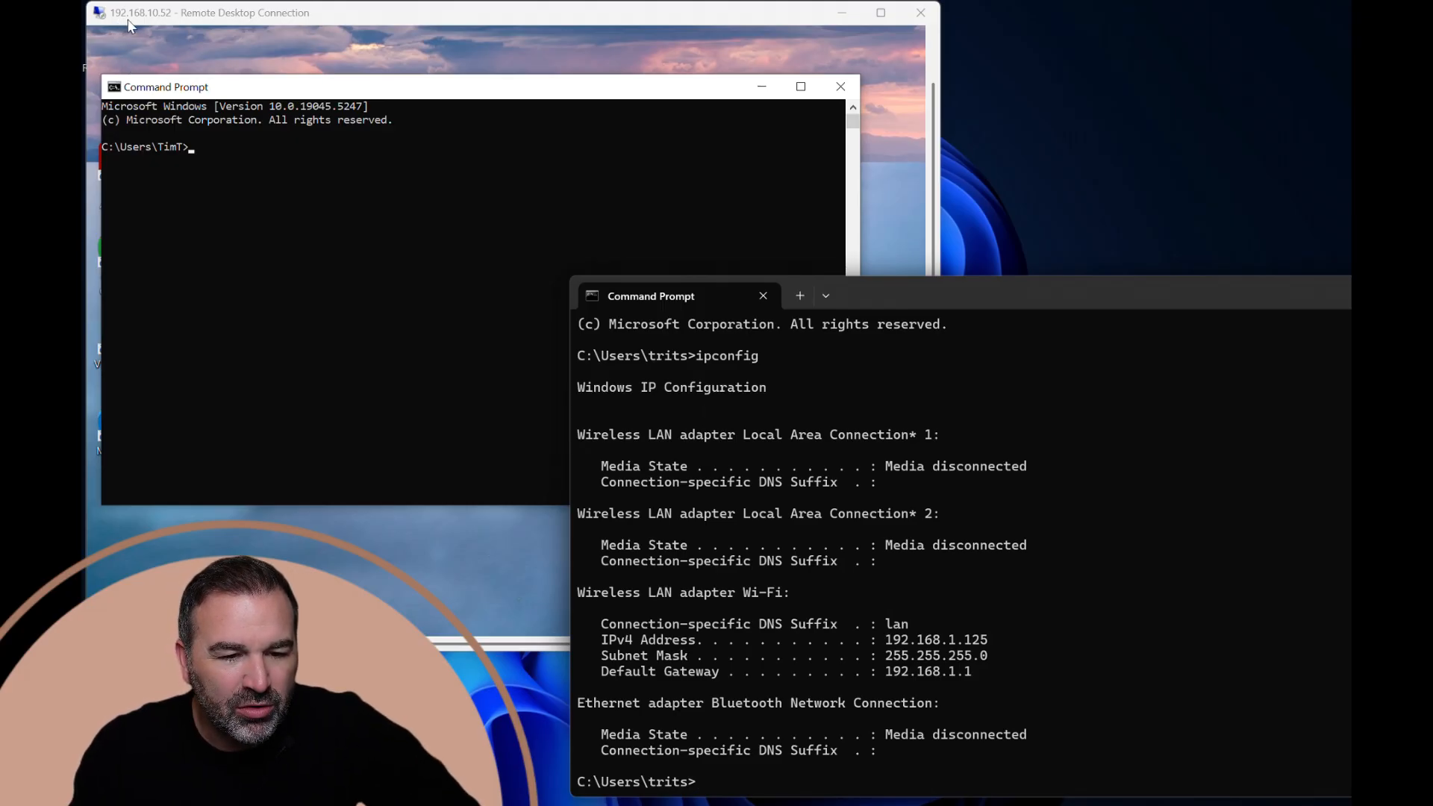
Run ipconfig in the Command Prompt of the Remote Desktop session to check that computer's network addresses.
{"action": "left_click", "coordinate": [211, 144]}
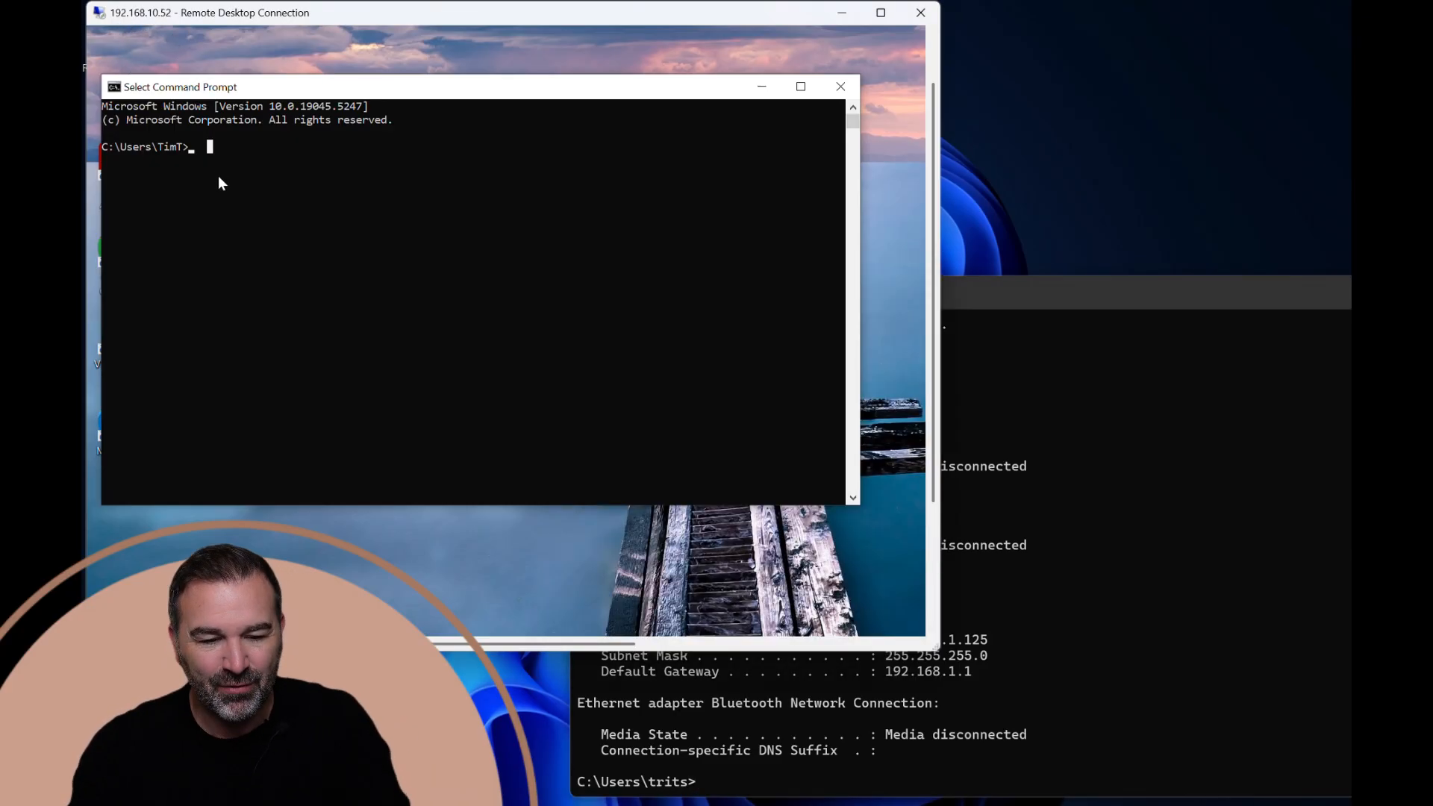
{"action": "type", "text": "ipconfig"}
{"action": "key", "text": "Return"}
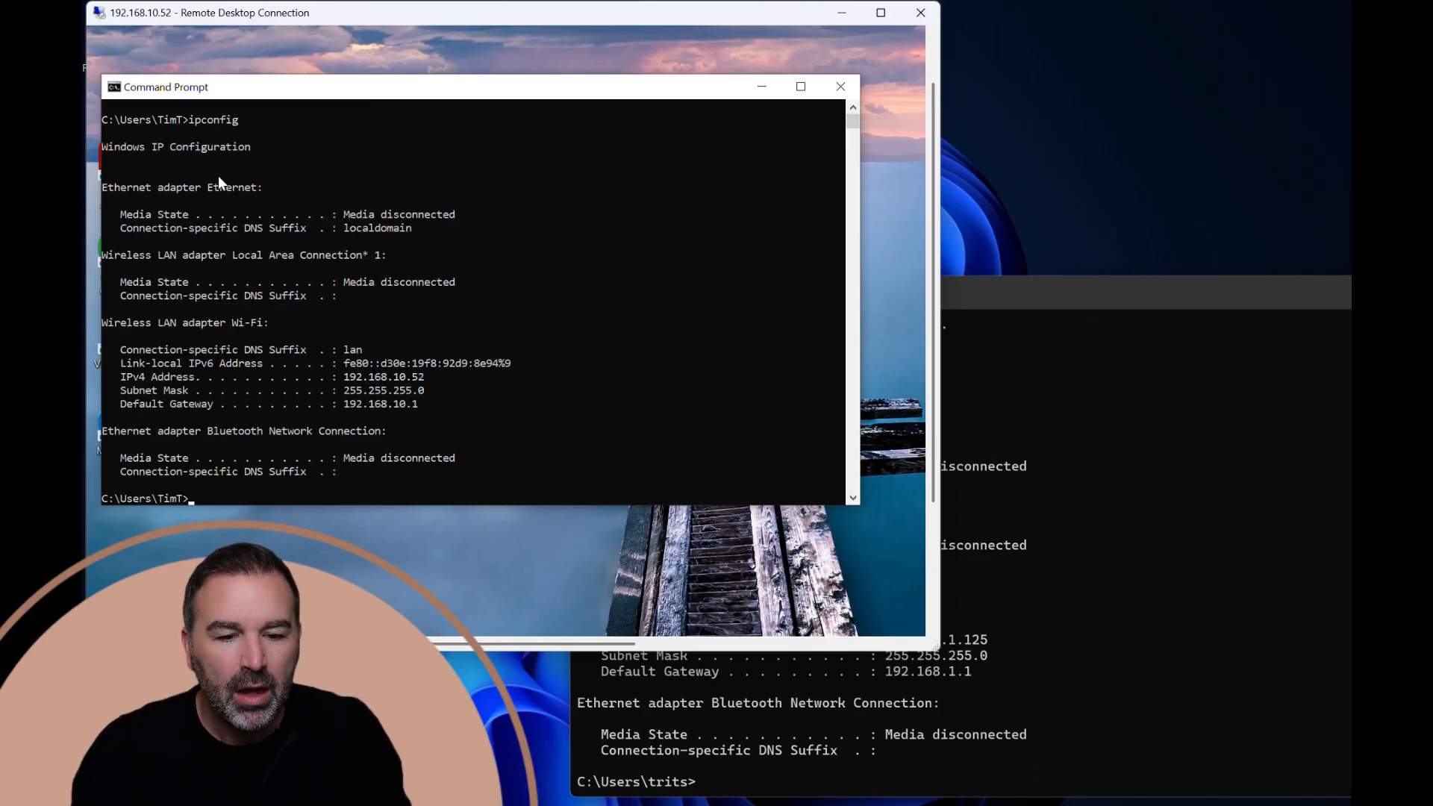
Try to start a continuous ping of 192.168.10.52 from the local Command Prompt.
{"action": "left_click", "coordinate": [1004, 295]}
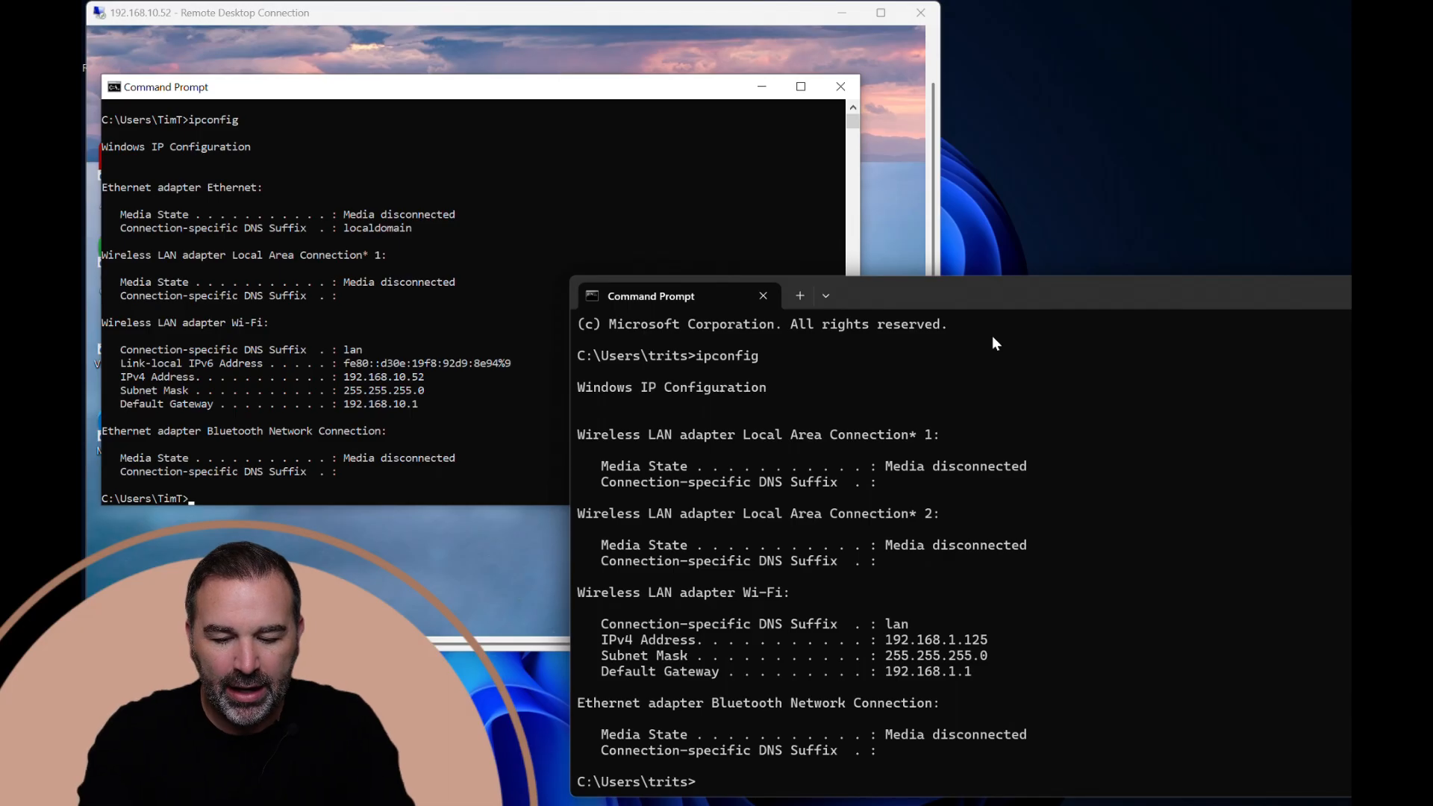
{"action": "type", "text": "ipco"}
{"action": "key", "text": "BackSpace"}
{"action": "key", "text": "BackSpace"}
{"action": "key", "text": "BackSpace"}
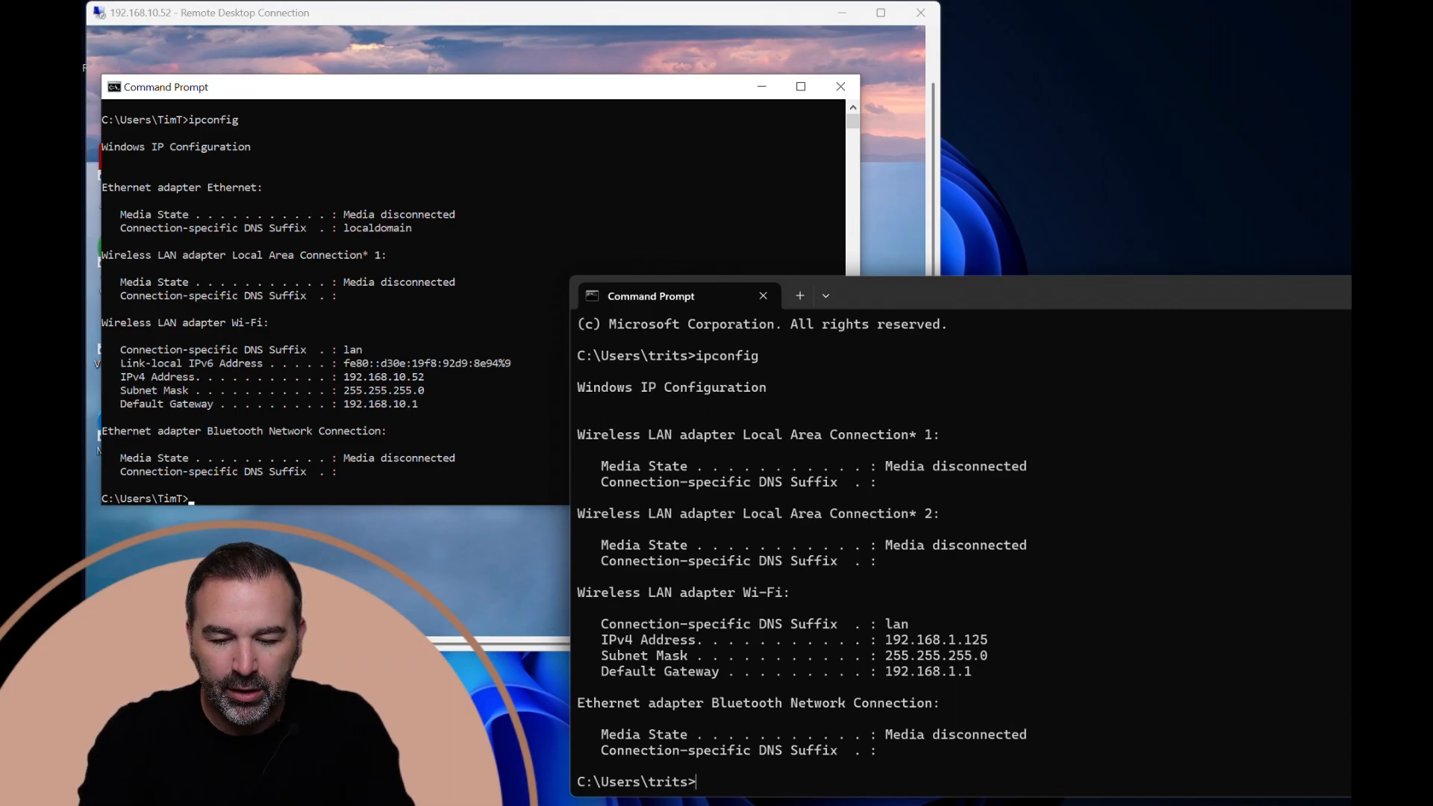
{"action": "type", "text": "ping "}
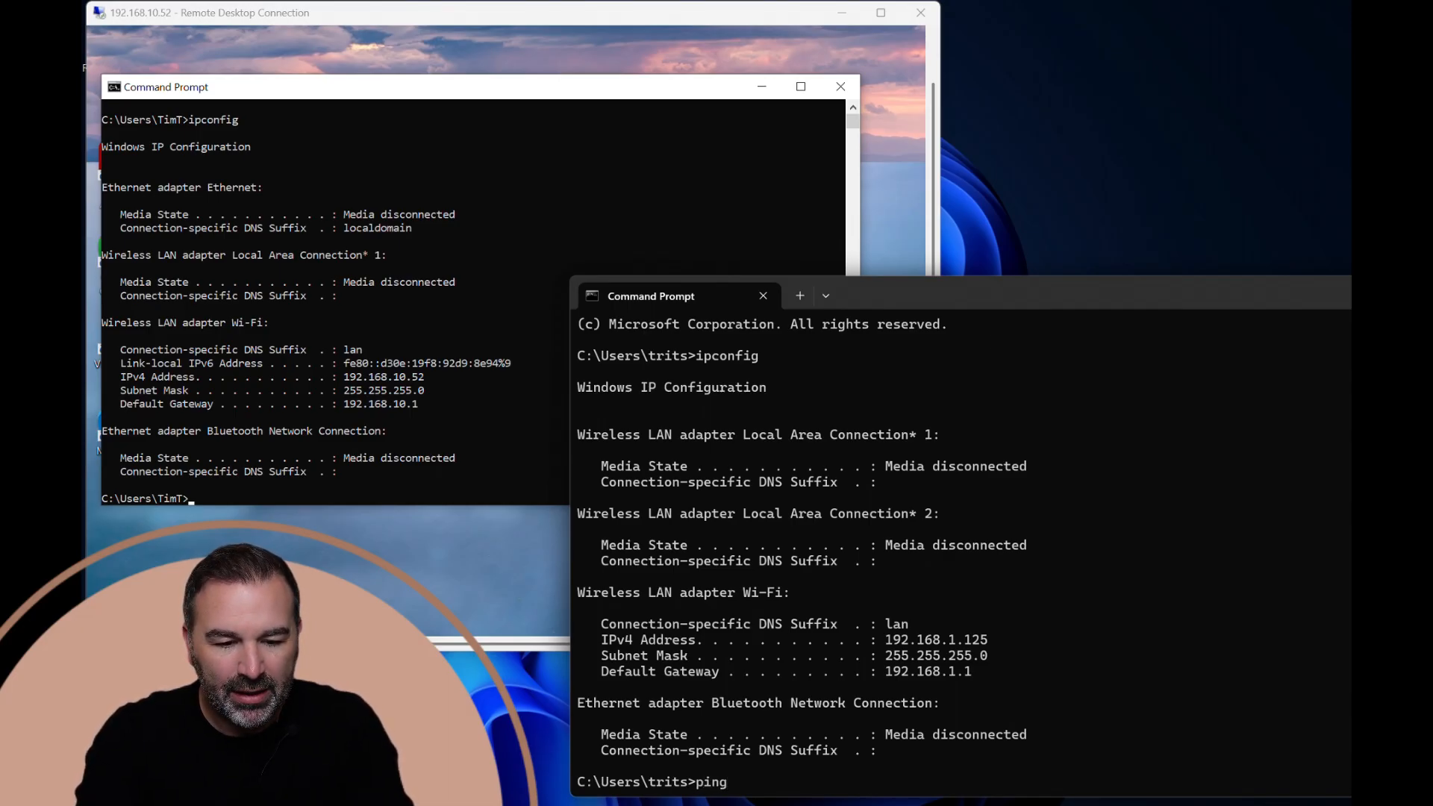
{"action": "type", "text": "192.168.1"}
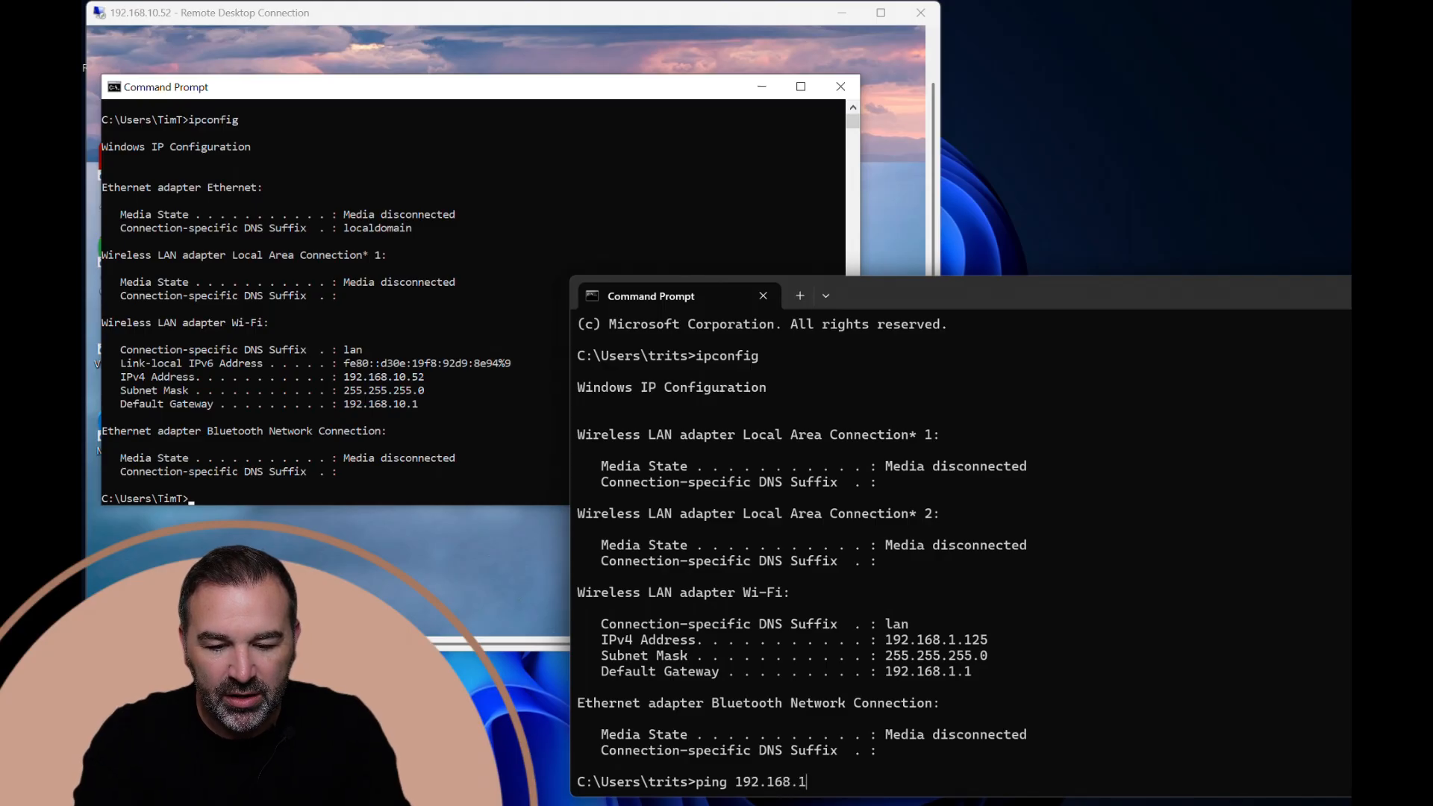
{"action": "type", "text": "0."}
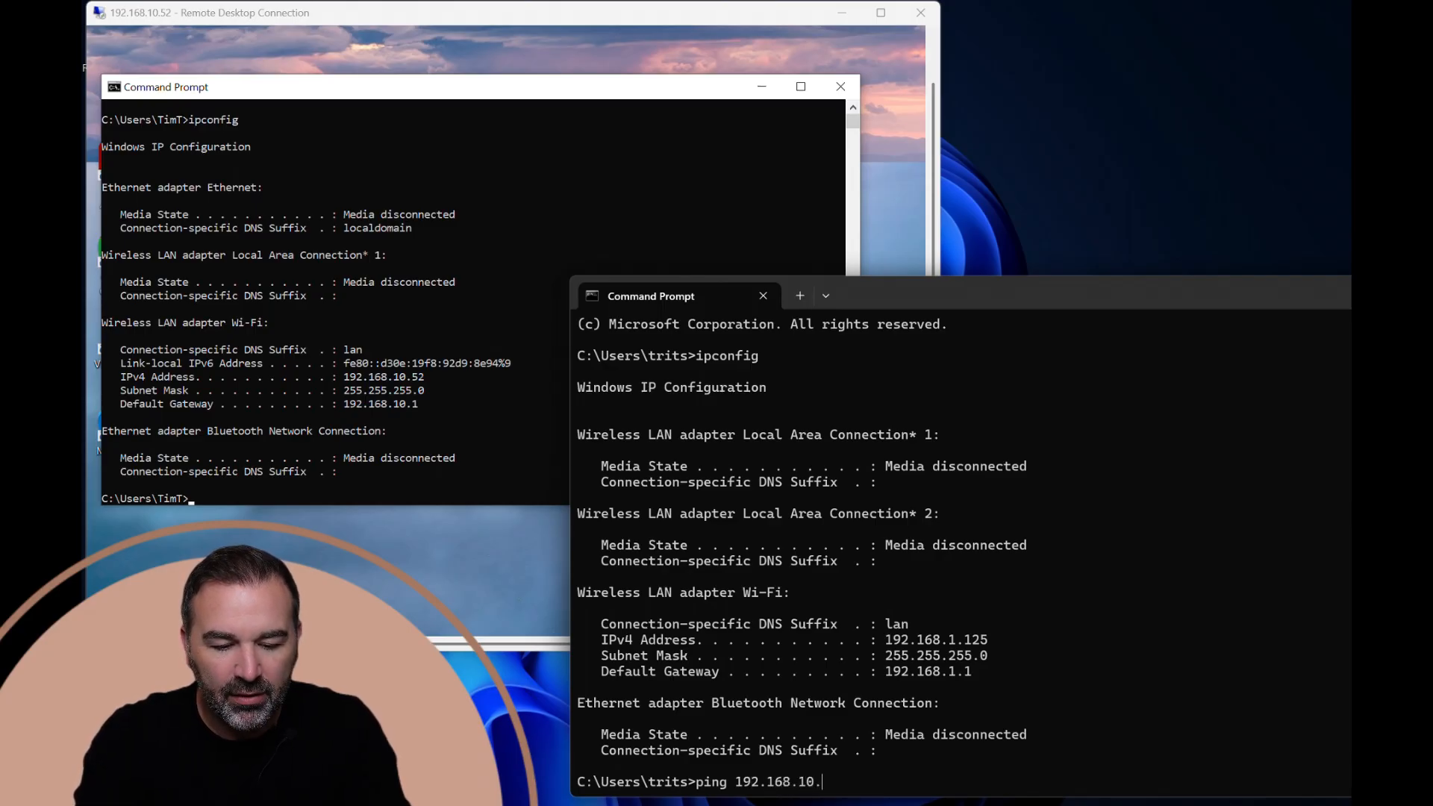
{"action": "type", "text": "52-t"}
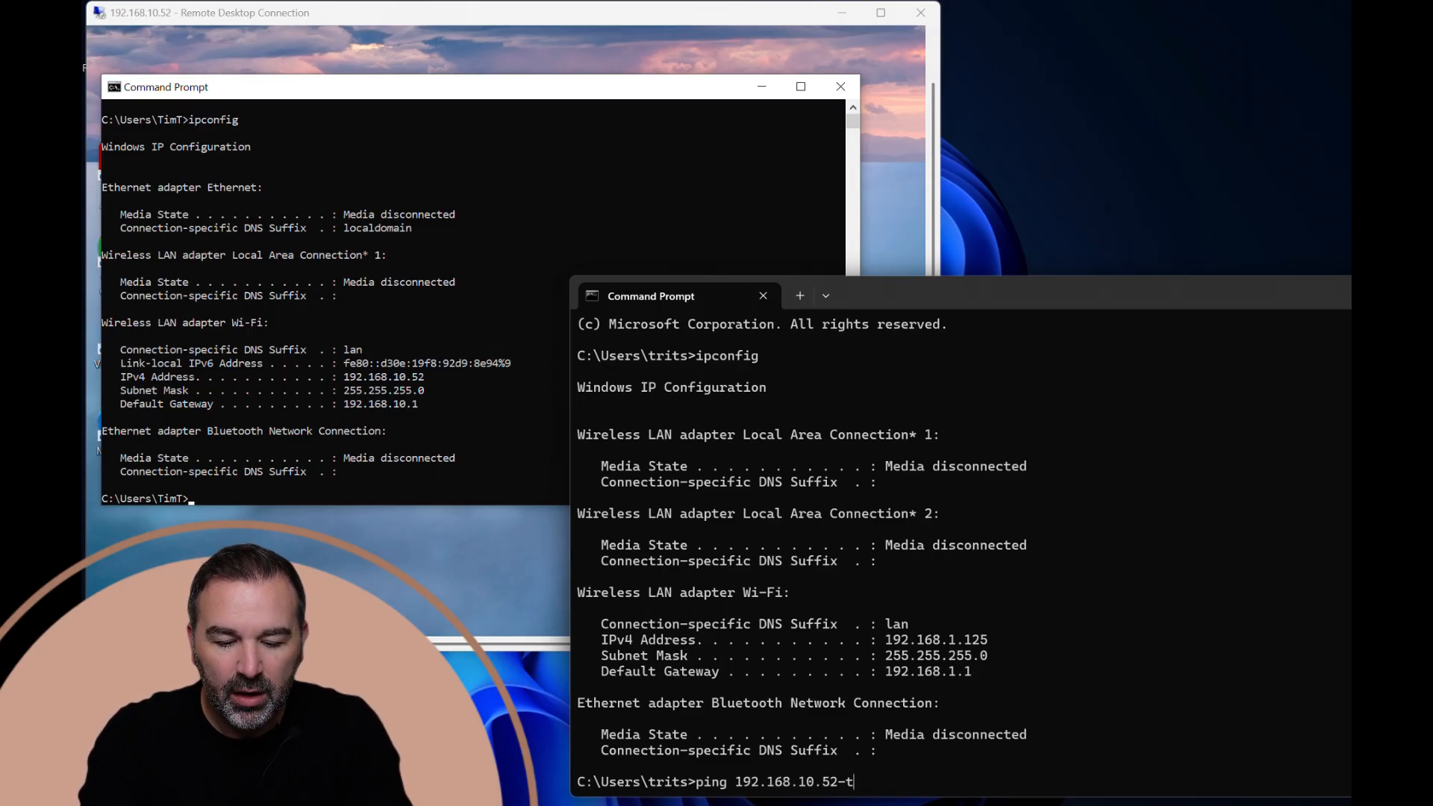
{"action": "key", "text": "Return"}
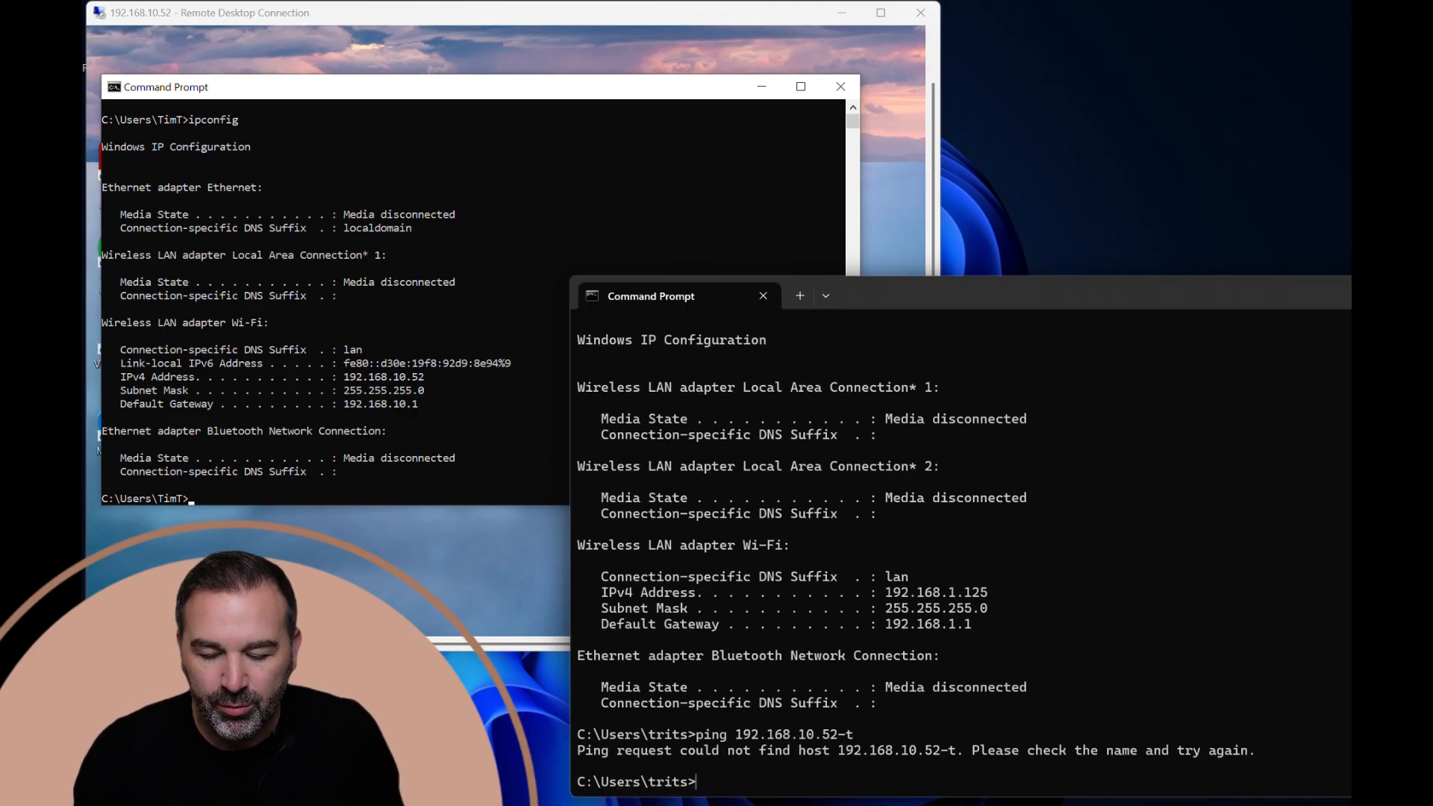
Correct the local command to ping 192.168.10.52 -t, with a space before the option, and run it.
{"action": "key", "text": "Up"}
{"action": "key", "text": "BackSpace"}
{"action": "key", "text": "BackSpace"}
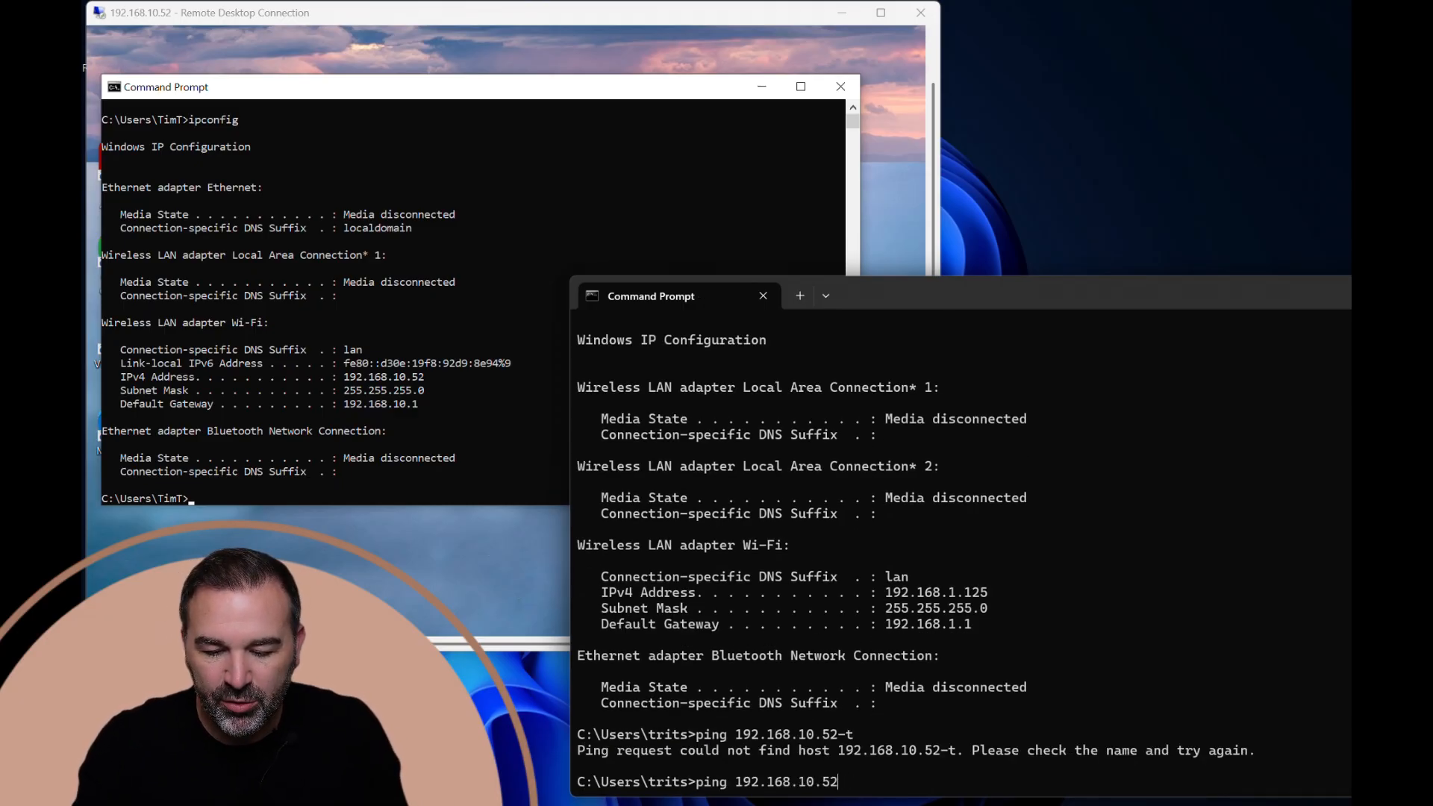
{"action": "type", "text": "-t"}
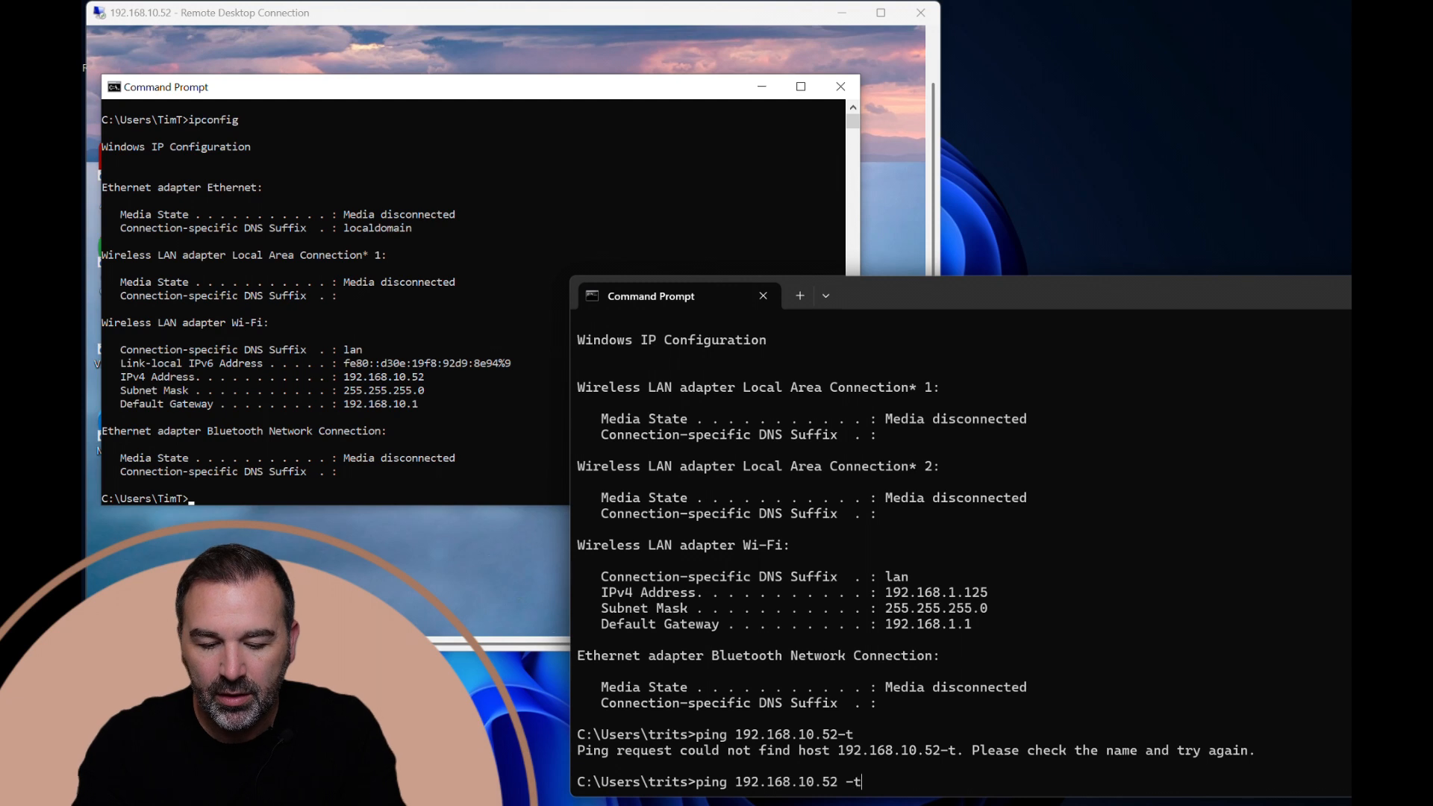
{"action": "key", "text": "Return"}
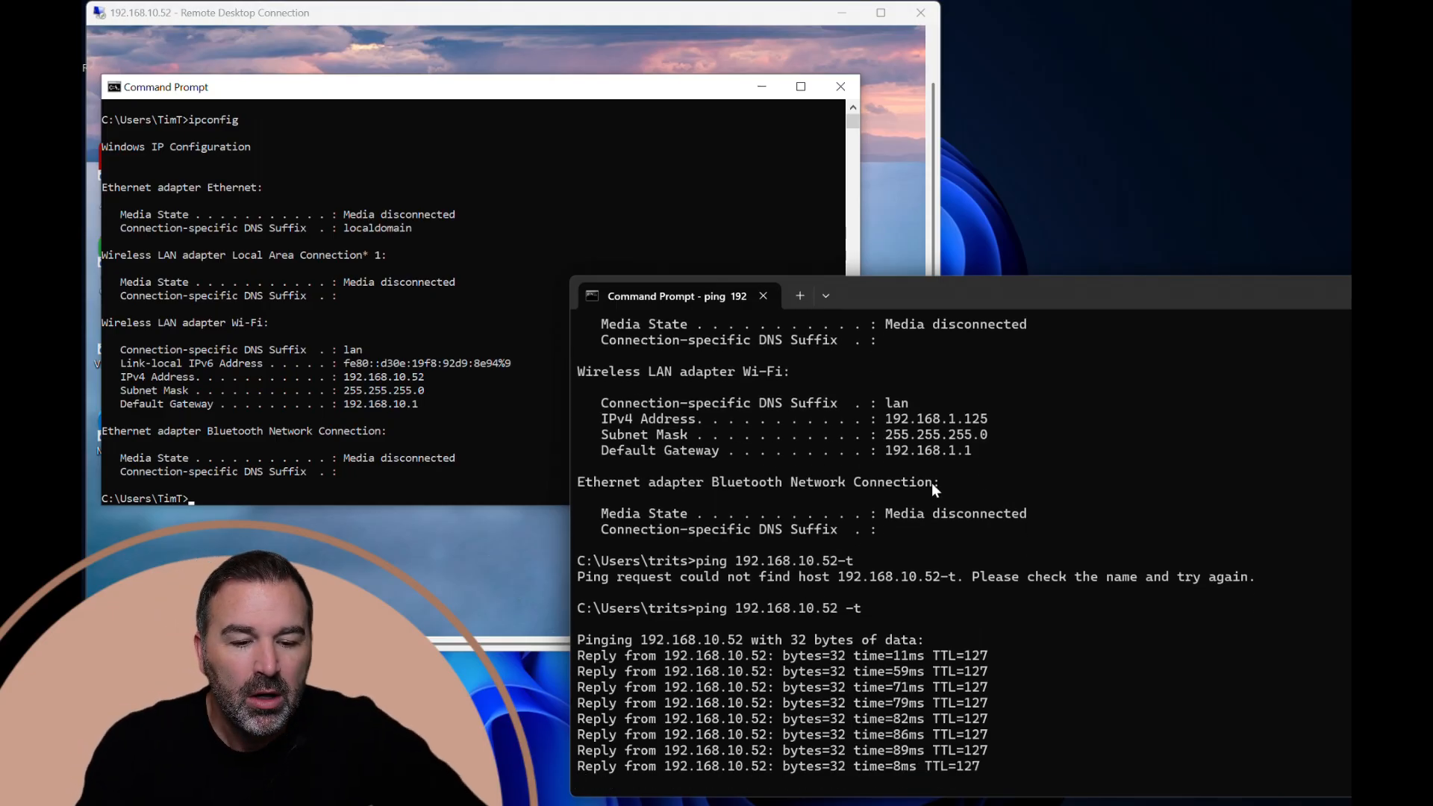
Ping the local computer at 192.168.1.125 from the remote session's Command Prompt and stop the ping early.
{"action": "left_click", "coordinate": [236, 498]}
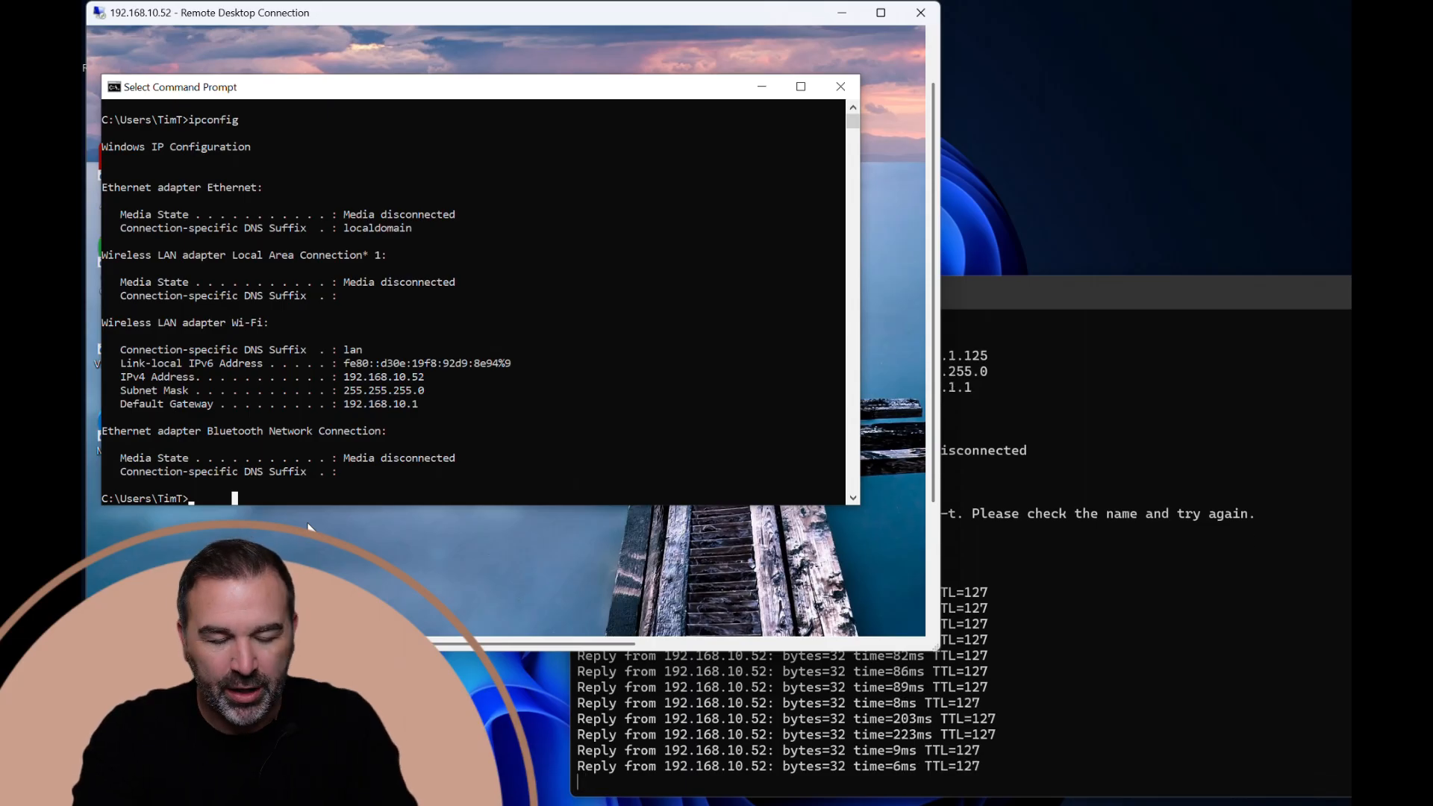
{"action": "key", "text": "Escape"}
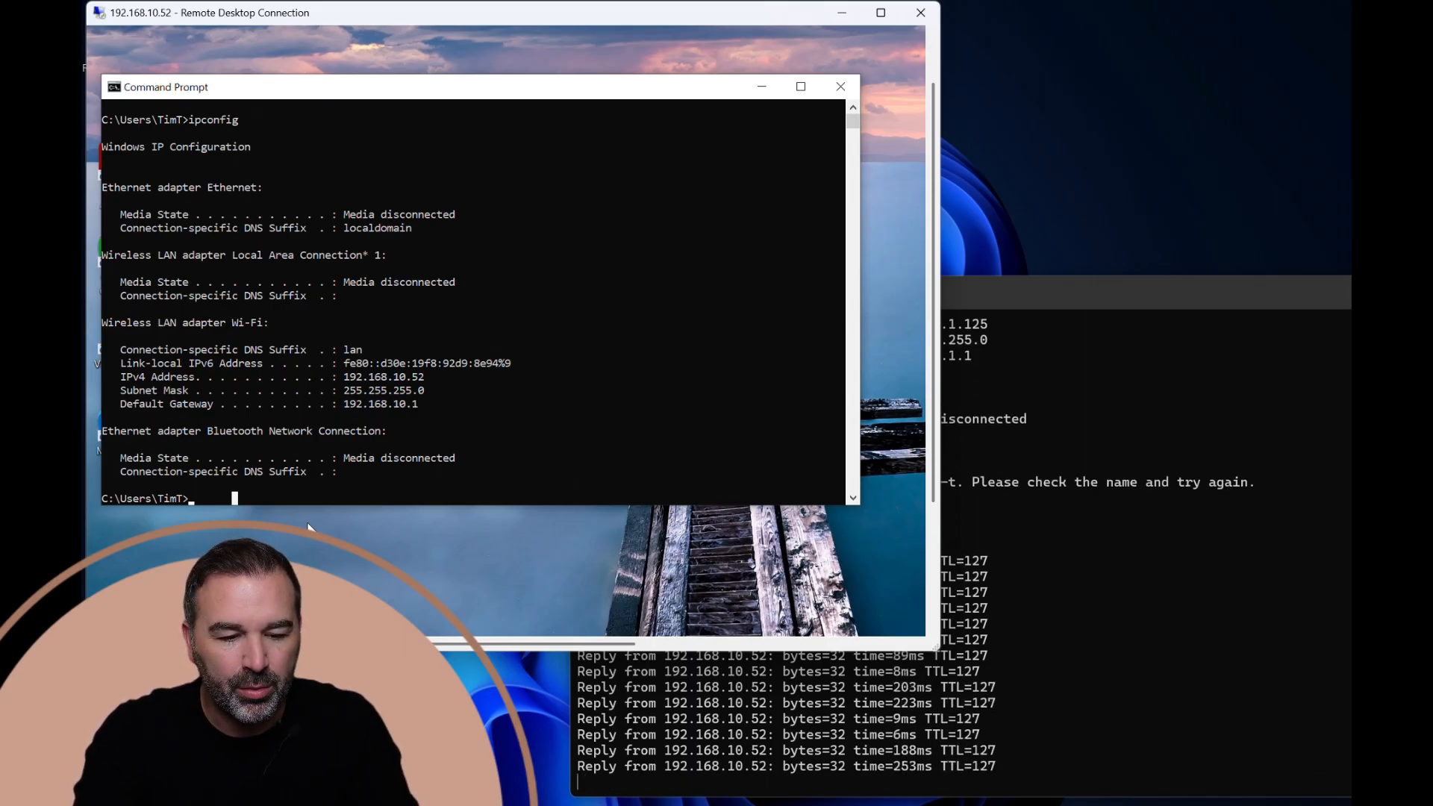
{"action": "type", "text": "ping 192.1"}
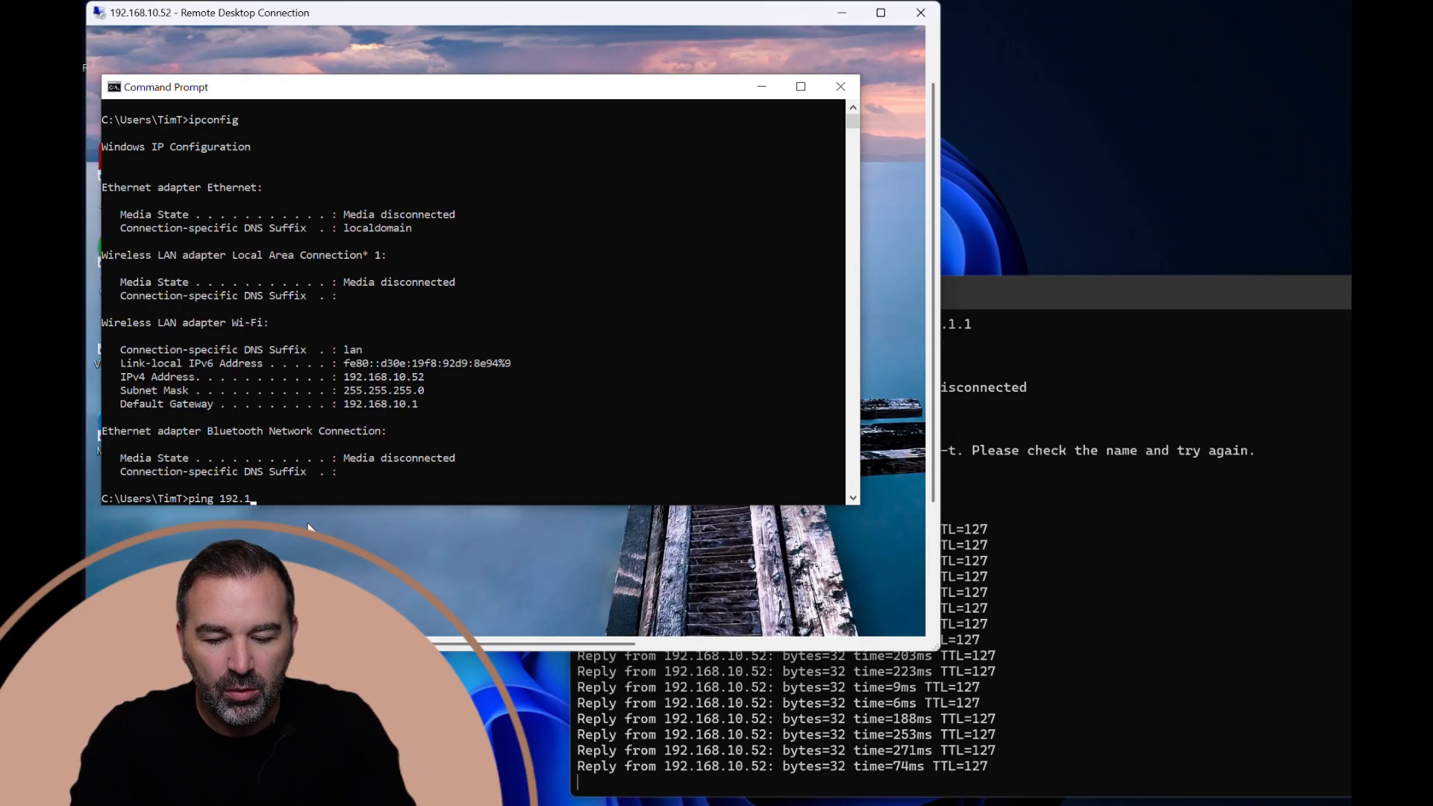
{"action": "type", "text": "68.1.12"}
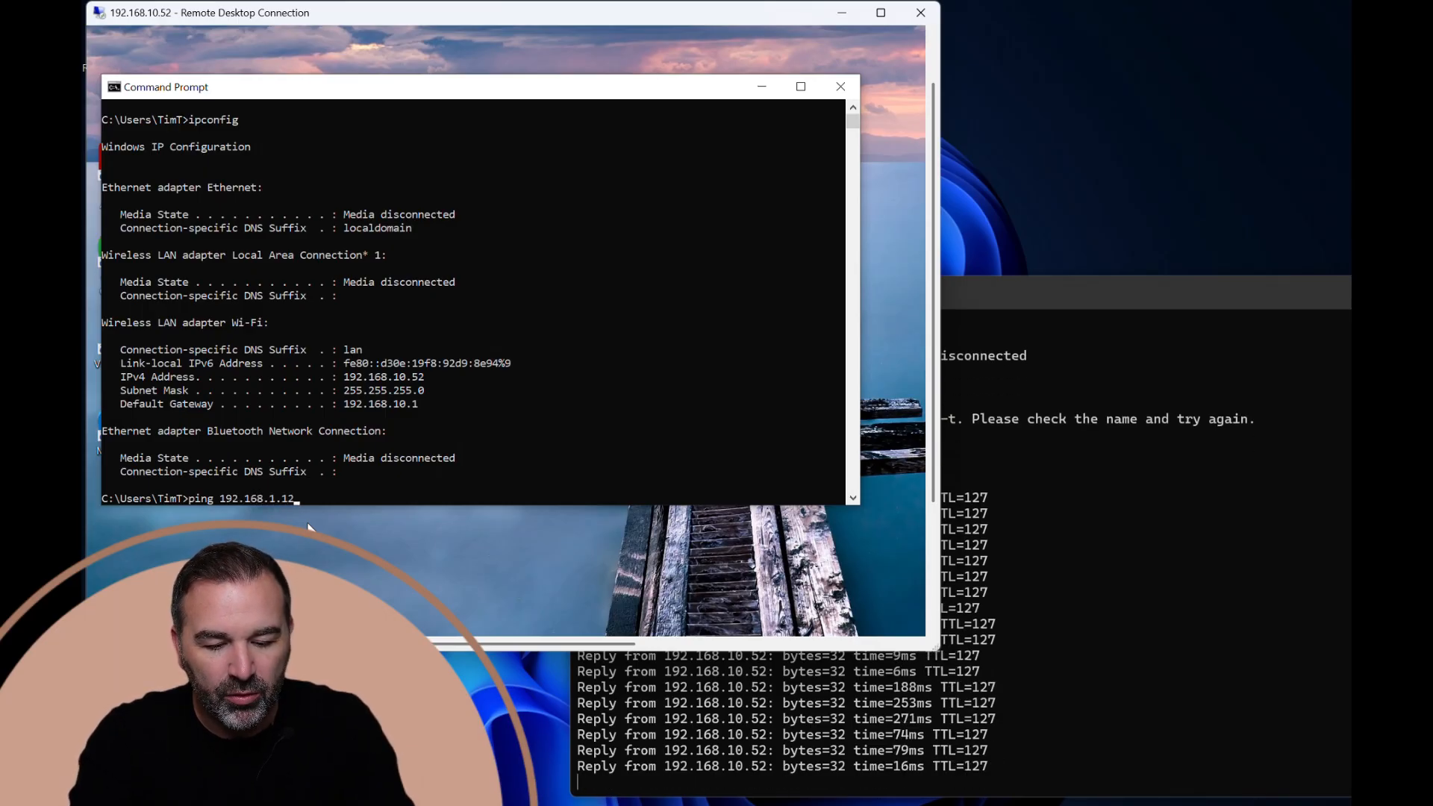
{"action": "type", "text": "5"}
{"action": "key", "text": "Return"}
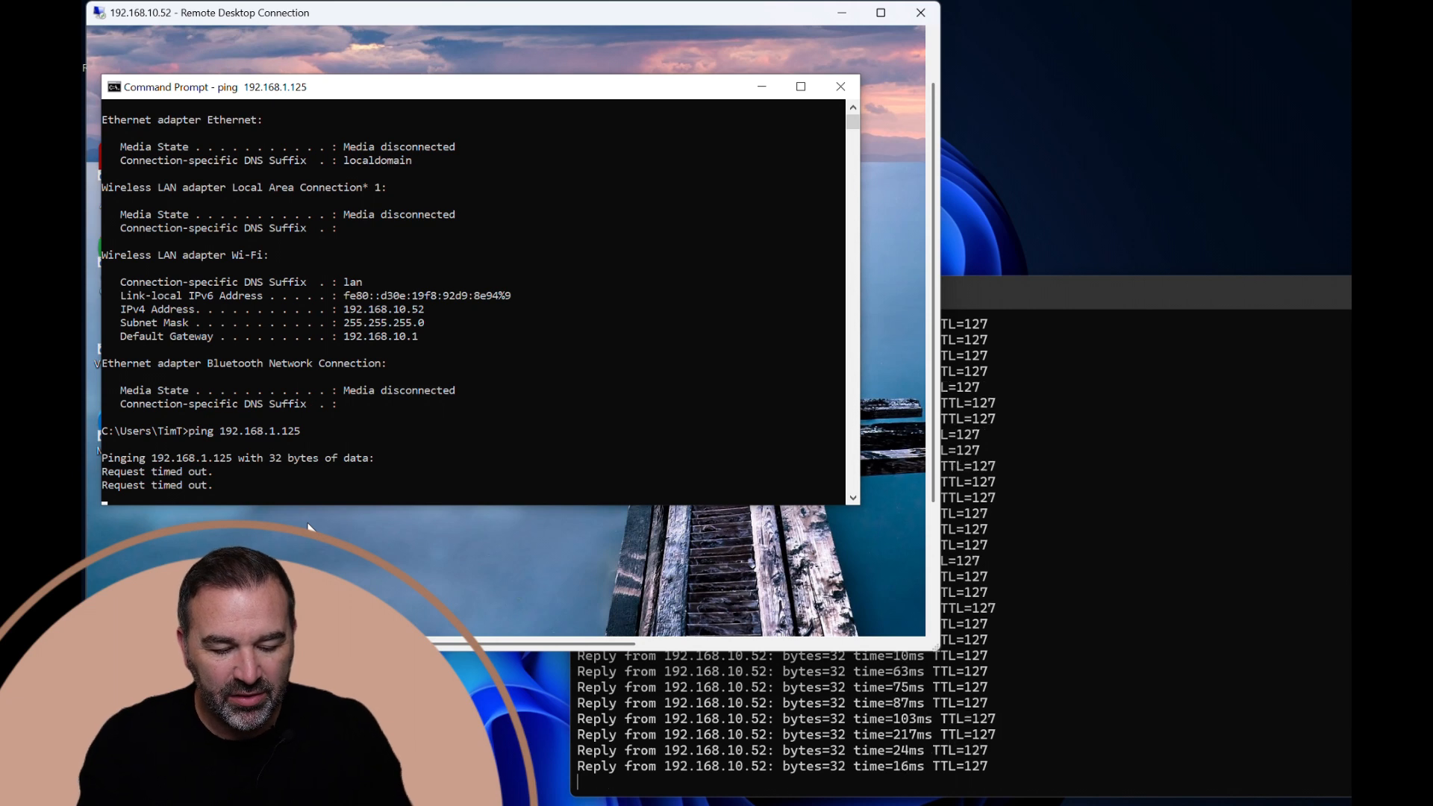
{"action": "key", "text": "ctrl+c"}
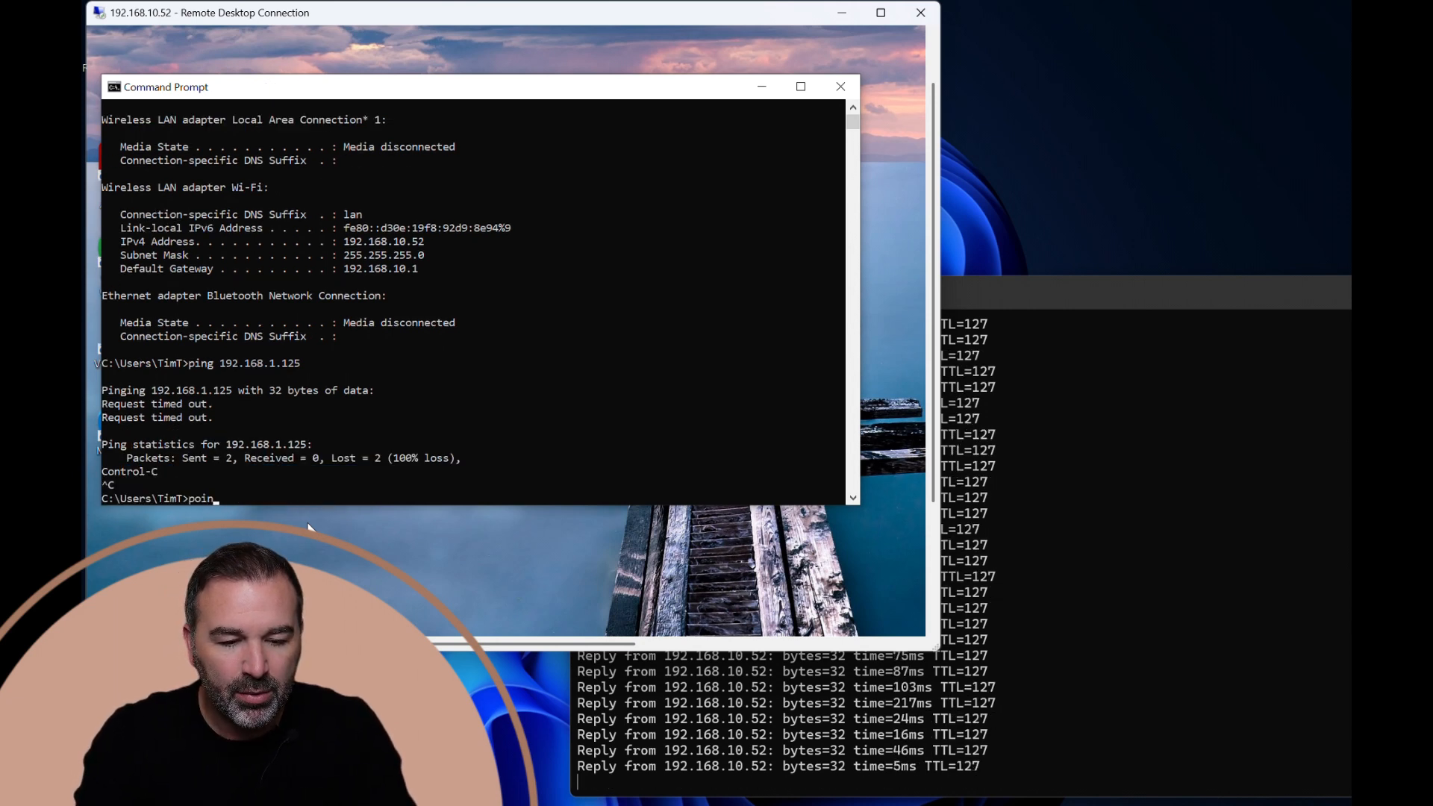
Ping the Guest network device at 192.168.99.26 from the remote session's Command Prompt.
{"action": "type", "text": "p"}
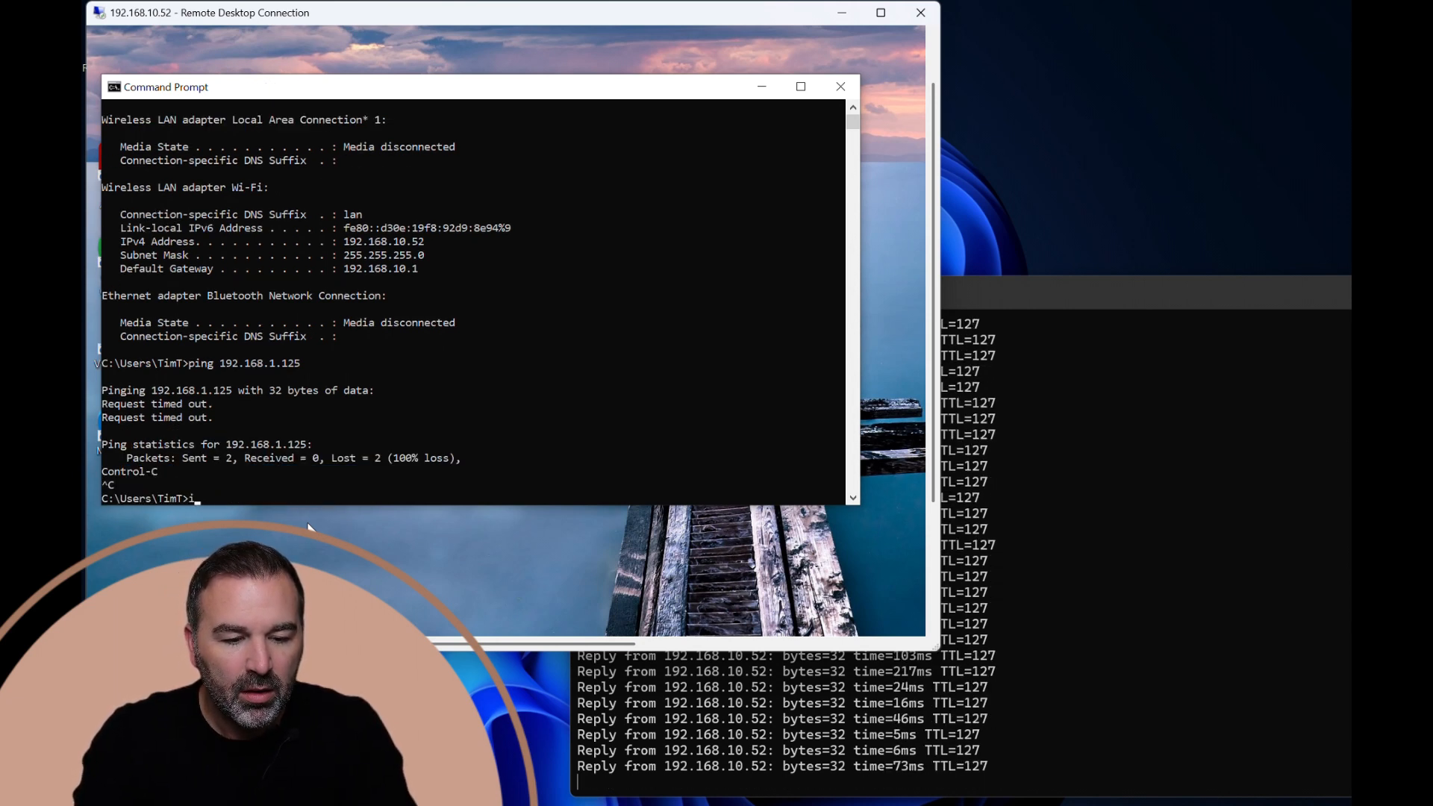
{"action": "type", "text": "ing 19"}
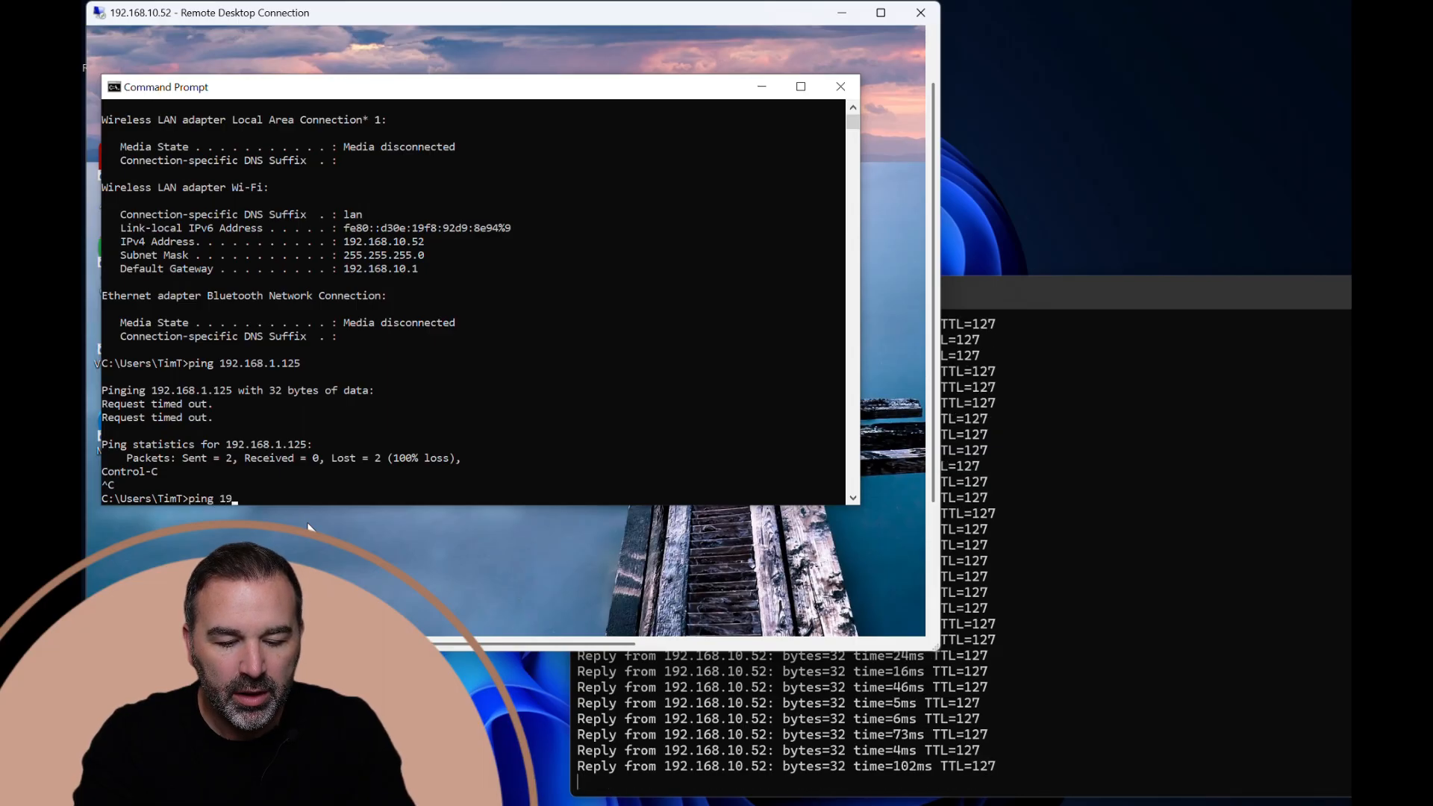
{"action": "type", "text": "2.168.99.26"}
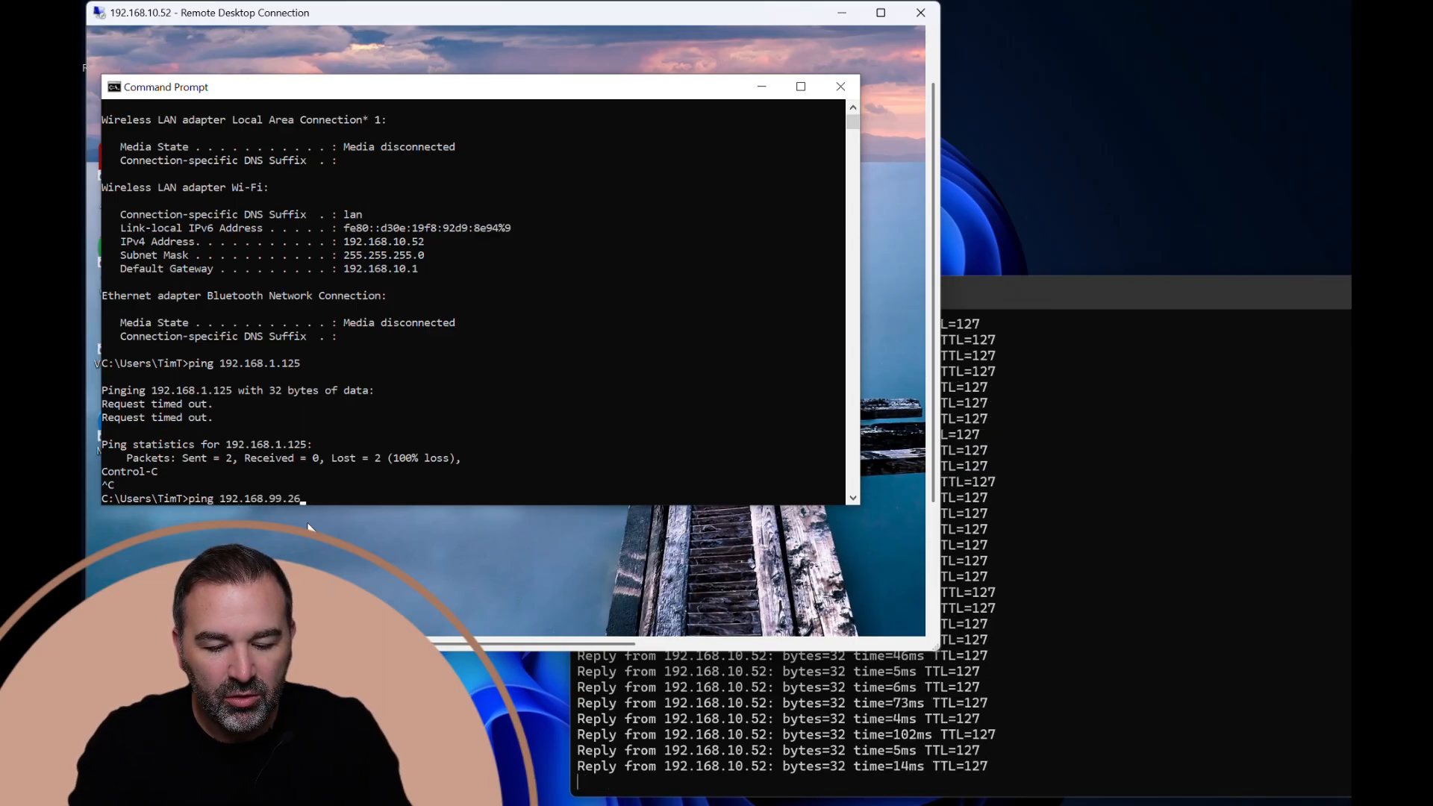
{"action": "key", "text": "Return"}
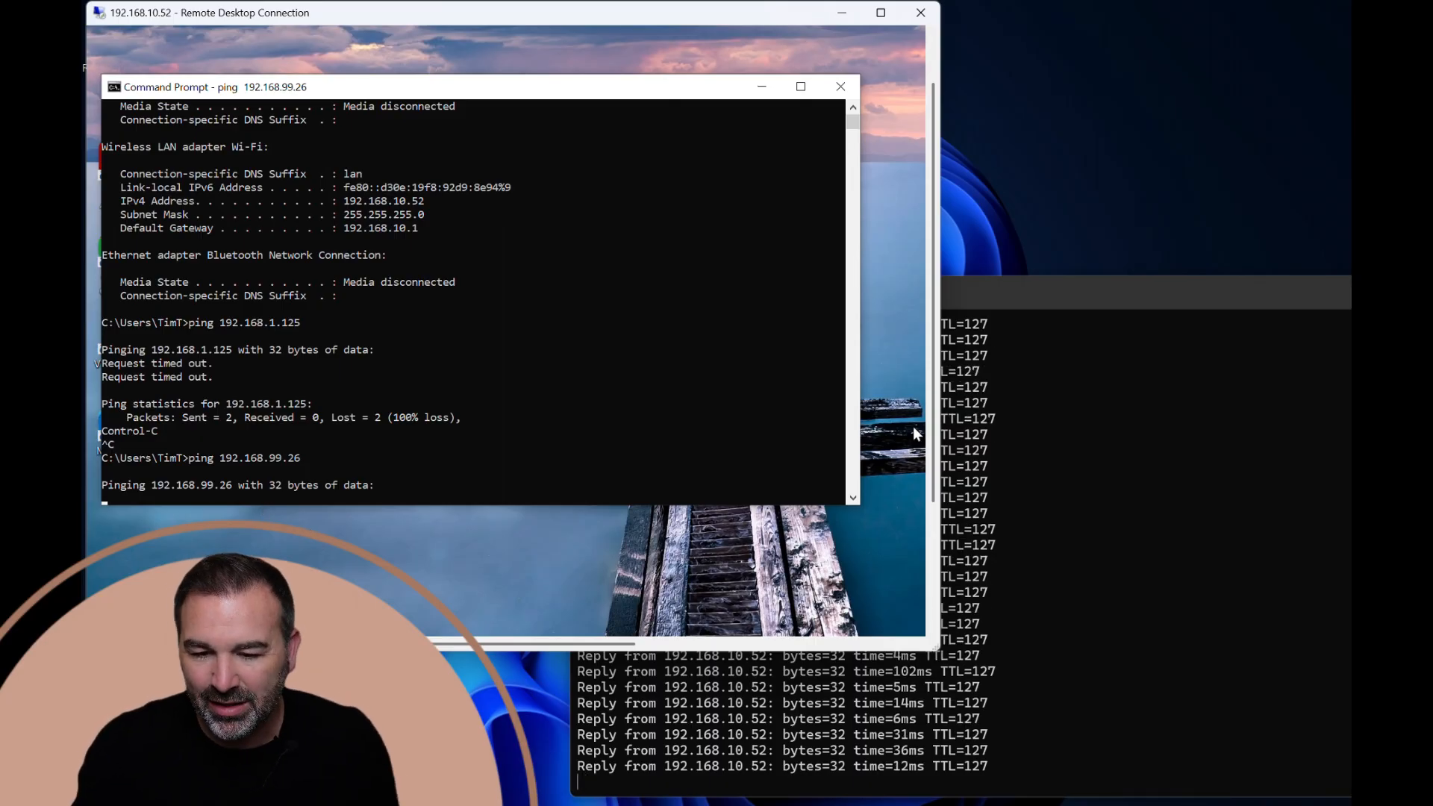
Stop the continuous ping in the local Command Prompt and ping 192.168.99.26 from there.
{"action": "left_click", "coordinate": [982, 300]}
{"action": "key", "text": "ctrl+c"}
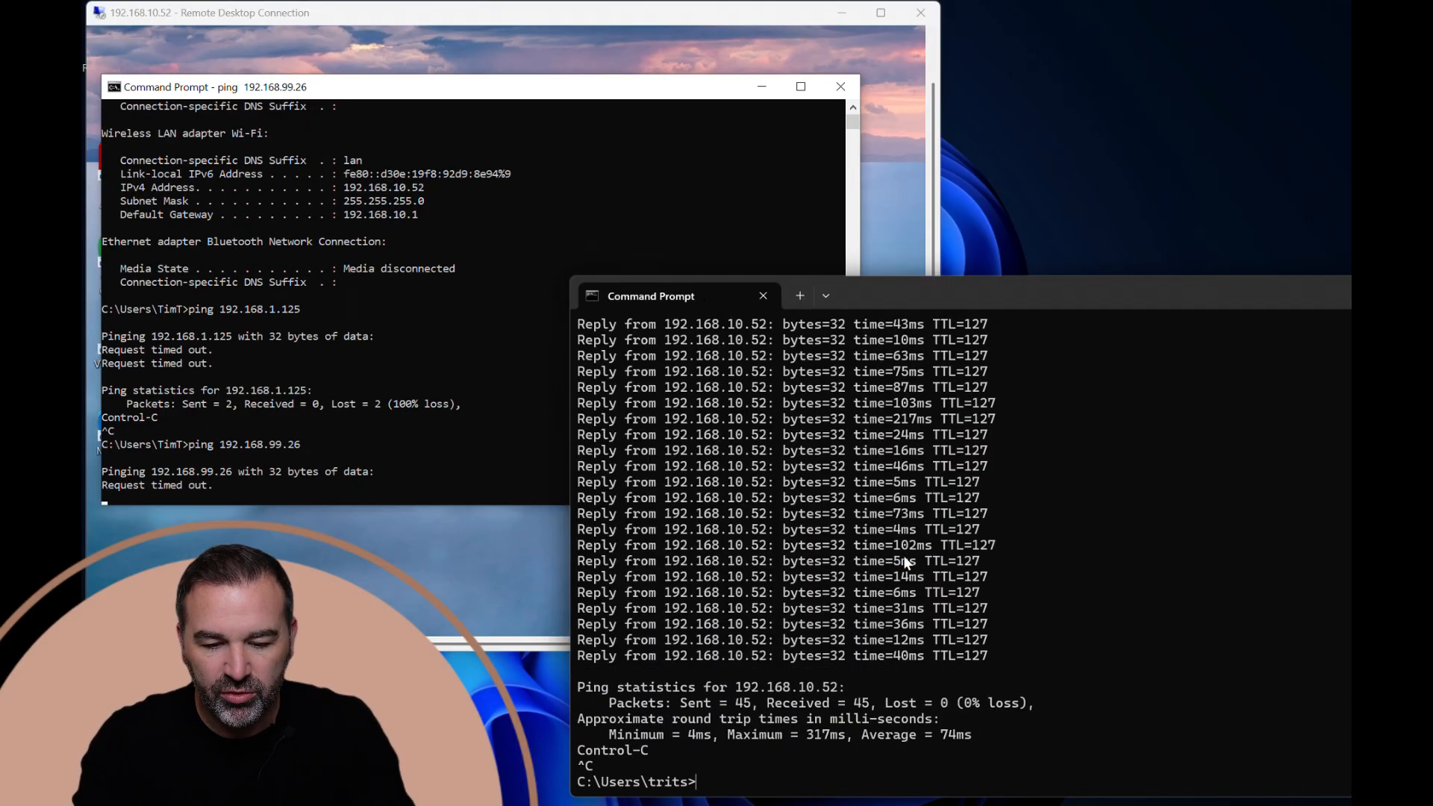
{"action": "type", "text": "ping 19"}
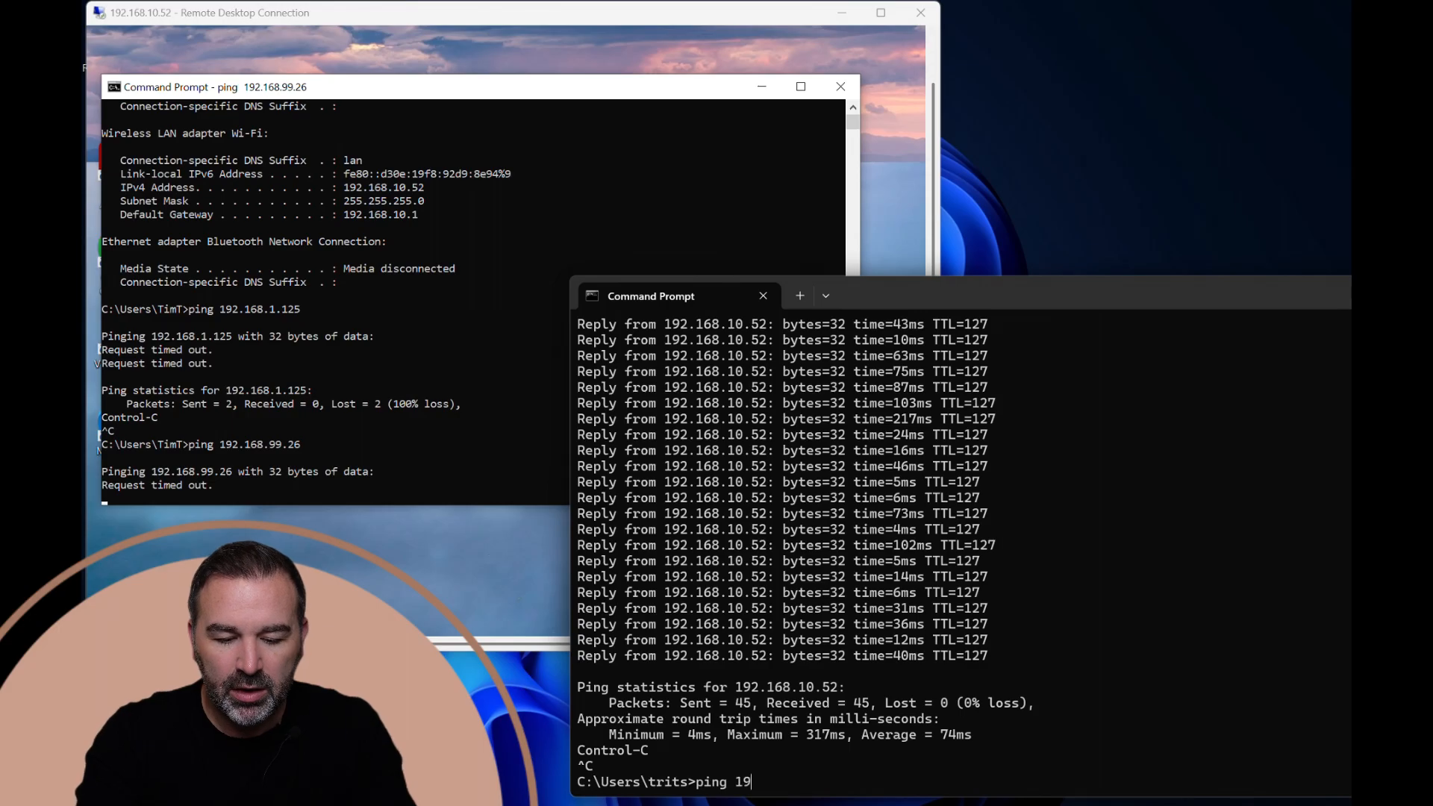
{"action": "type", "text": "2.168.99"}
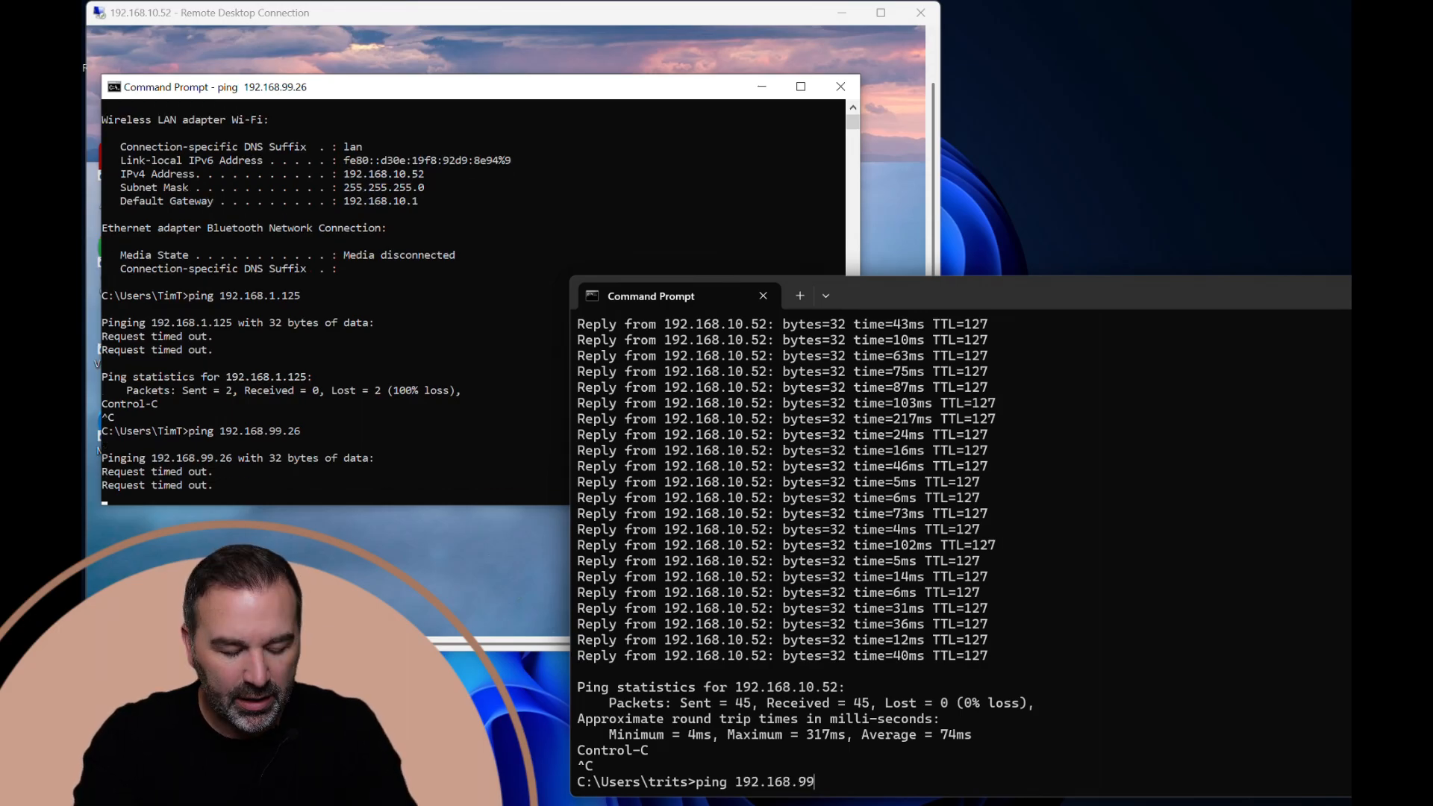
{"action": "type", "text": ".26"}
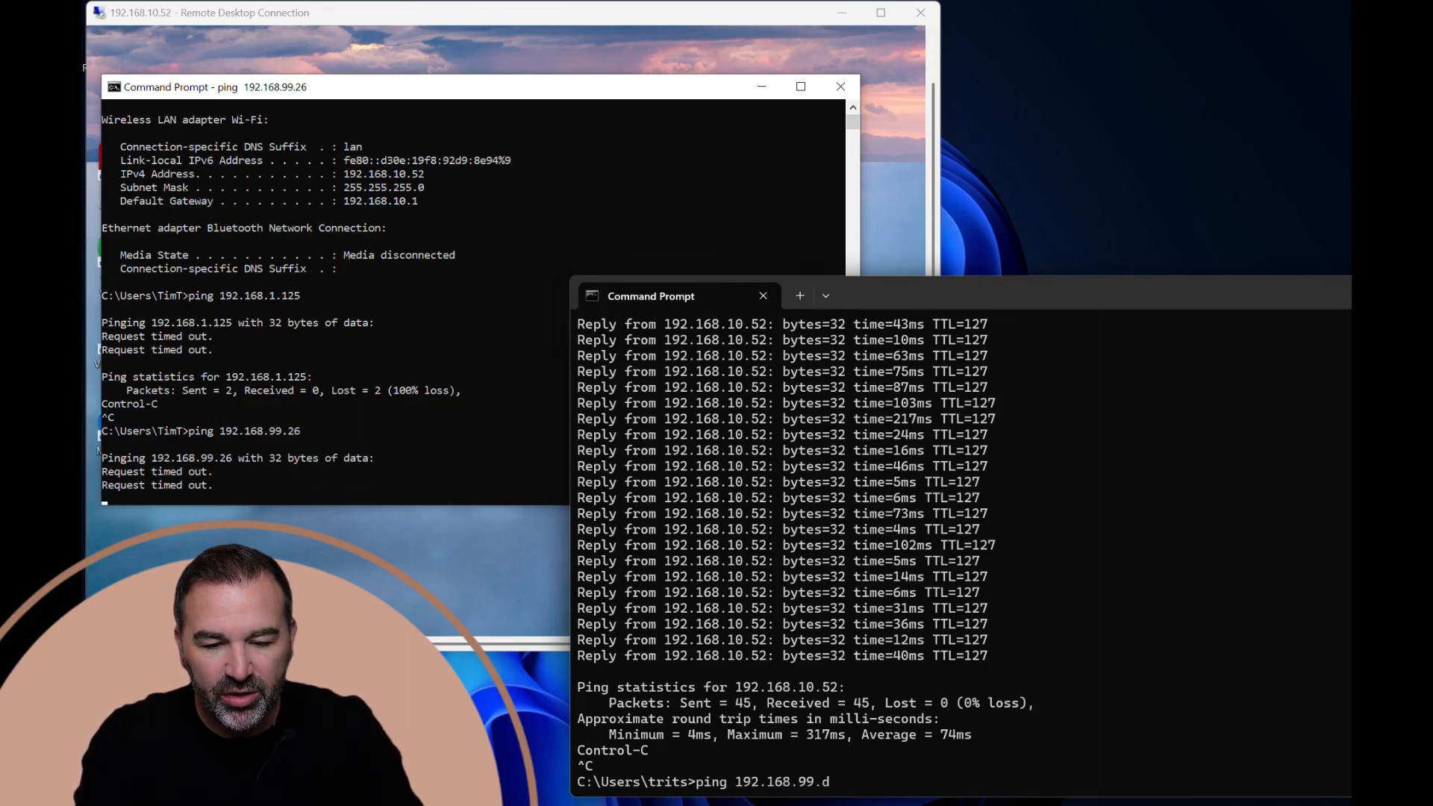
{"action": "key", "text": "BackSpace"}
{"action": "type", "text": "26"}
{"action": "key", "text": "Return"}
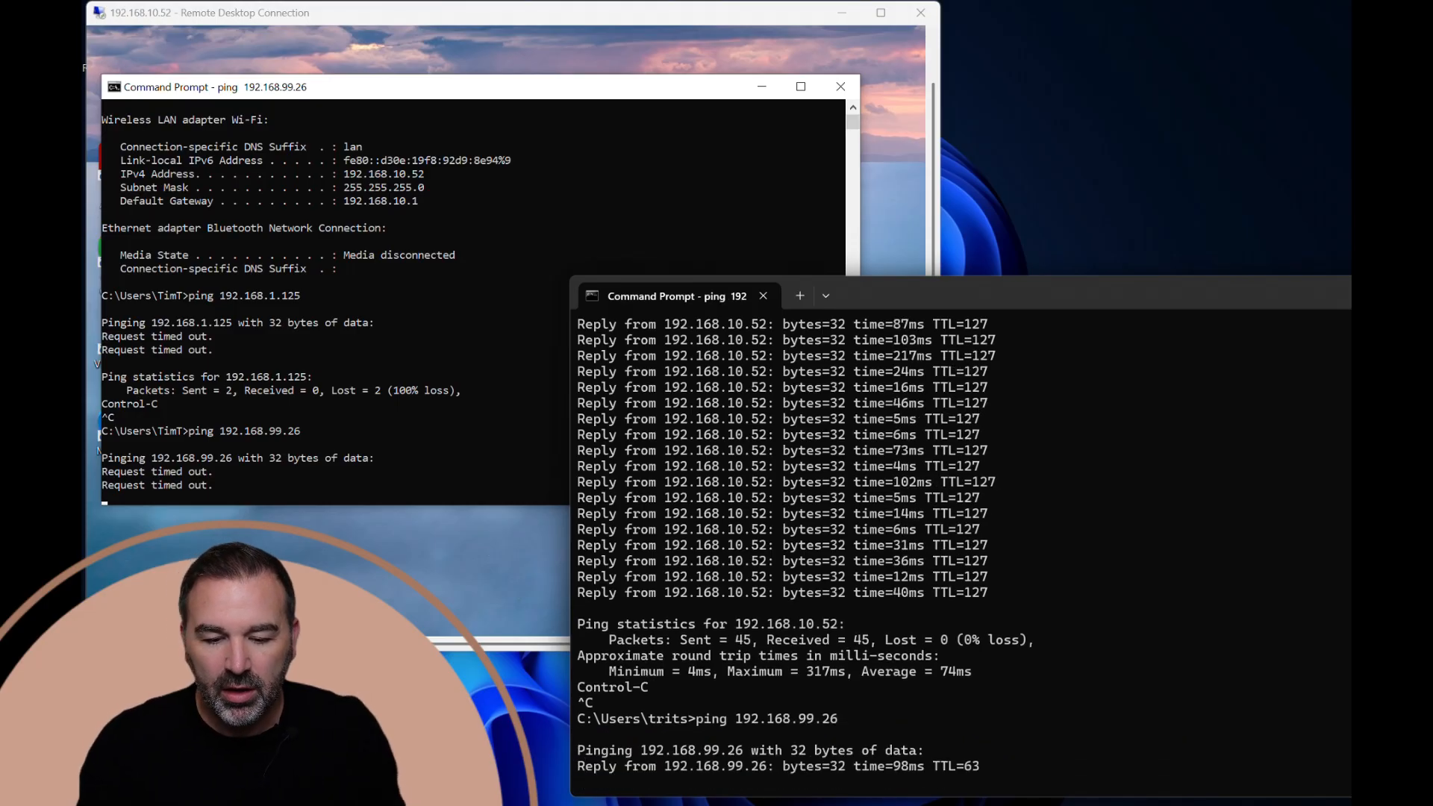